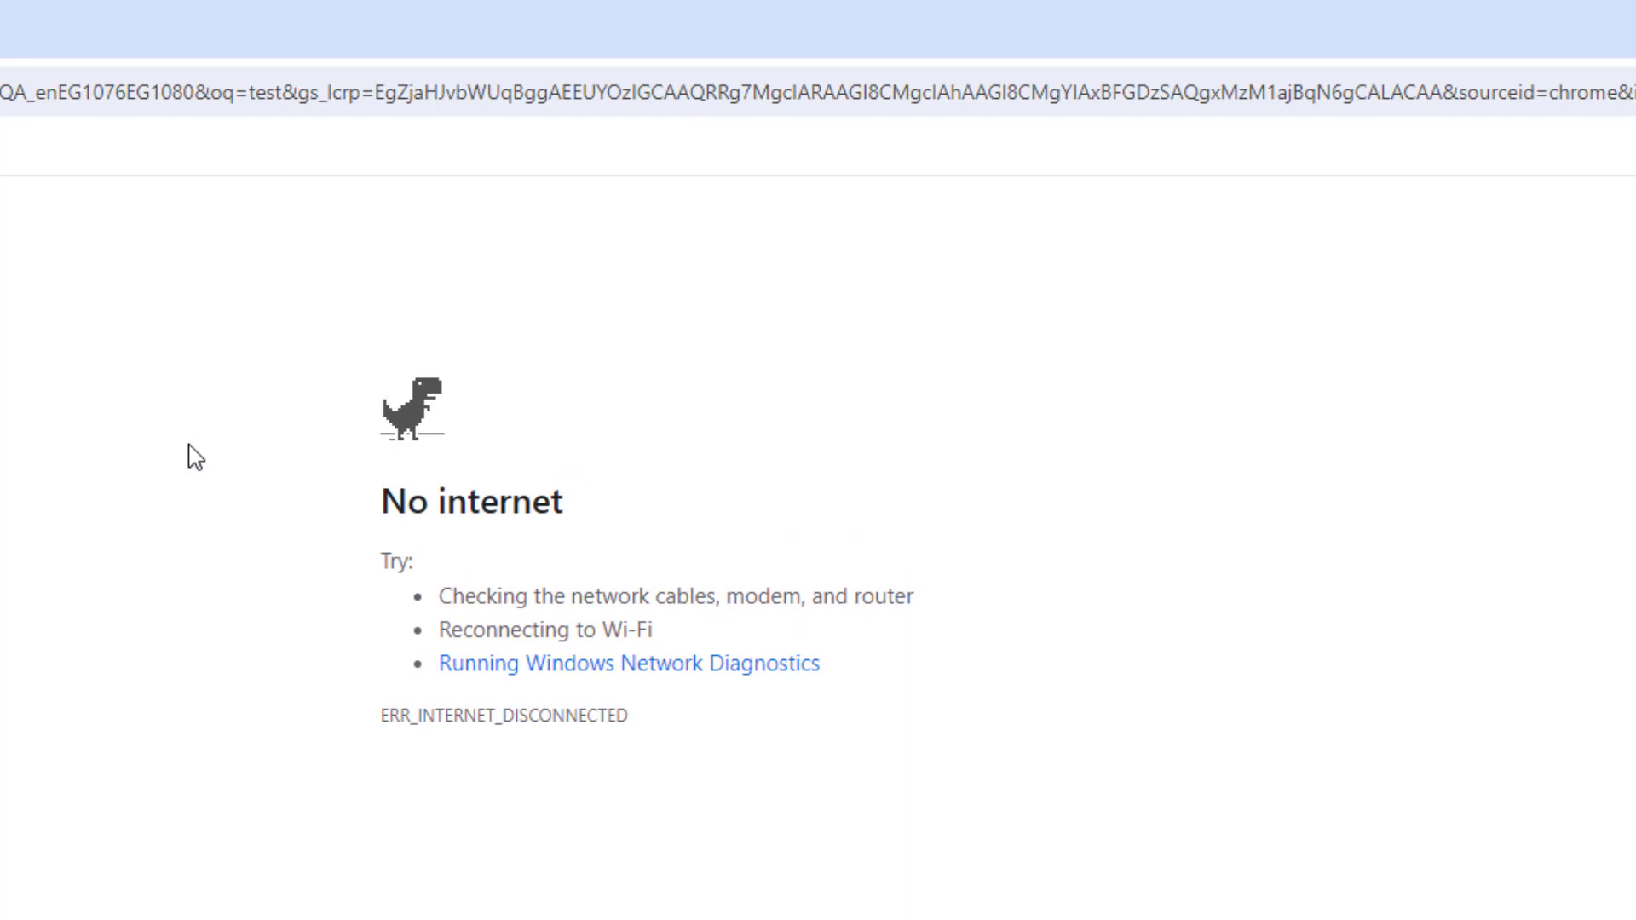
Step: Play the offline dino game on the No internet page to game over, then switch to advanced network settings
key(space)
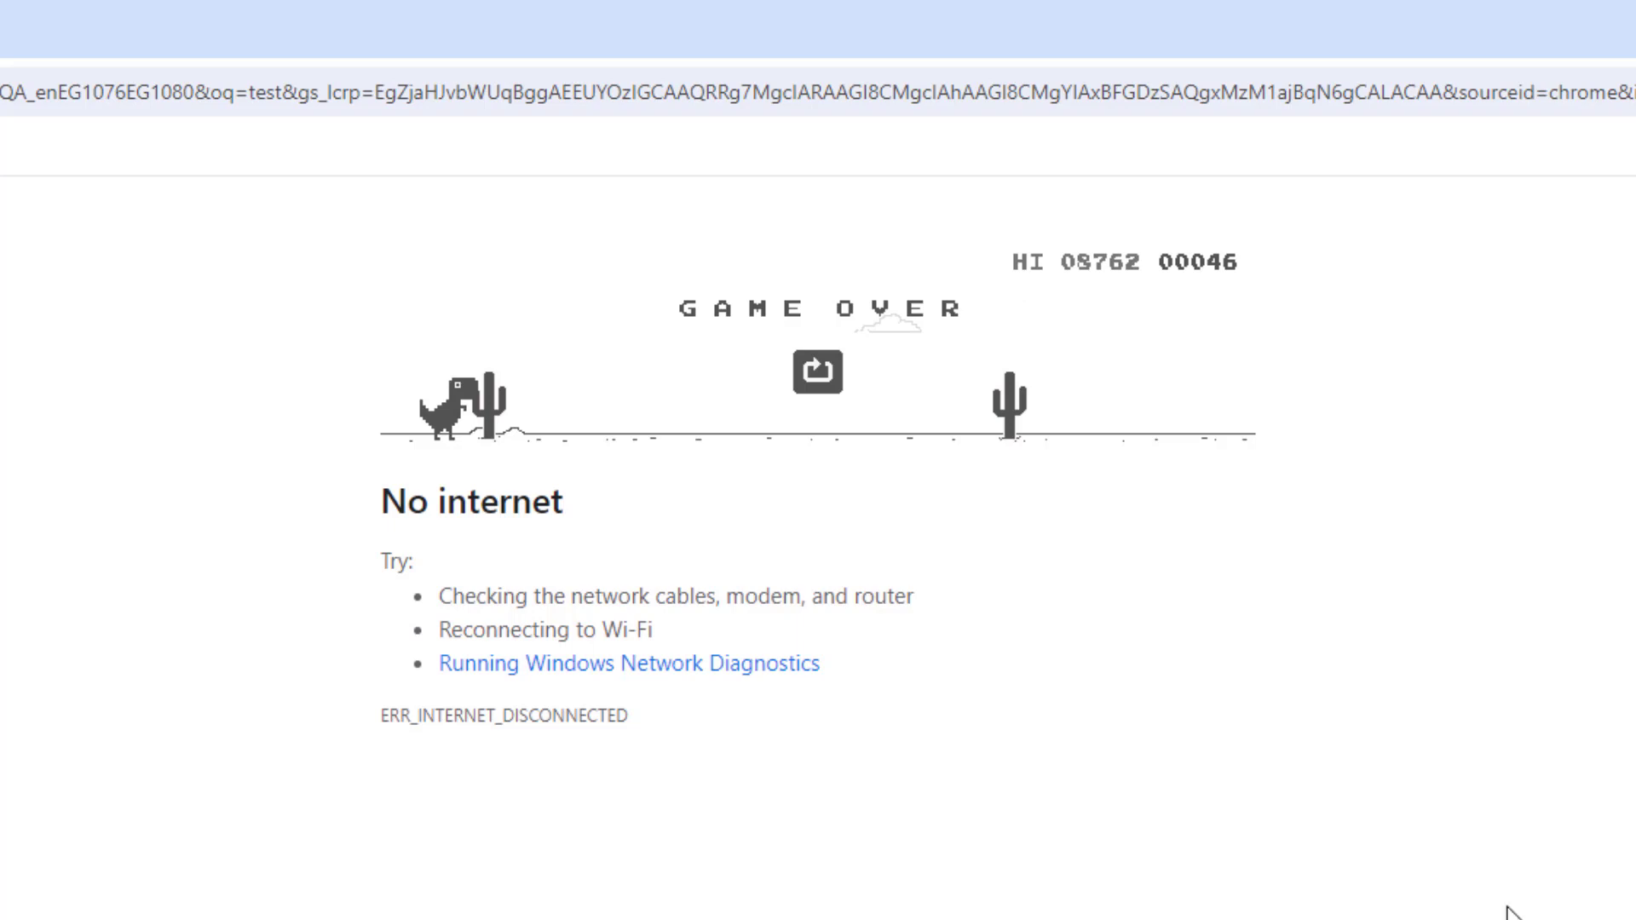
key(alt+Tab)
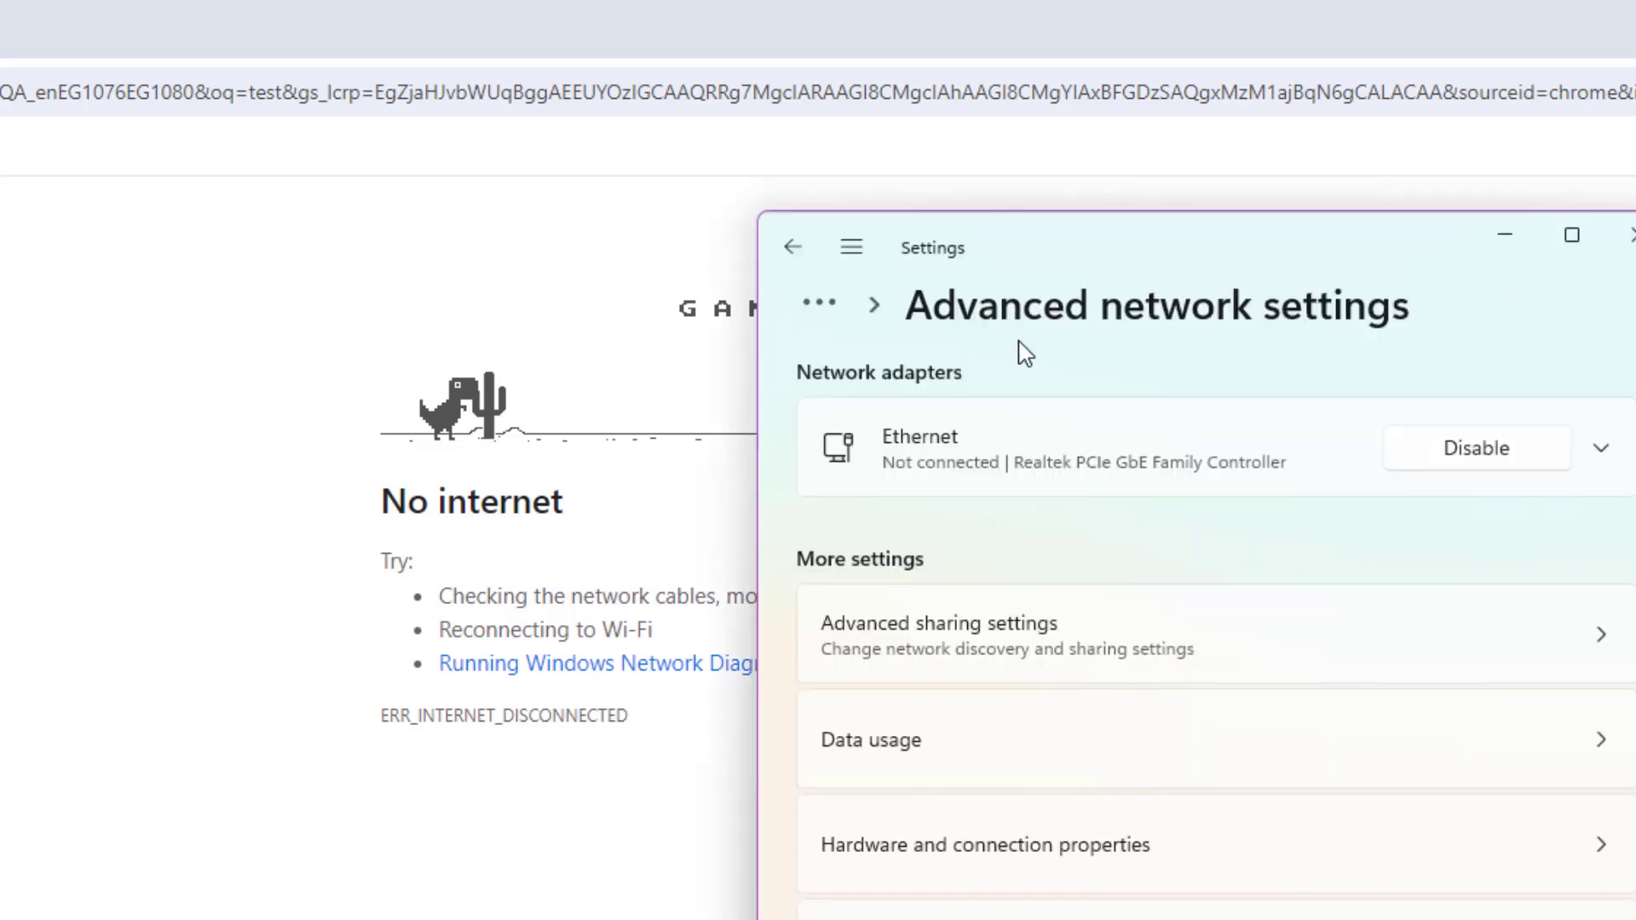
Step: Close advanced network settings and reload the page, which now shows Google results for 'test'
click(1619, 241)
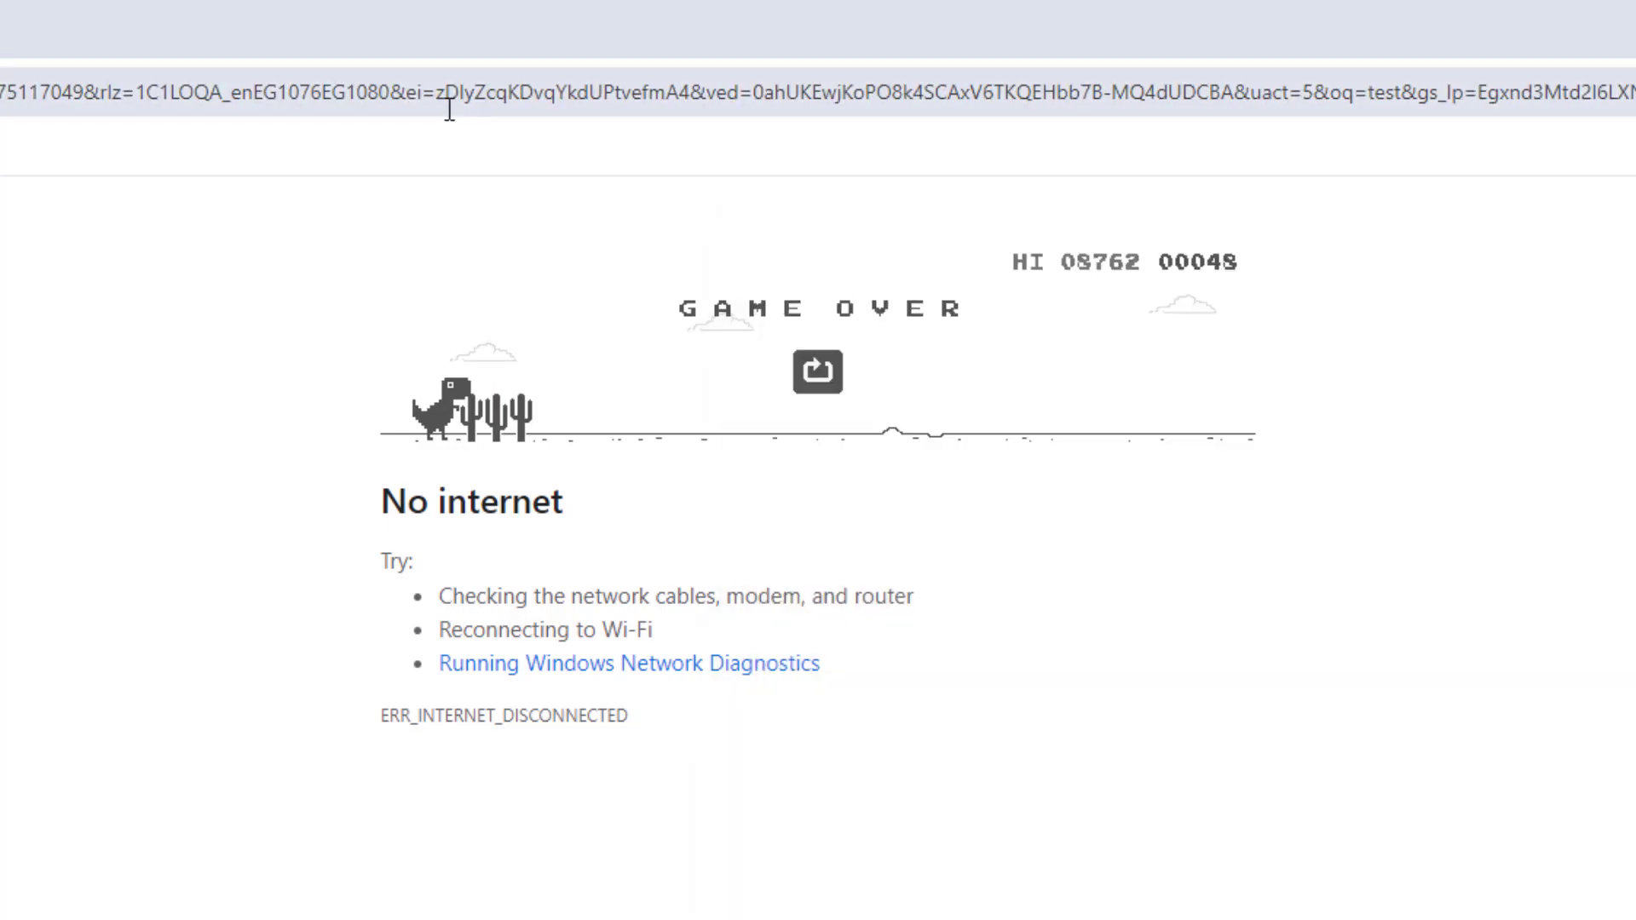
click(93, 92)
key(Return)
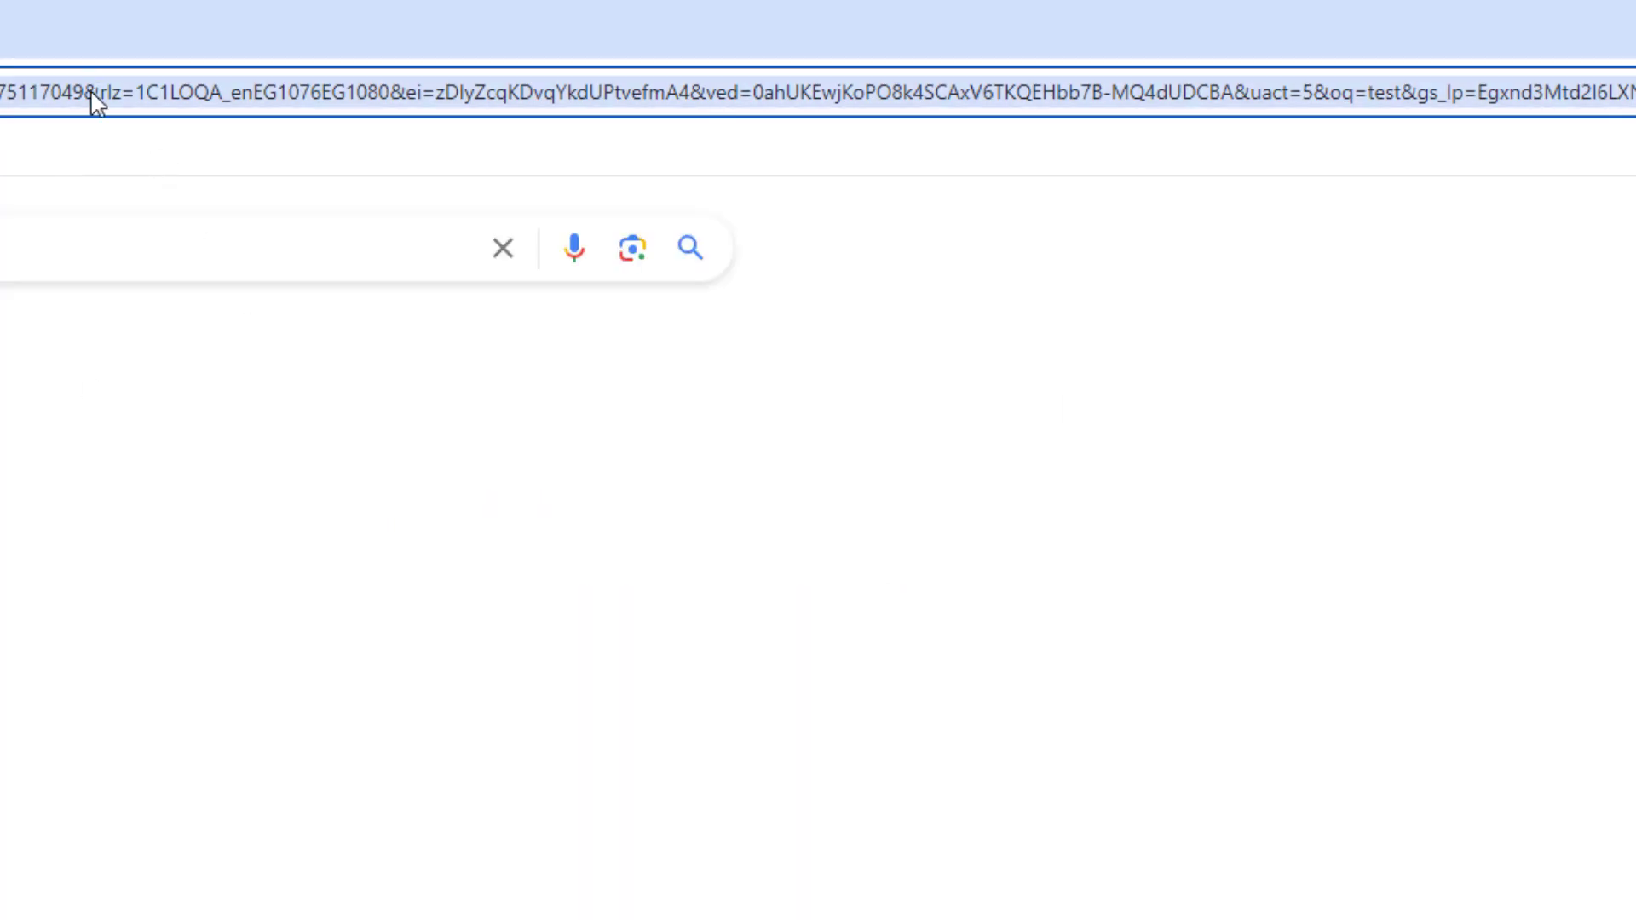
click(1546, 584)
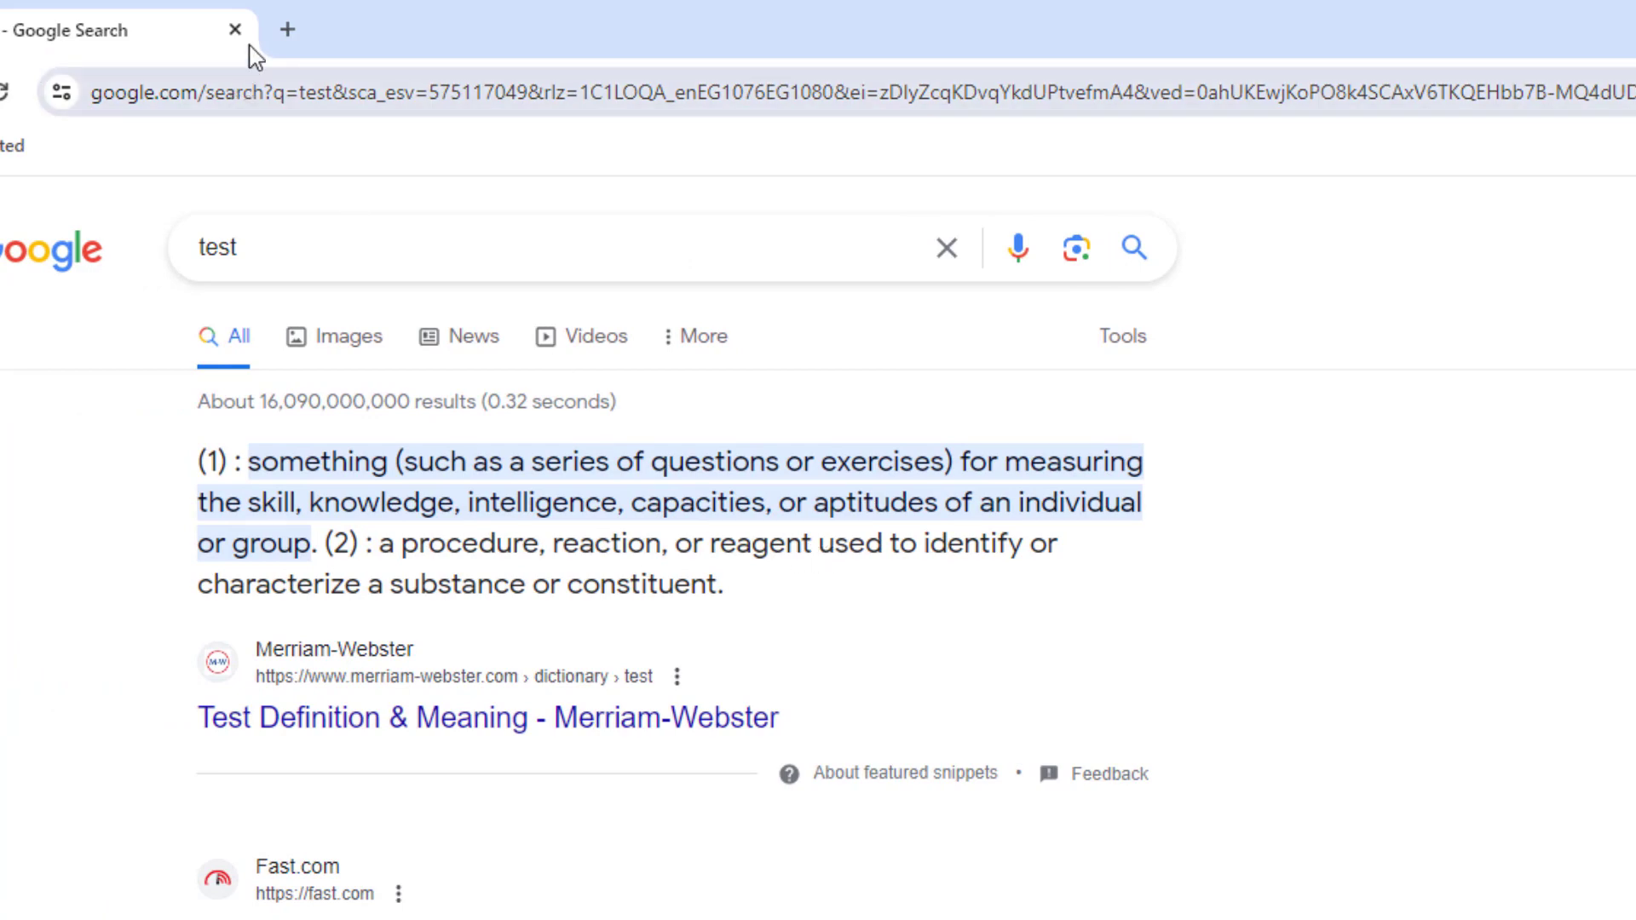
Step: Load chrome://dino in a new tab, play a round to game over, and select its address
click(286, 30)
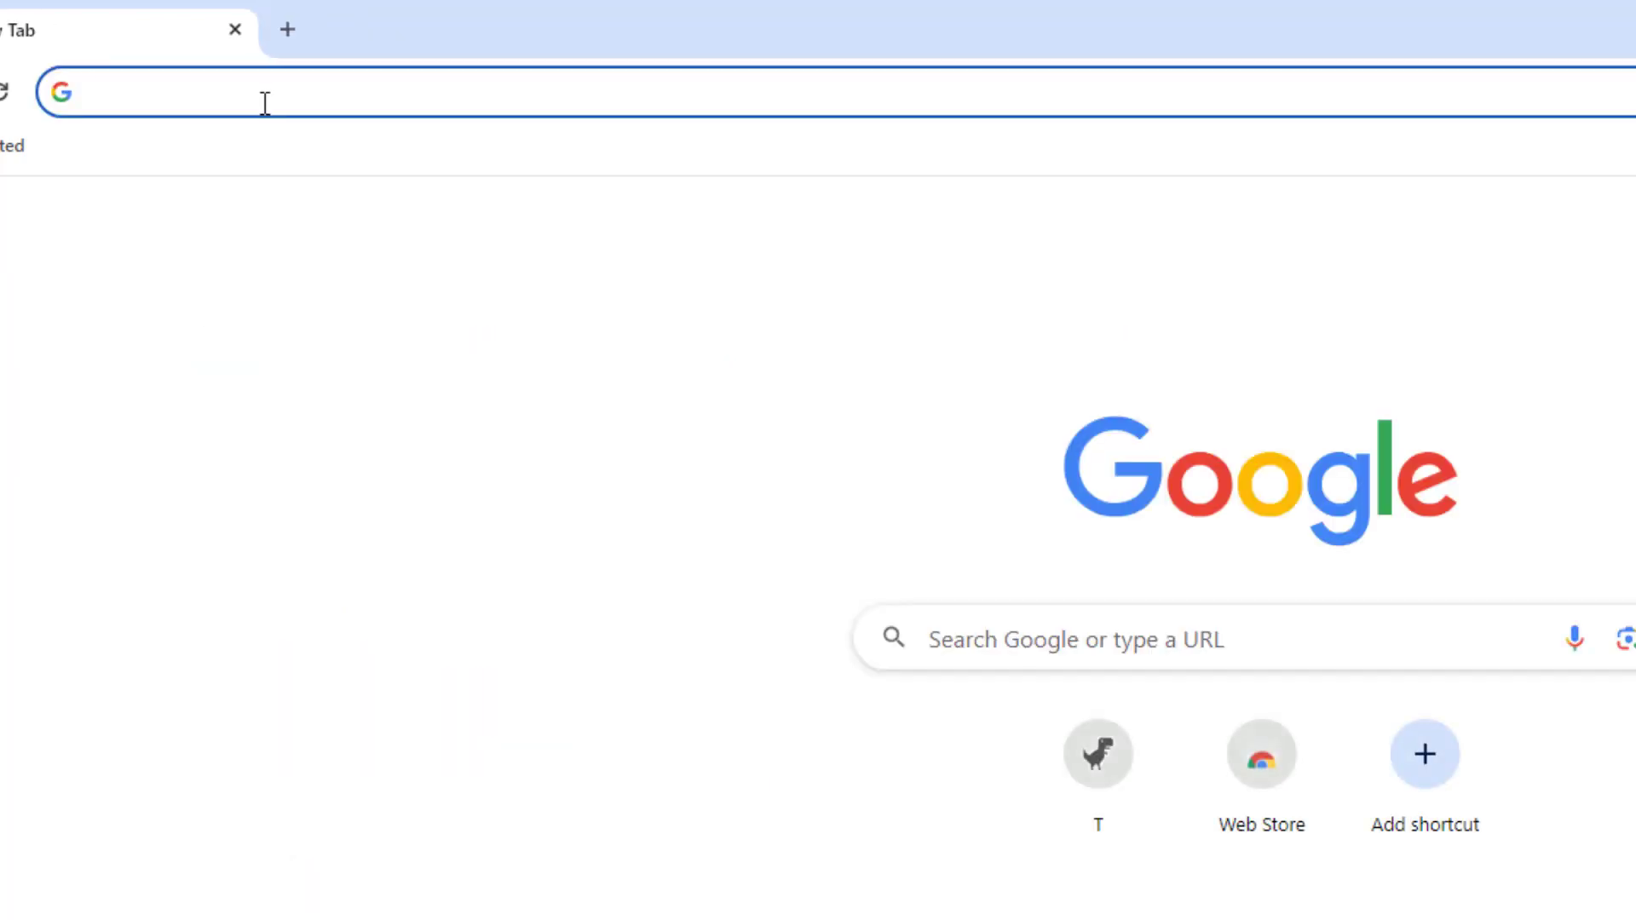
text(chr)
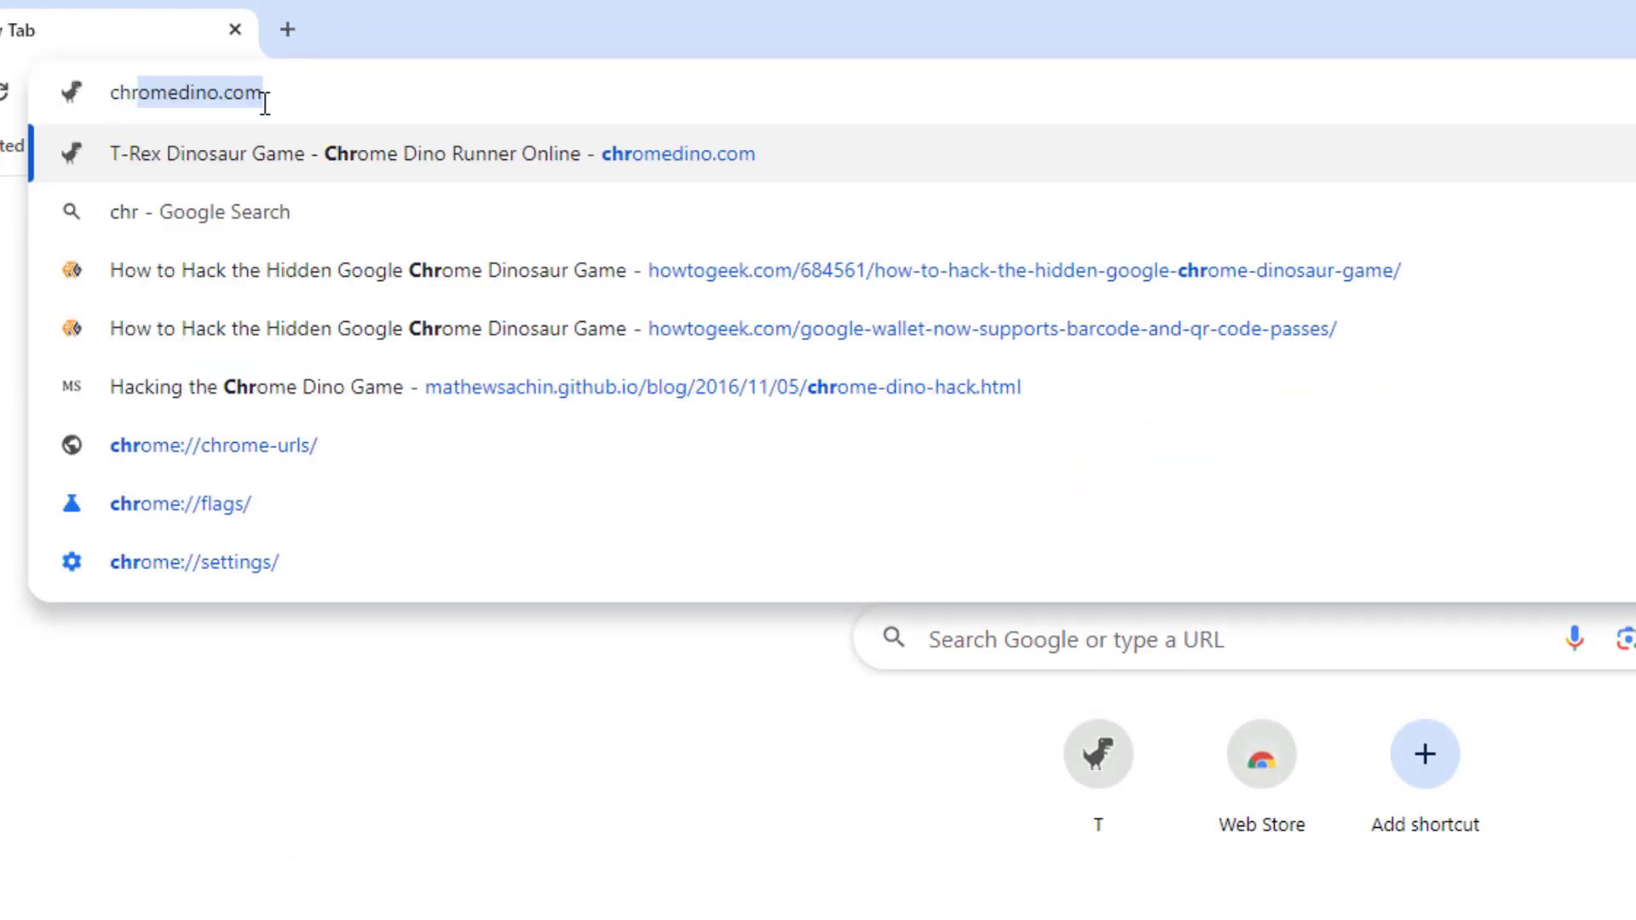
text(ome)
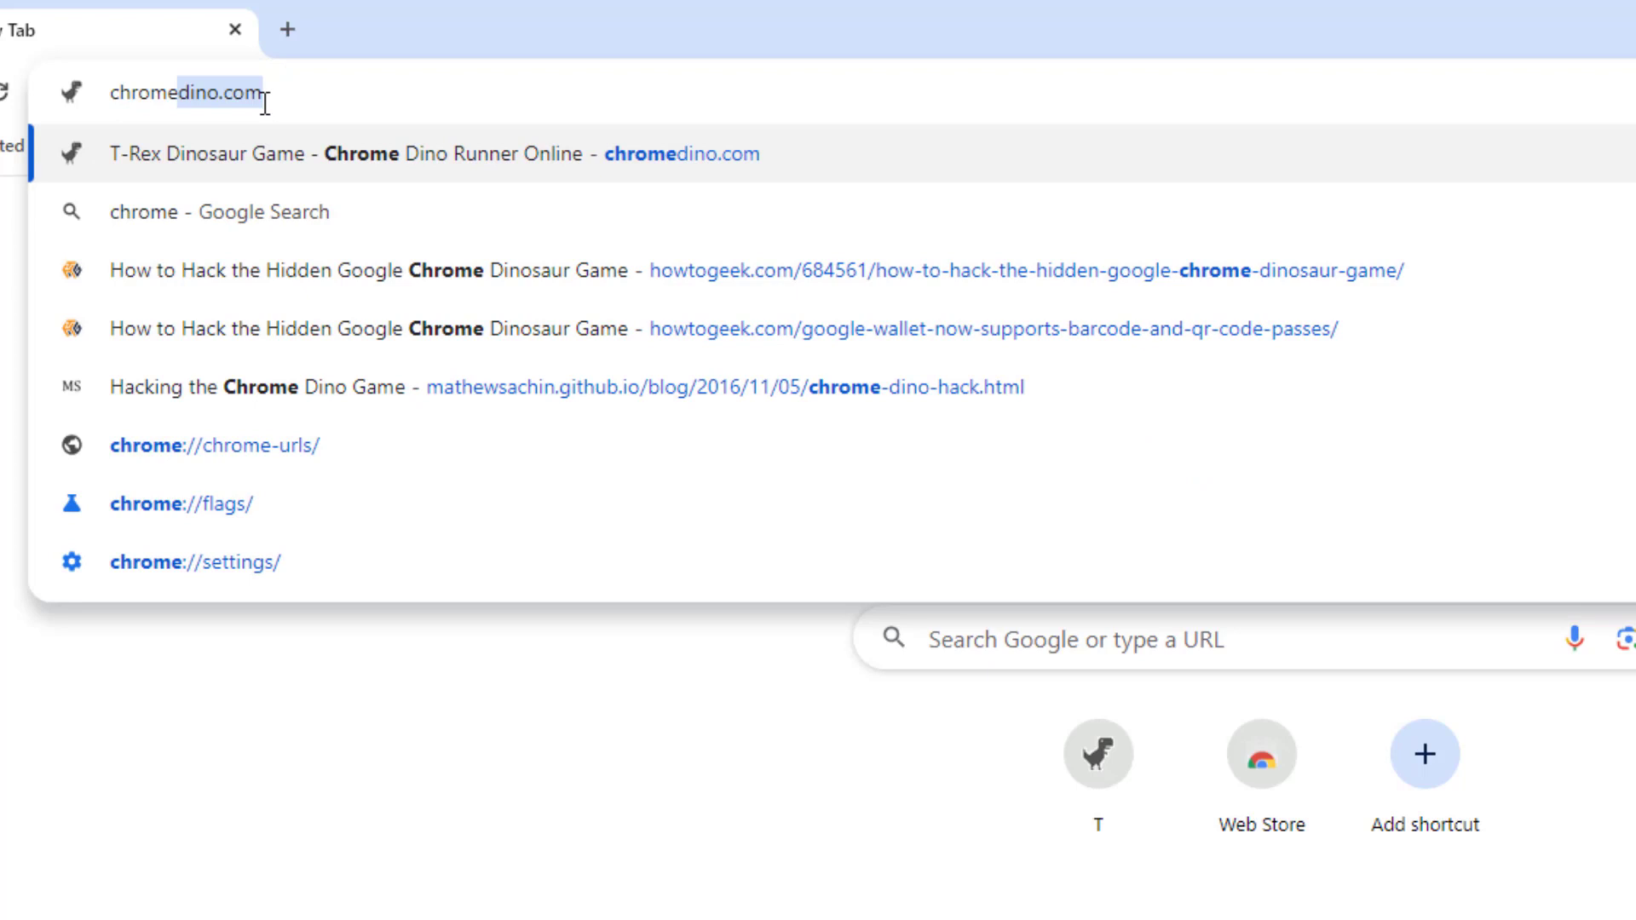
text(:)
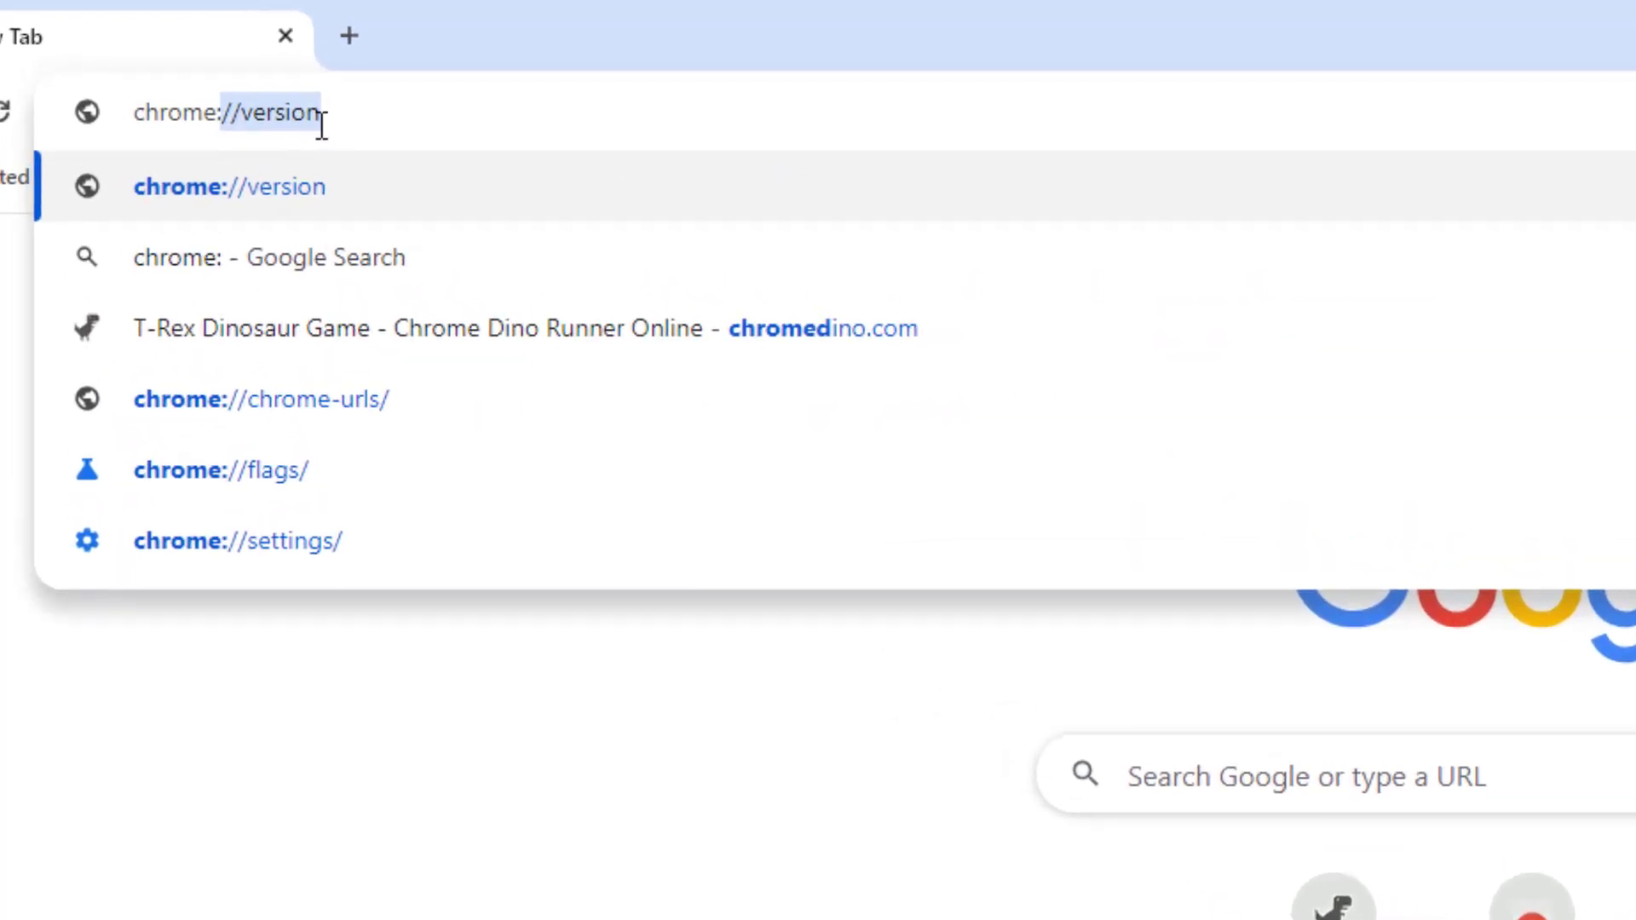
text(/)
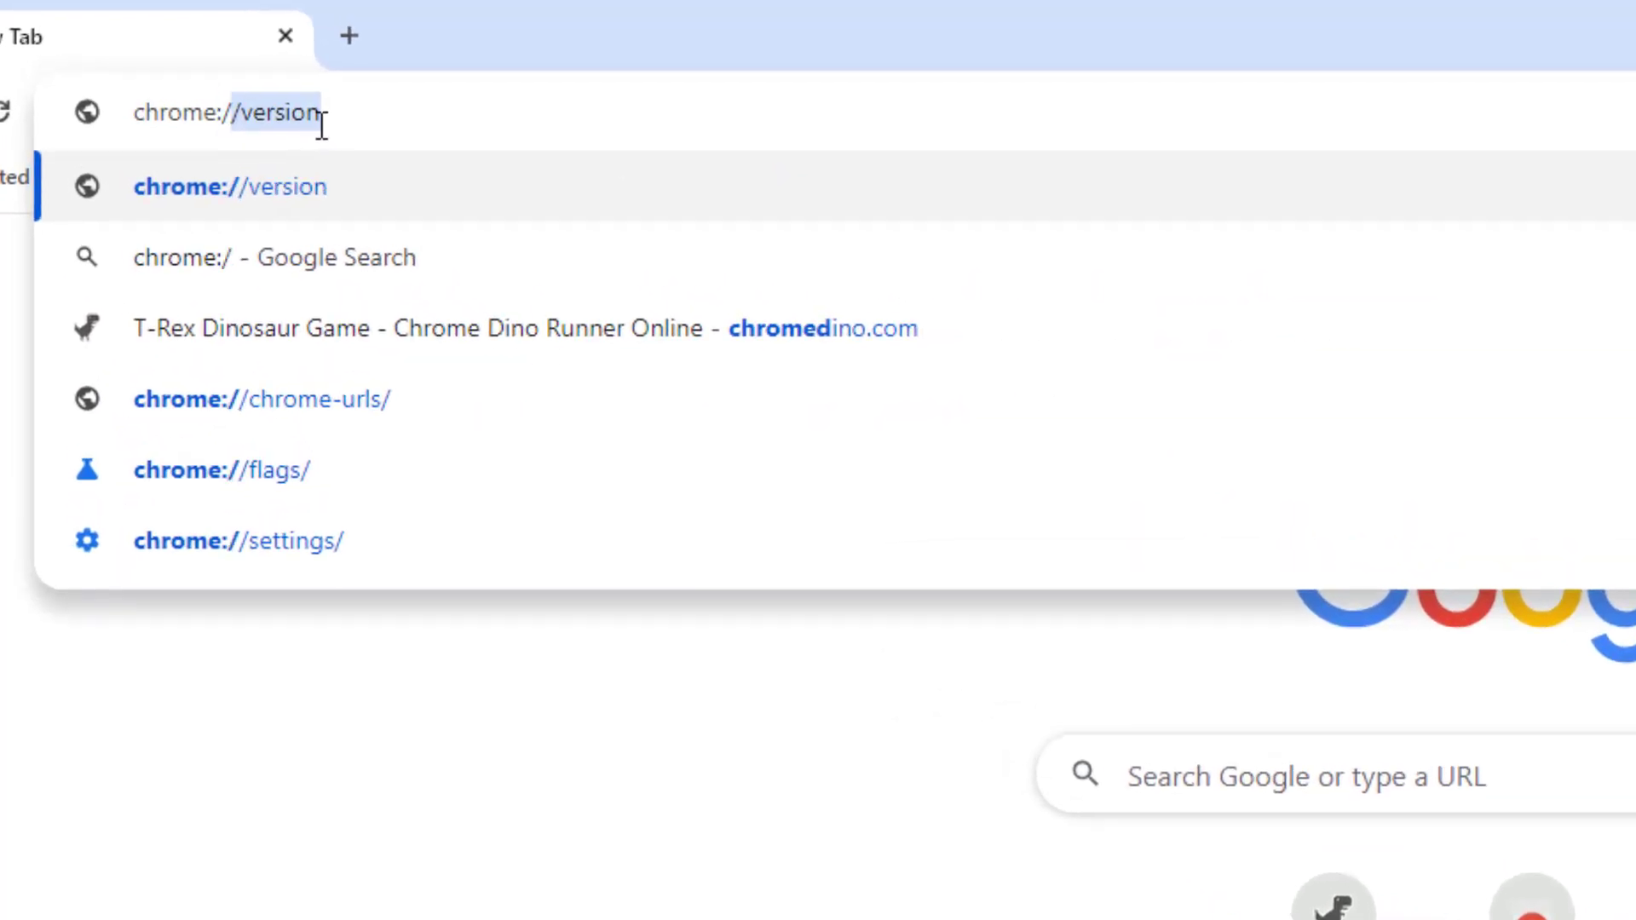
text(/dino)
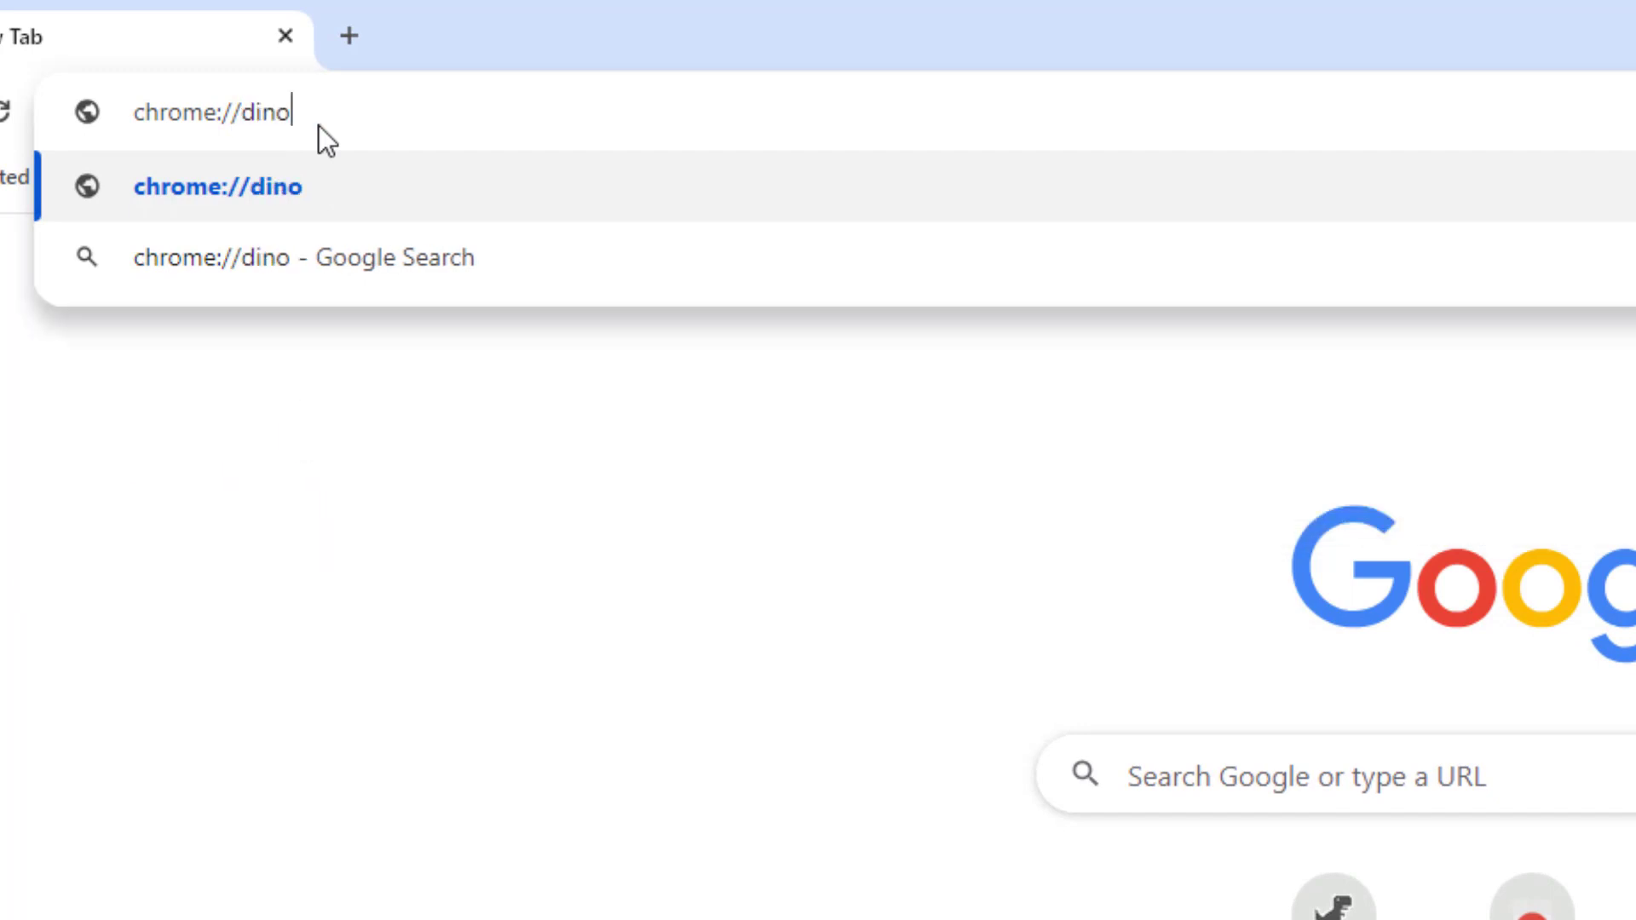
key(Return)
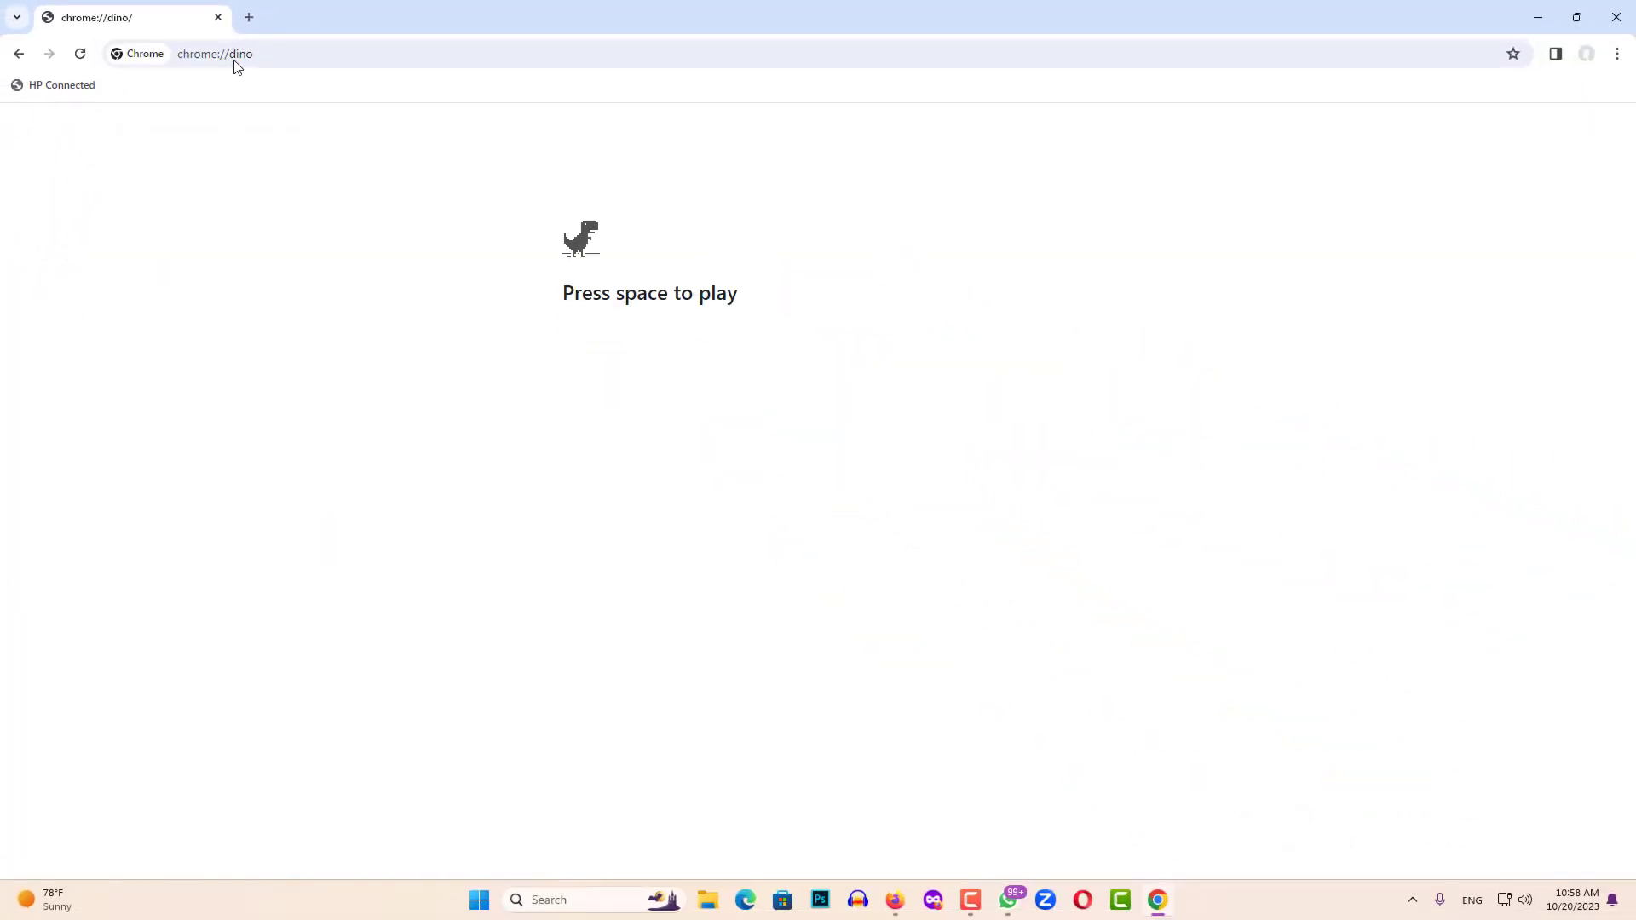
key(space)
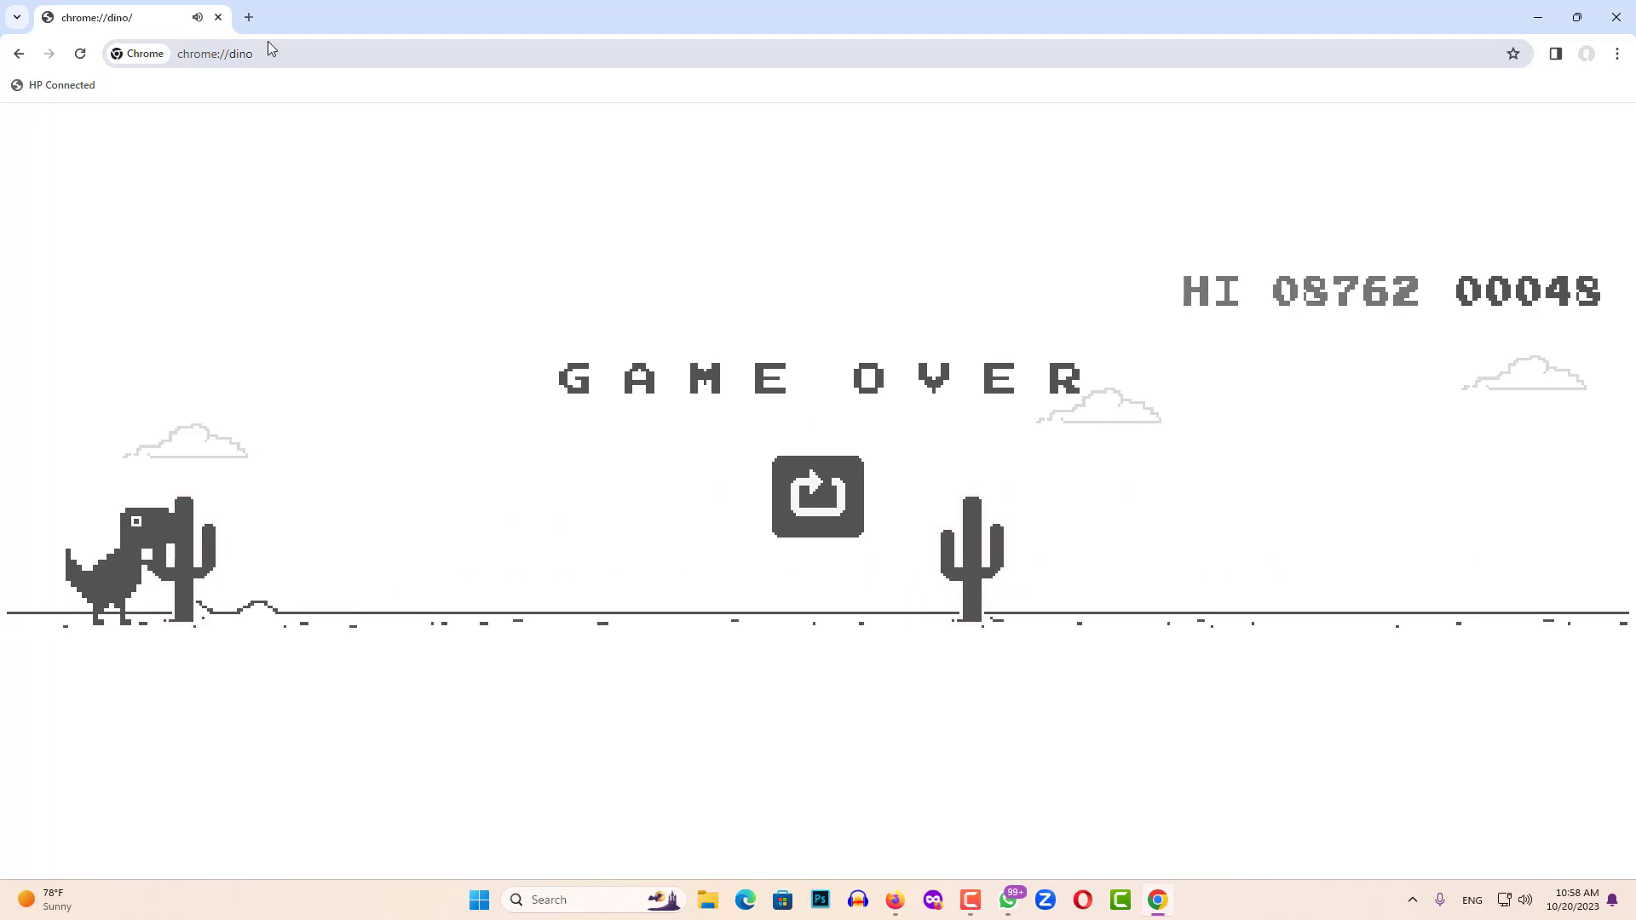
click(267, 42)
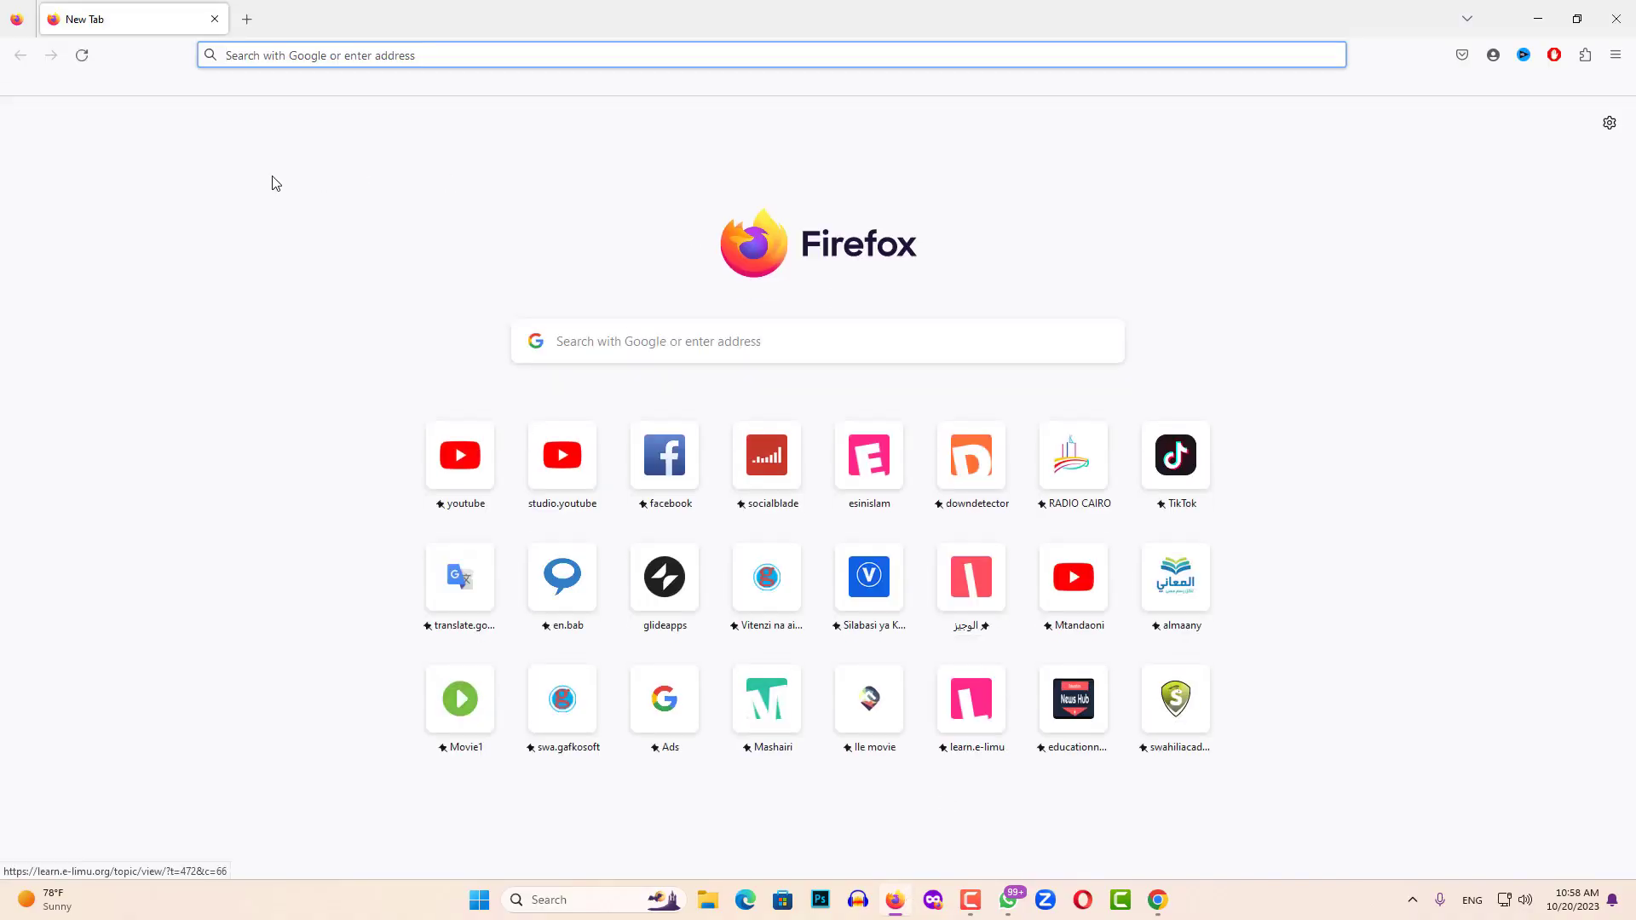
Step: Paste chrome://dino/ into Firefox's new-tab address bar and select it without visiting
text(chrome://dino/)
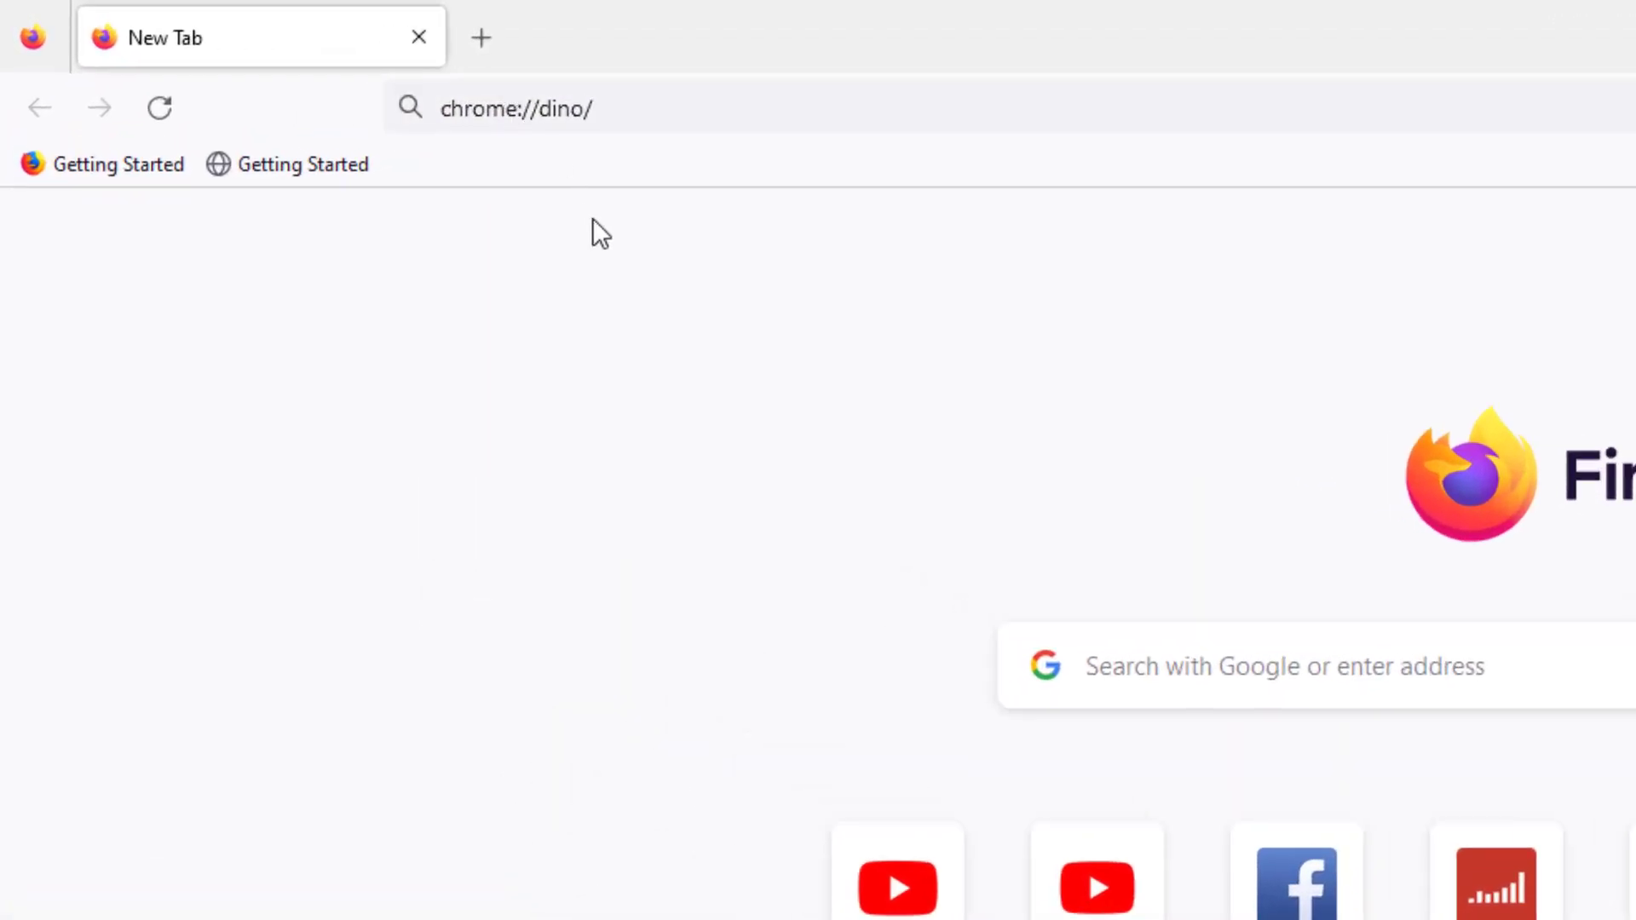
click(689, 119)
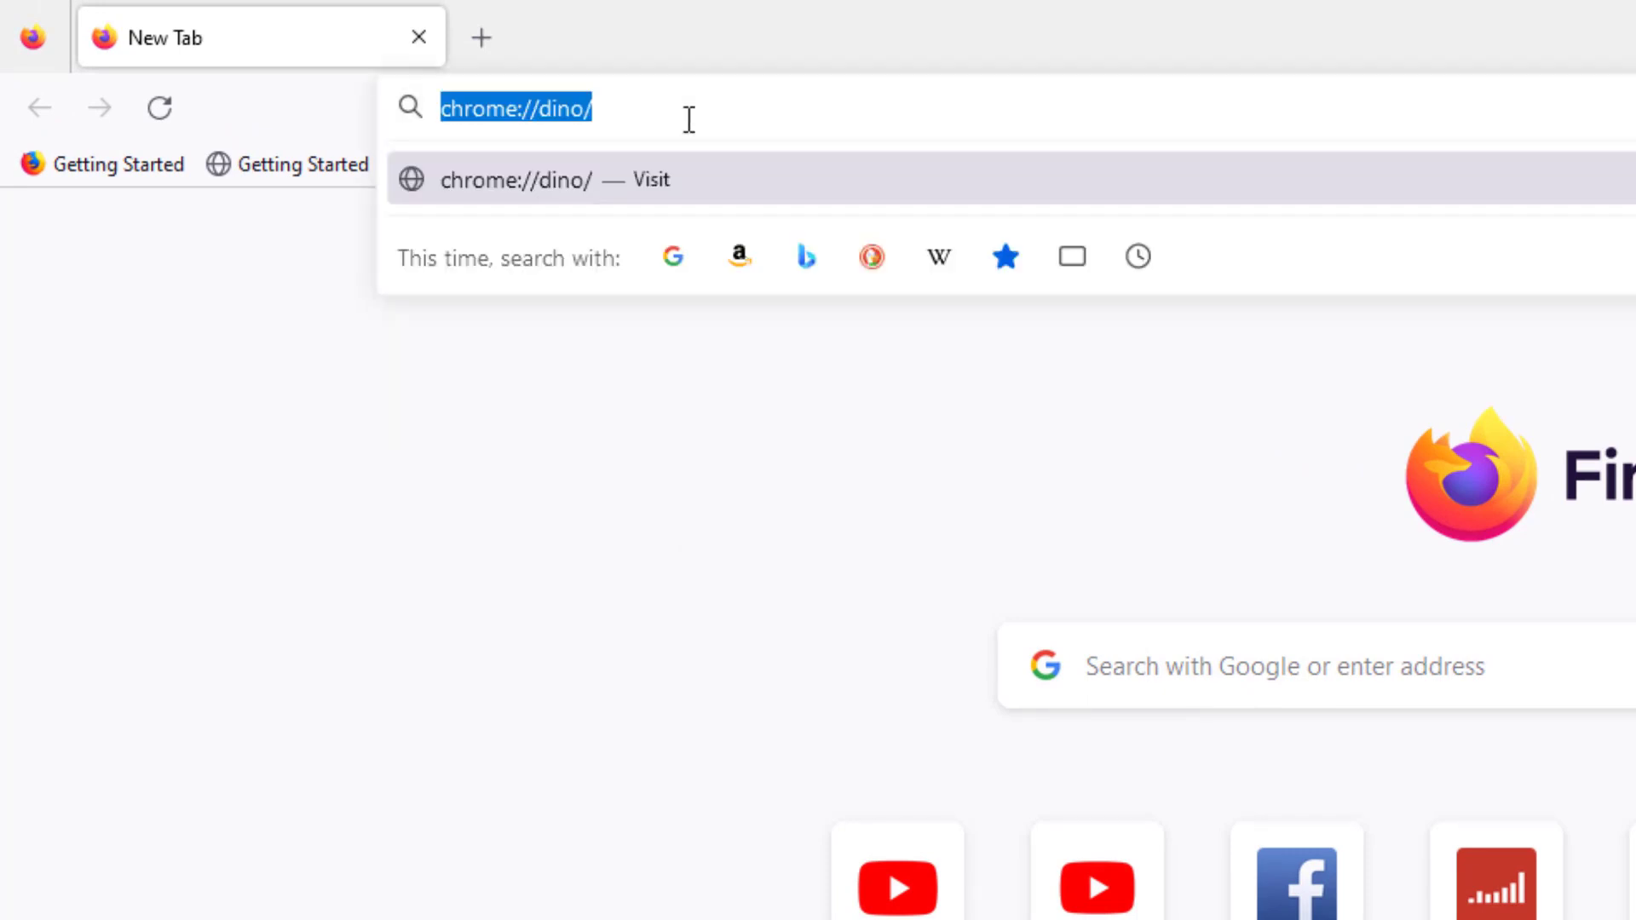
click(689, 120)
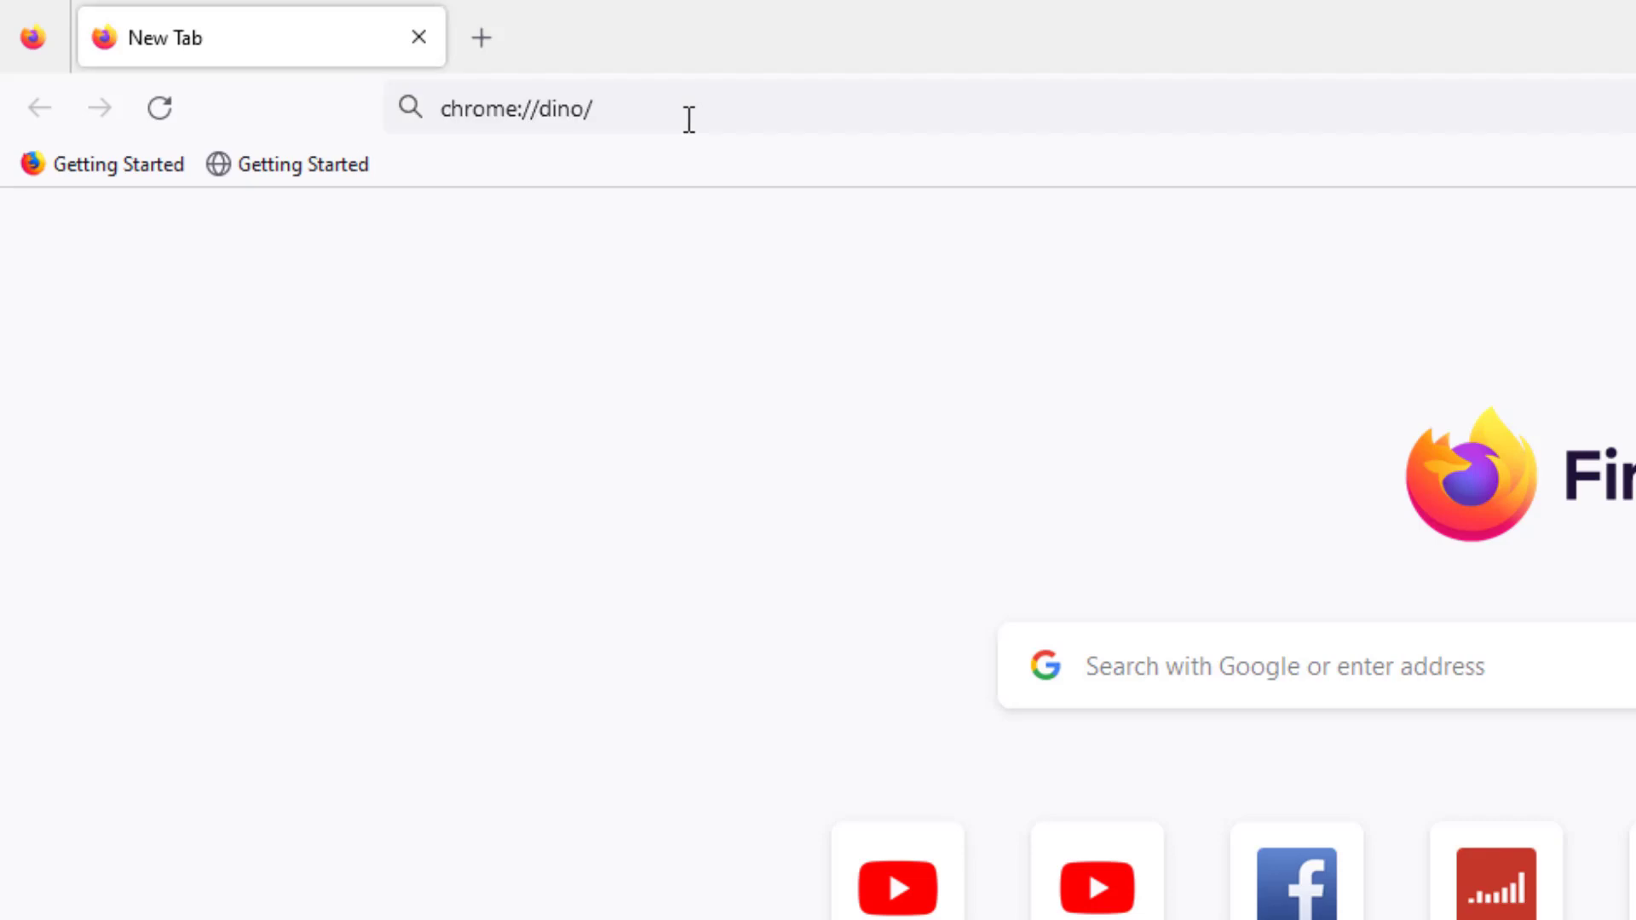
click(660, 107)
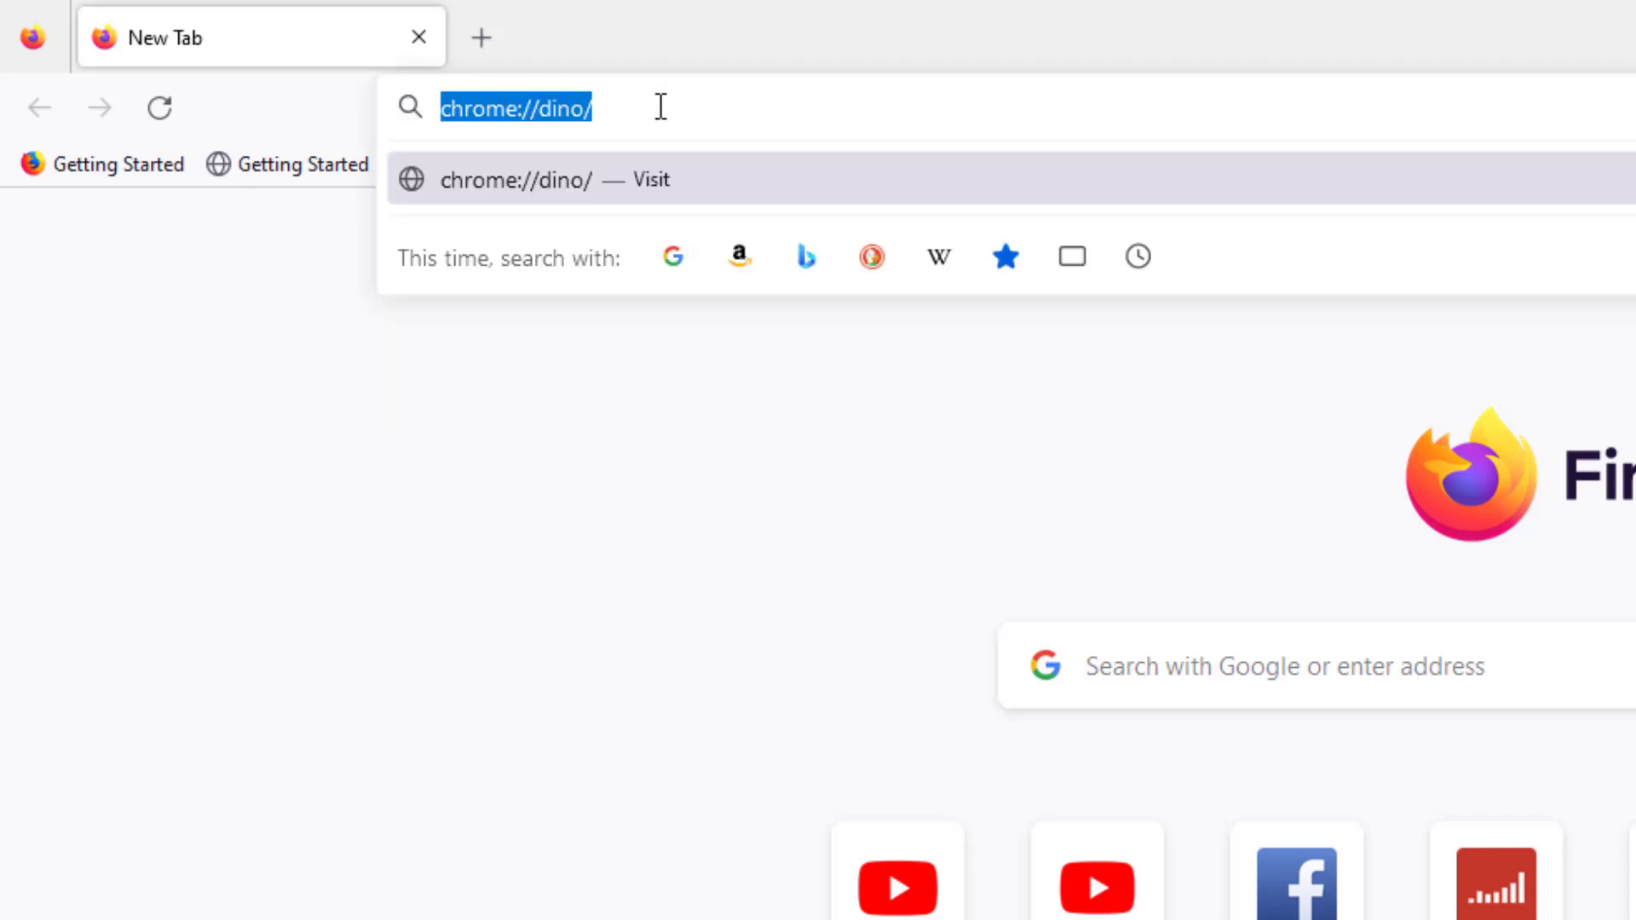
key(Return)
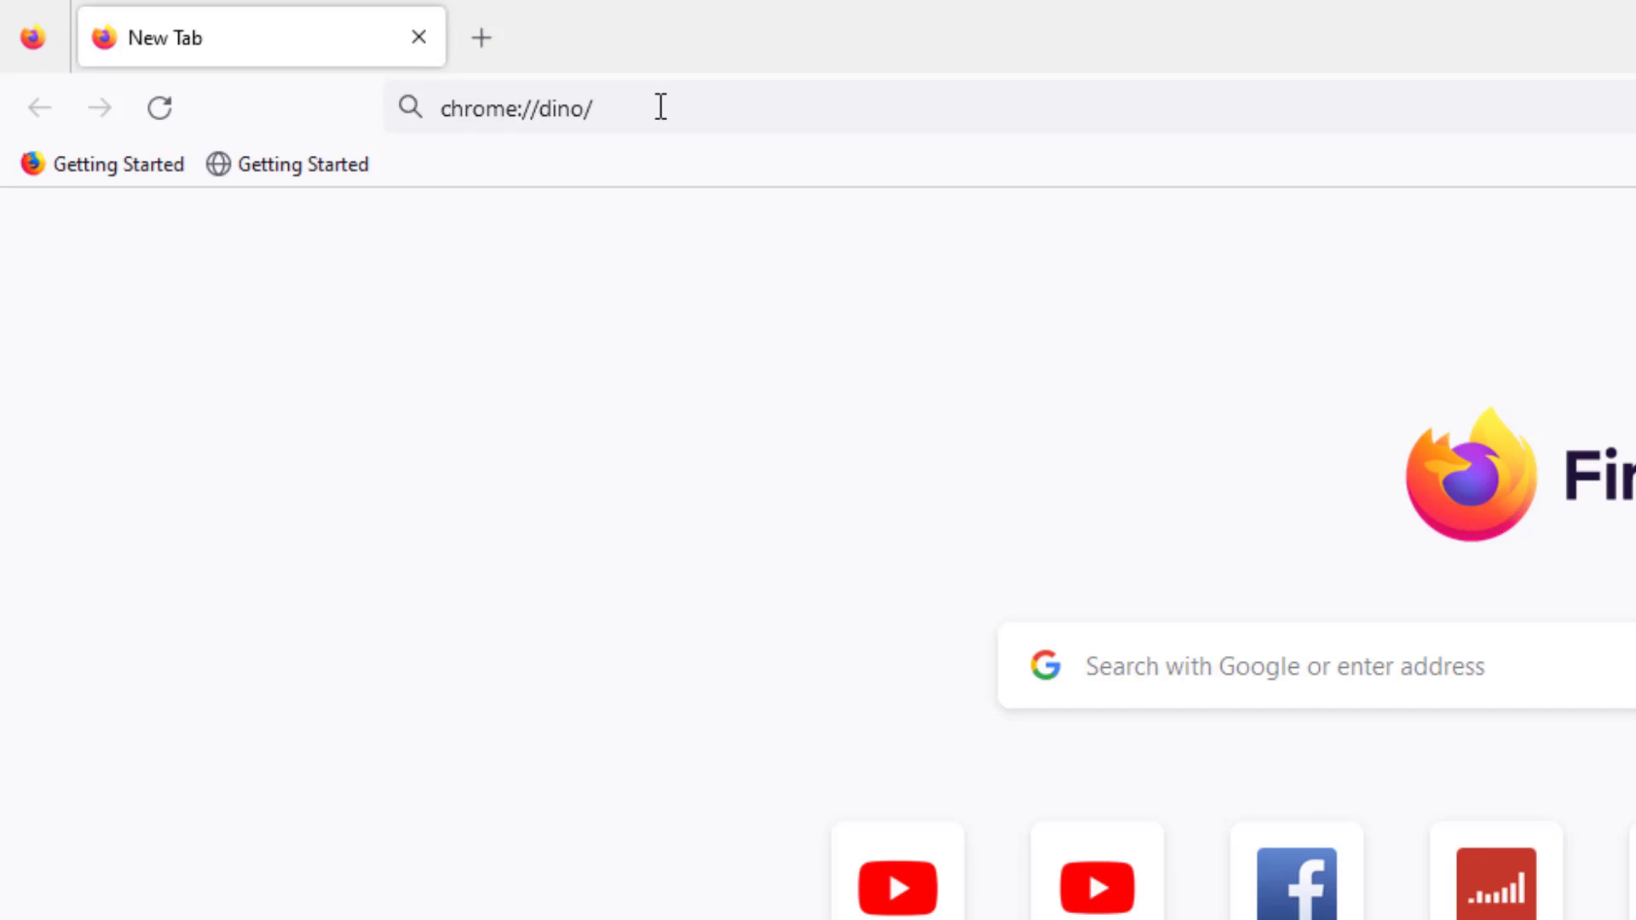
click(661, 106)
click(660, 106)
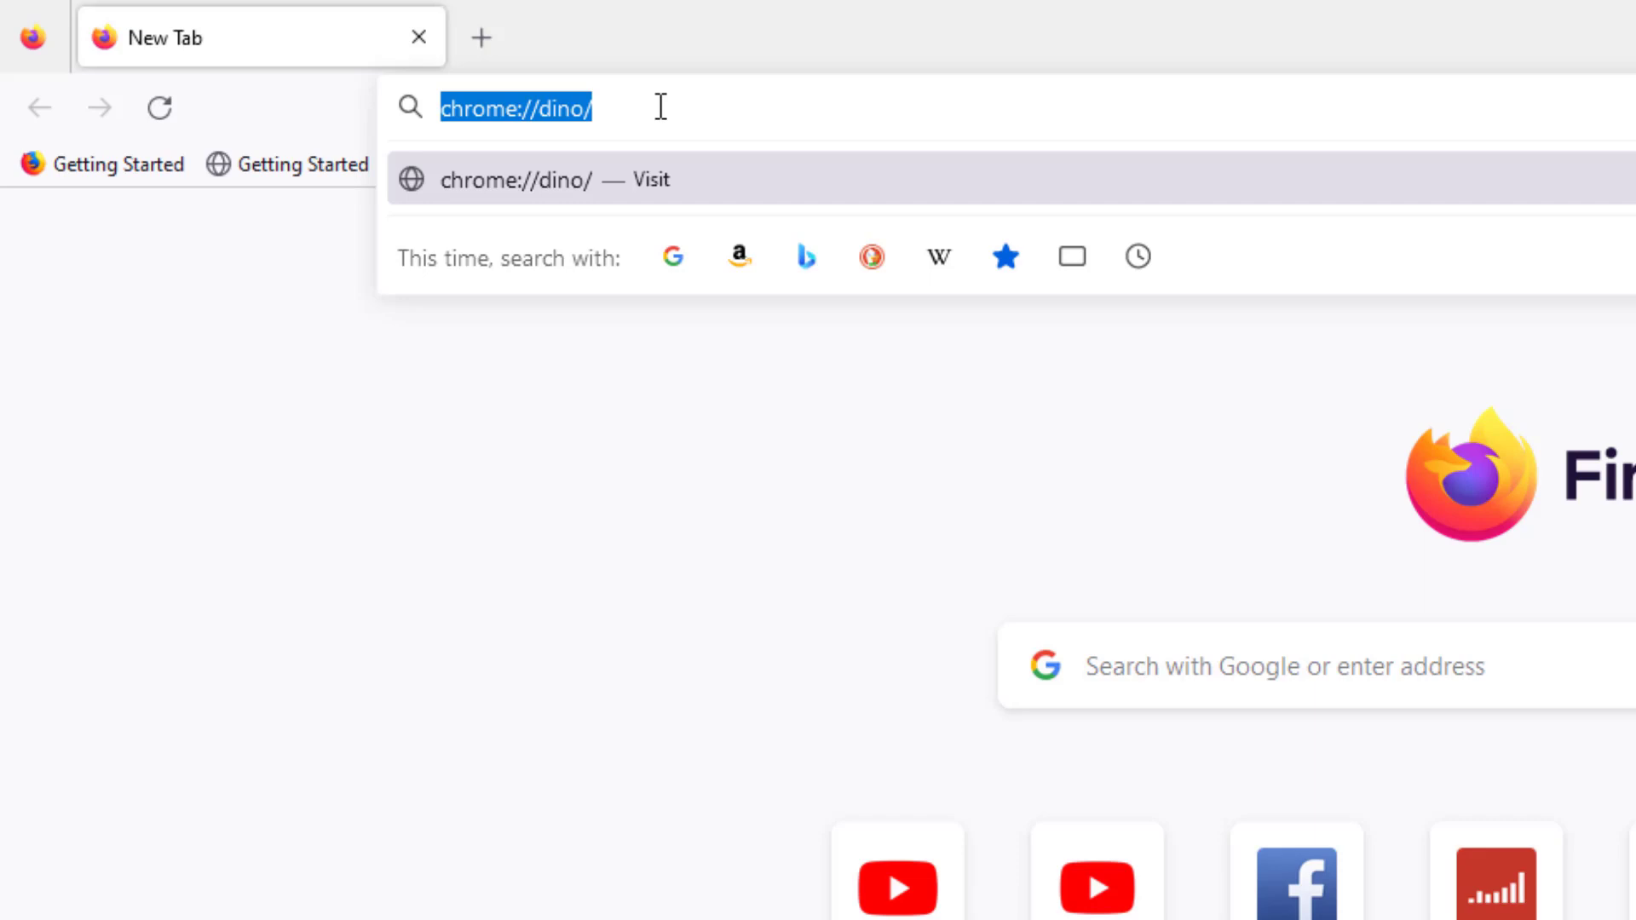
text(ht)
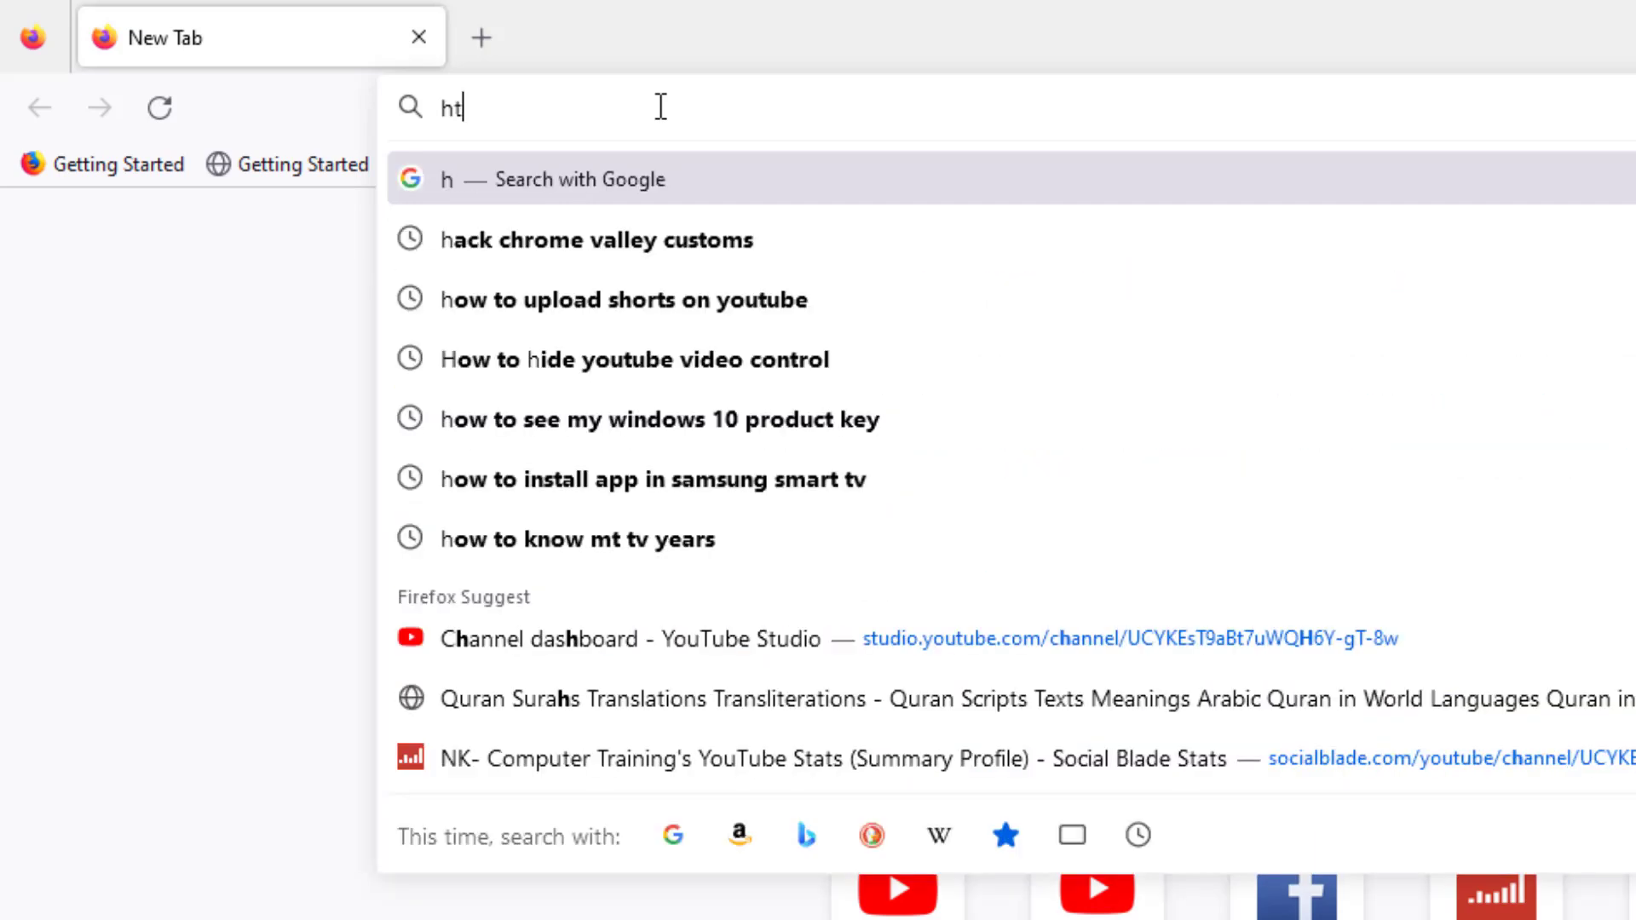
text(tps)
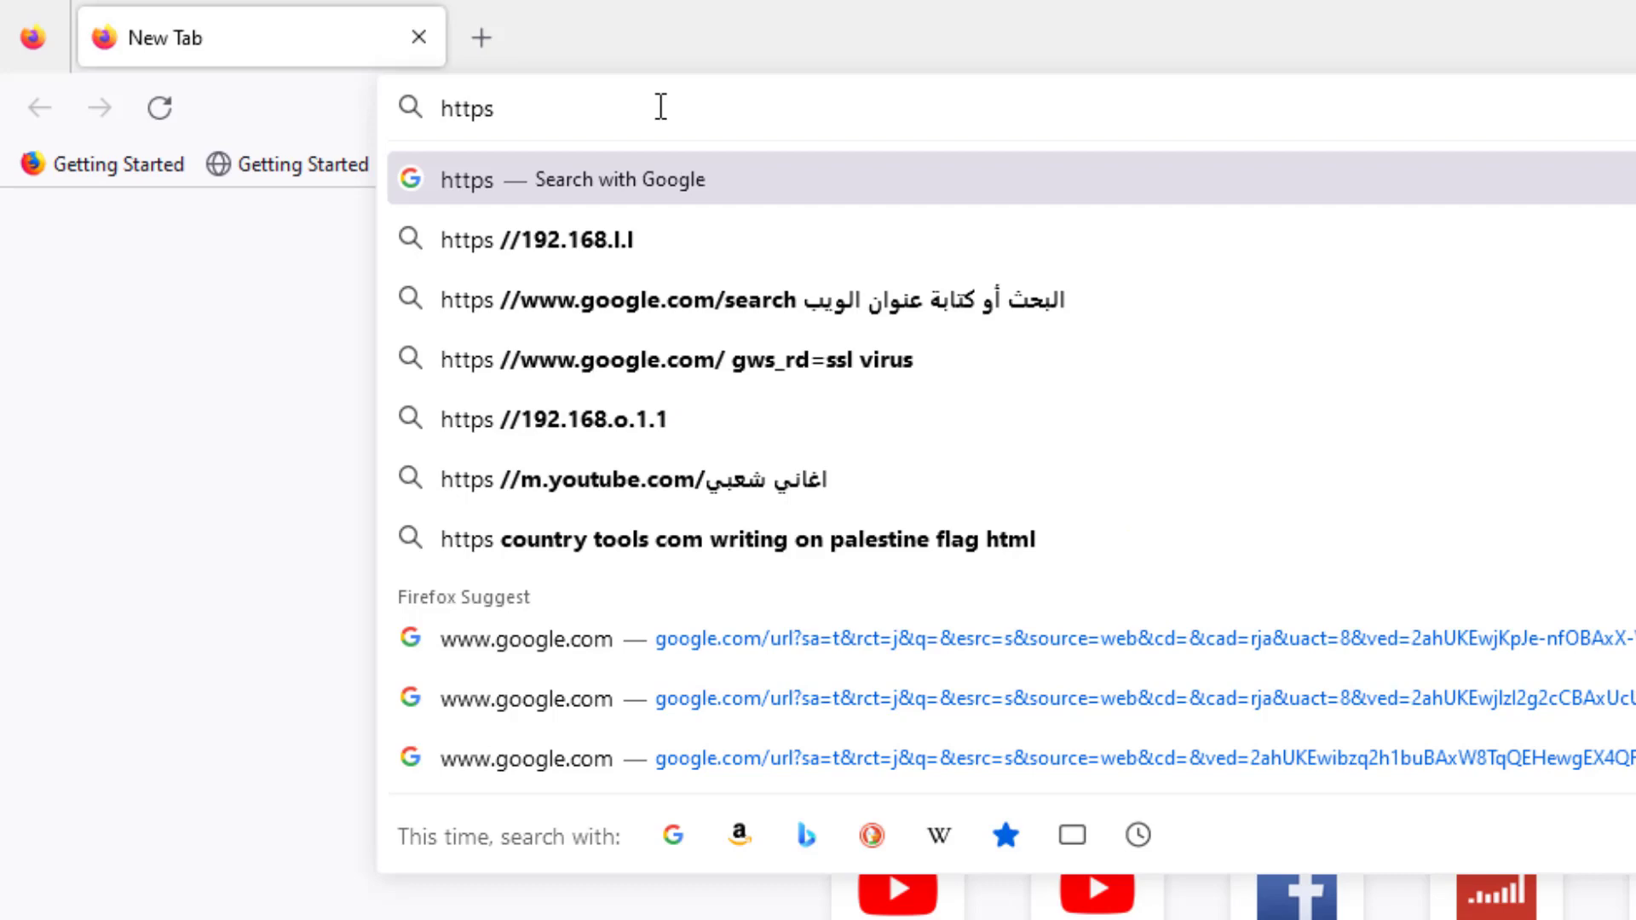
text(:)
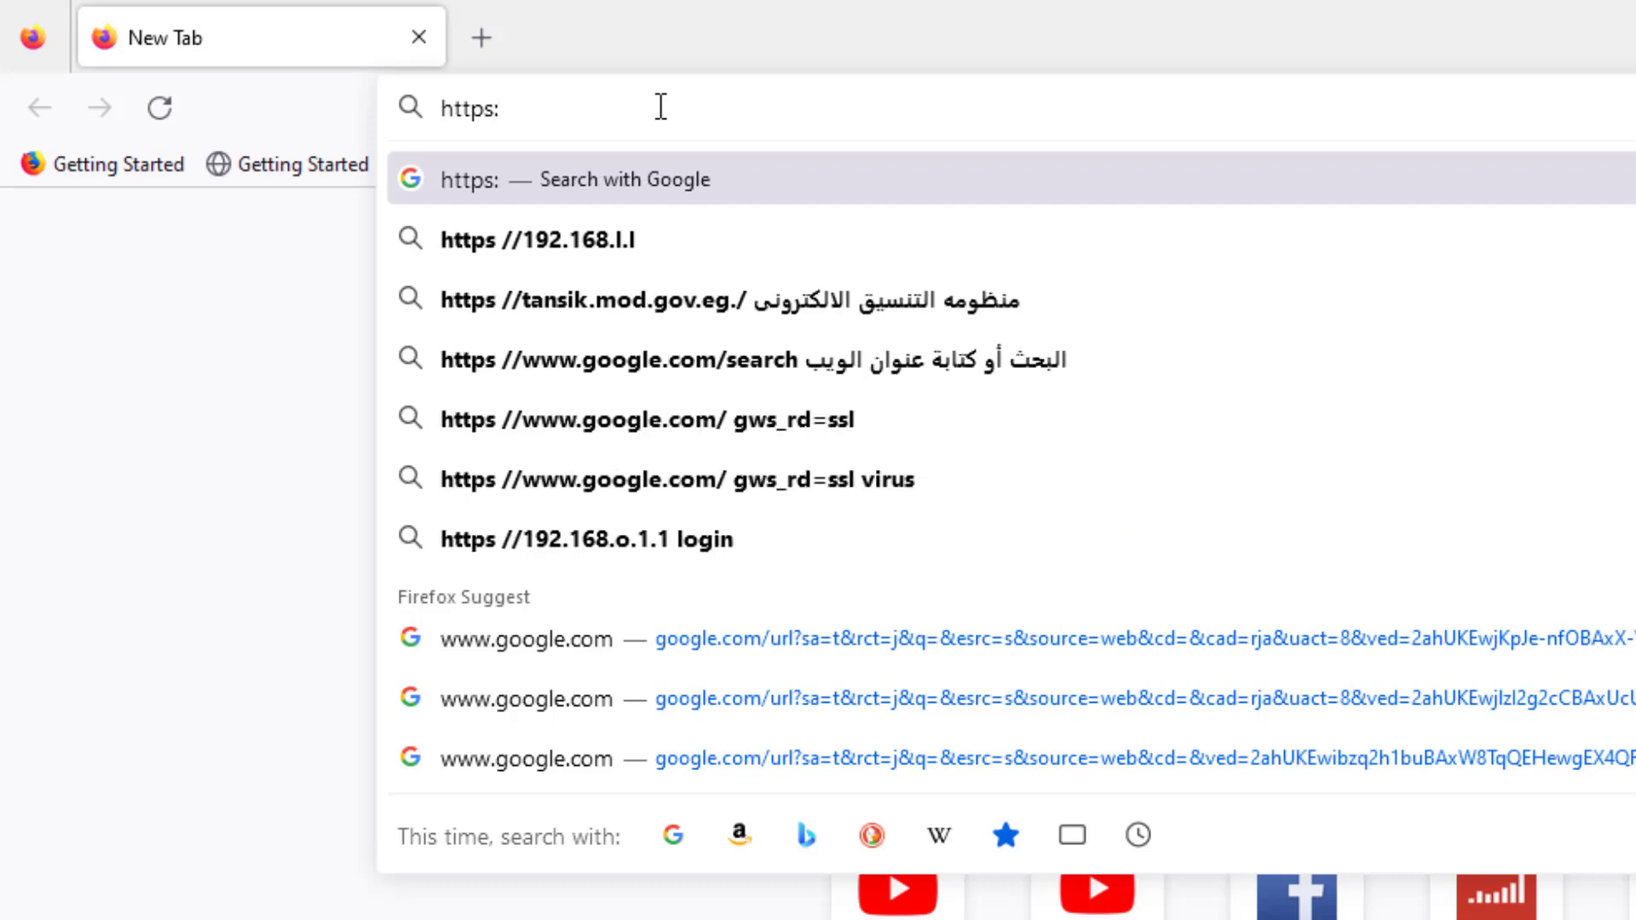
text(//)
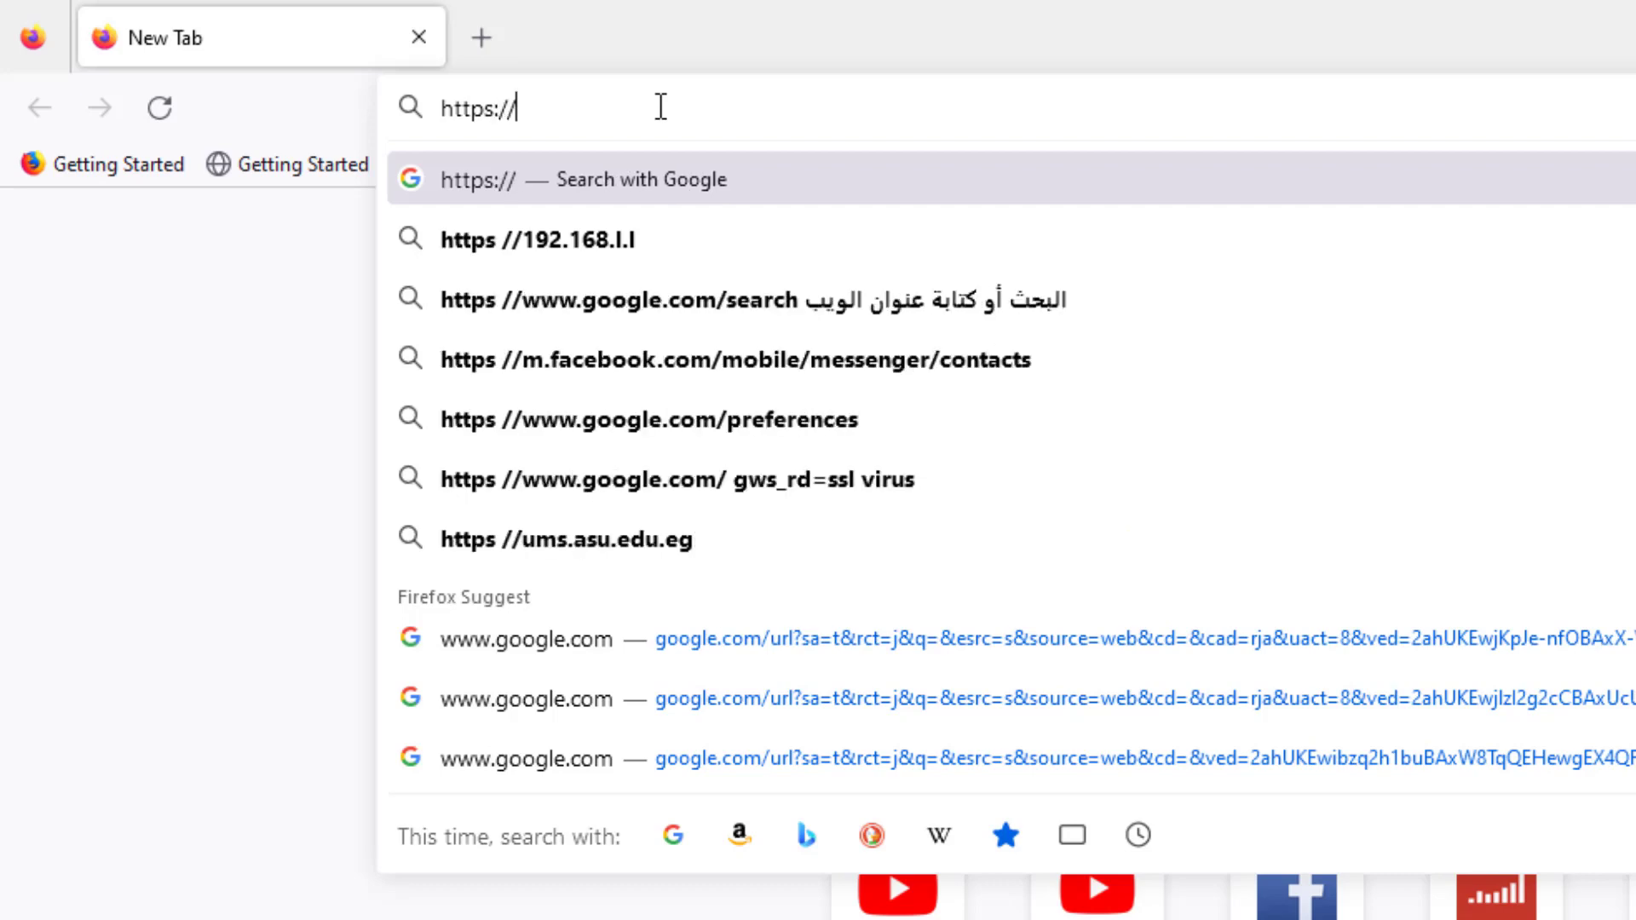
text(ch)
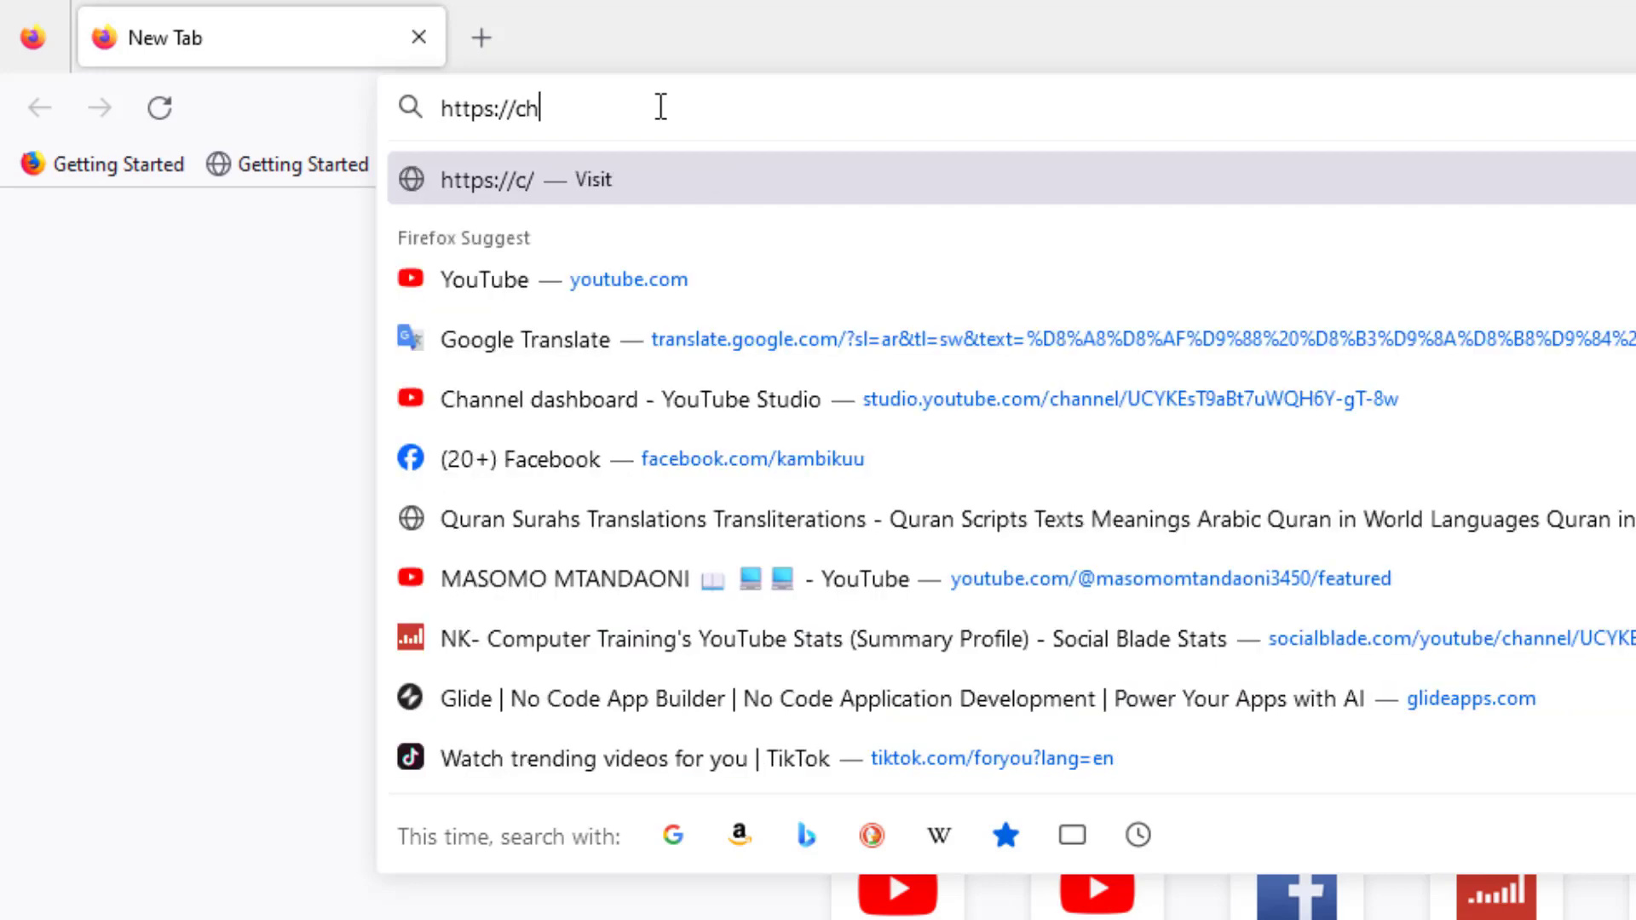
text(ro)
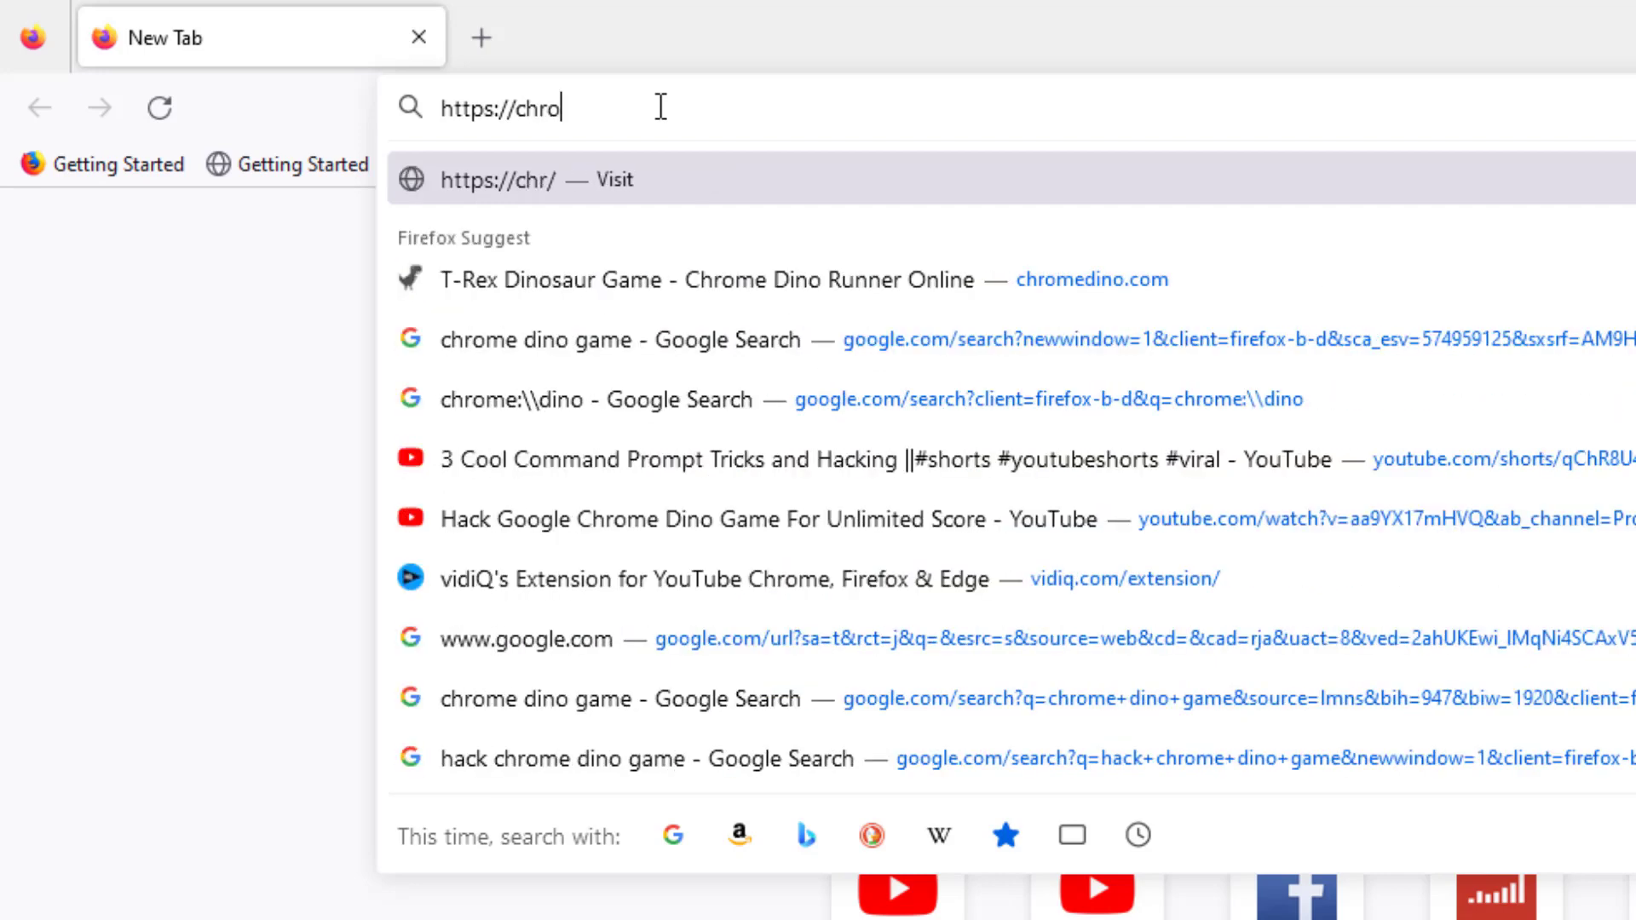
text(medi)
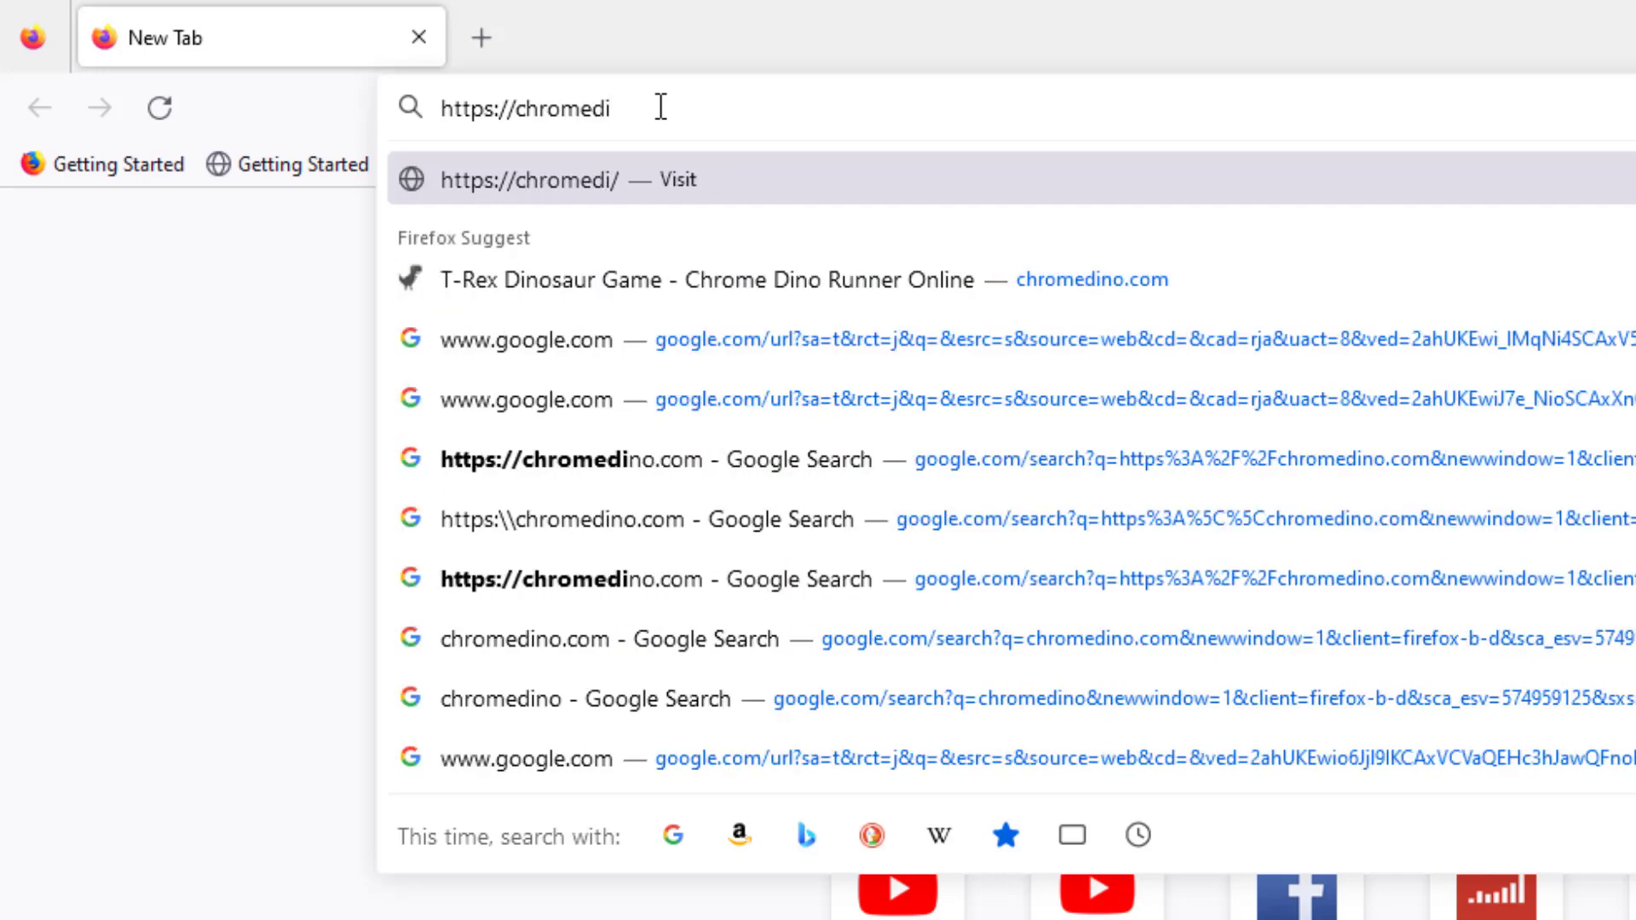
text(no.)
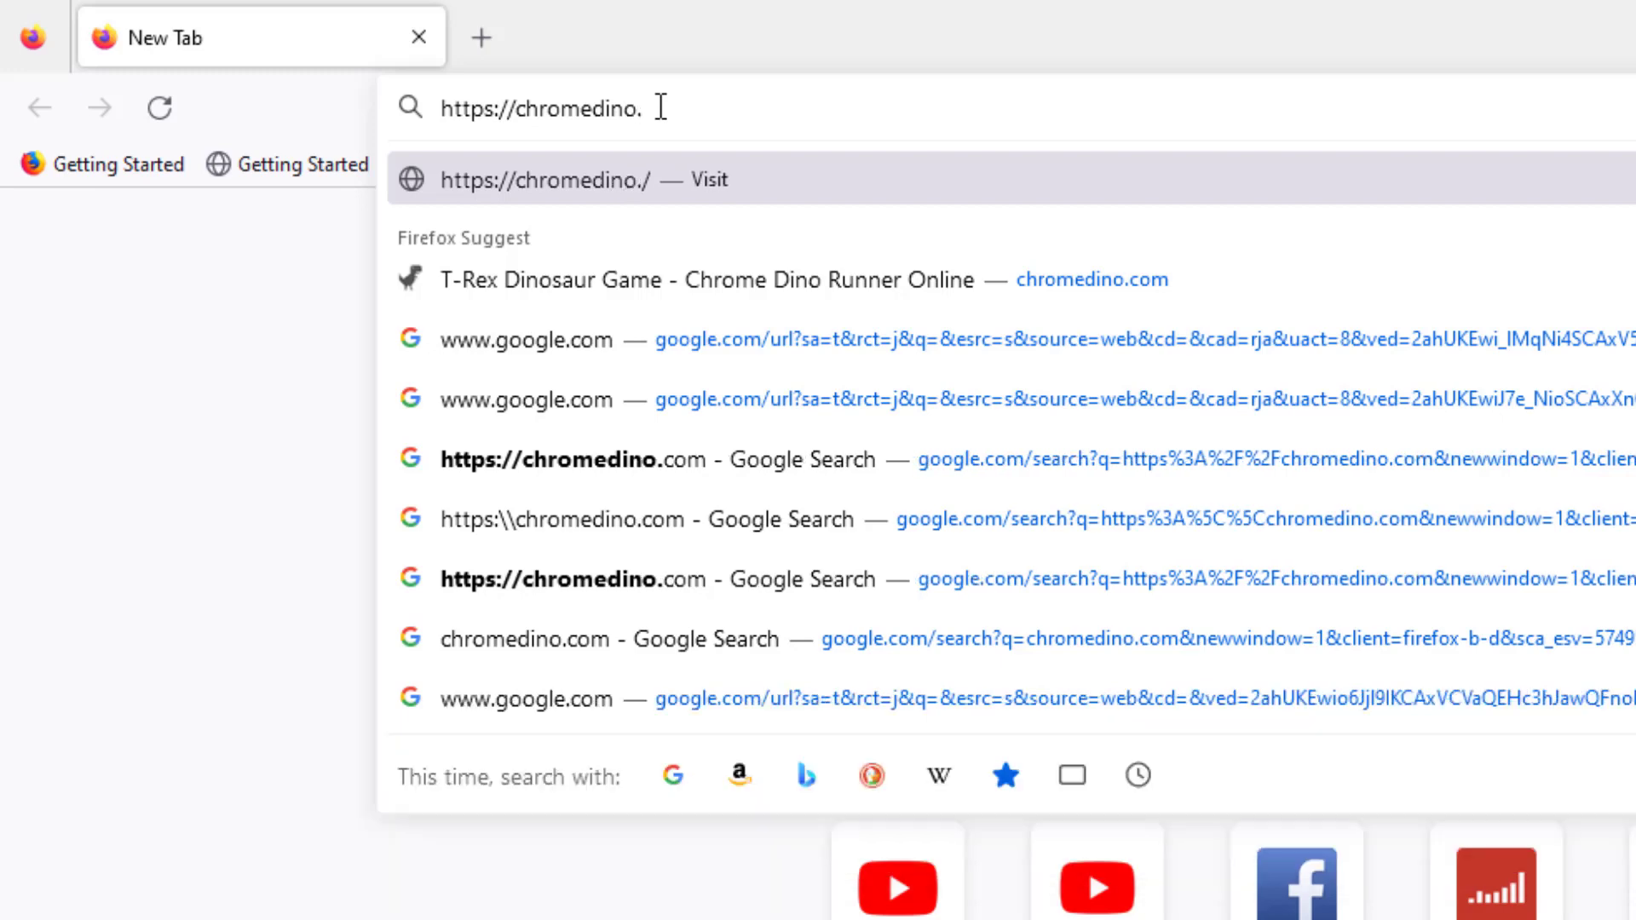
text(com)
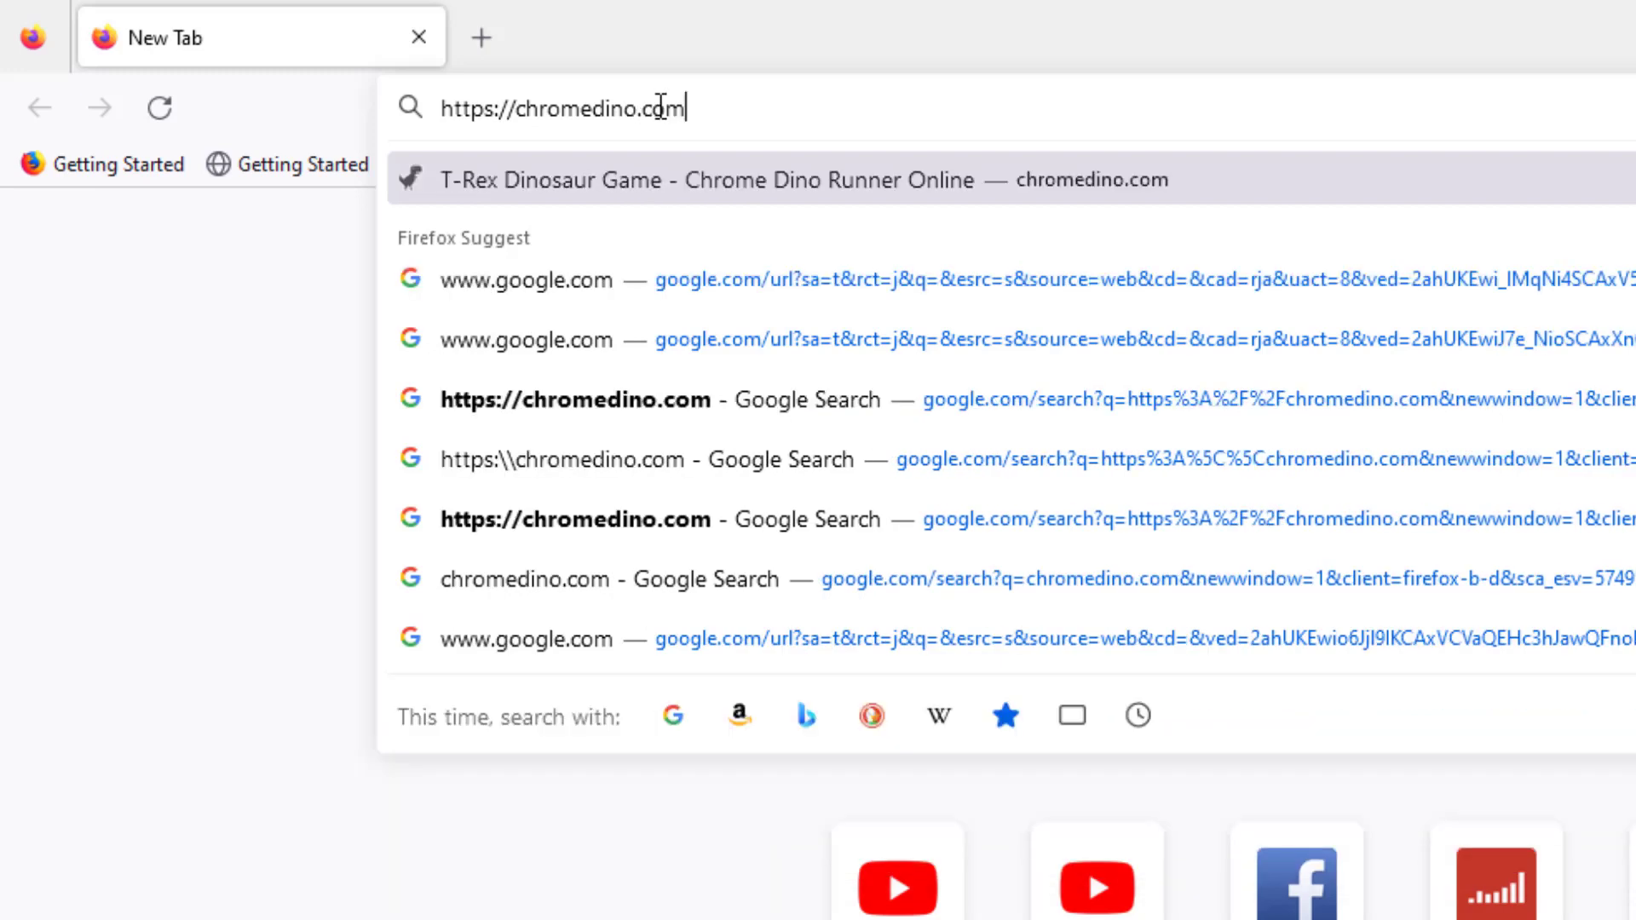
key(Return)
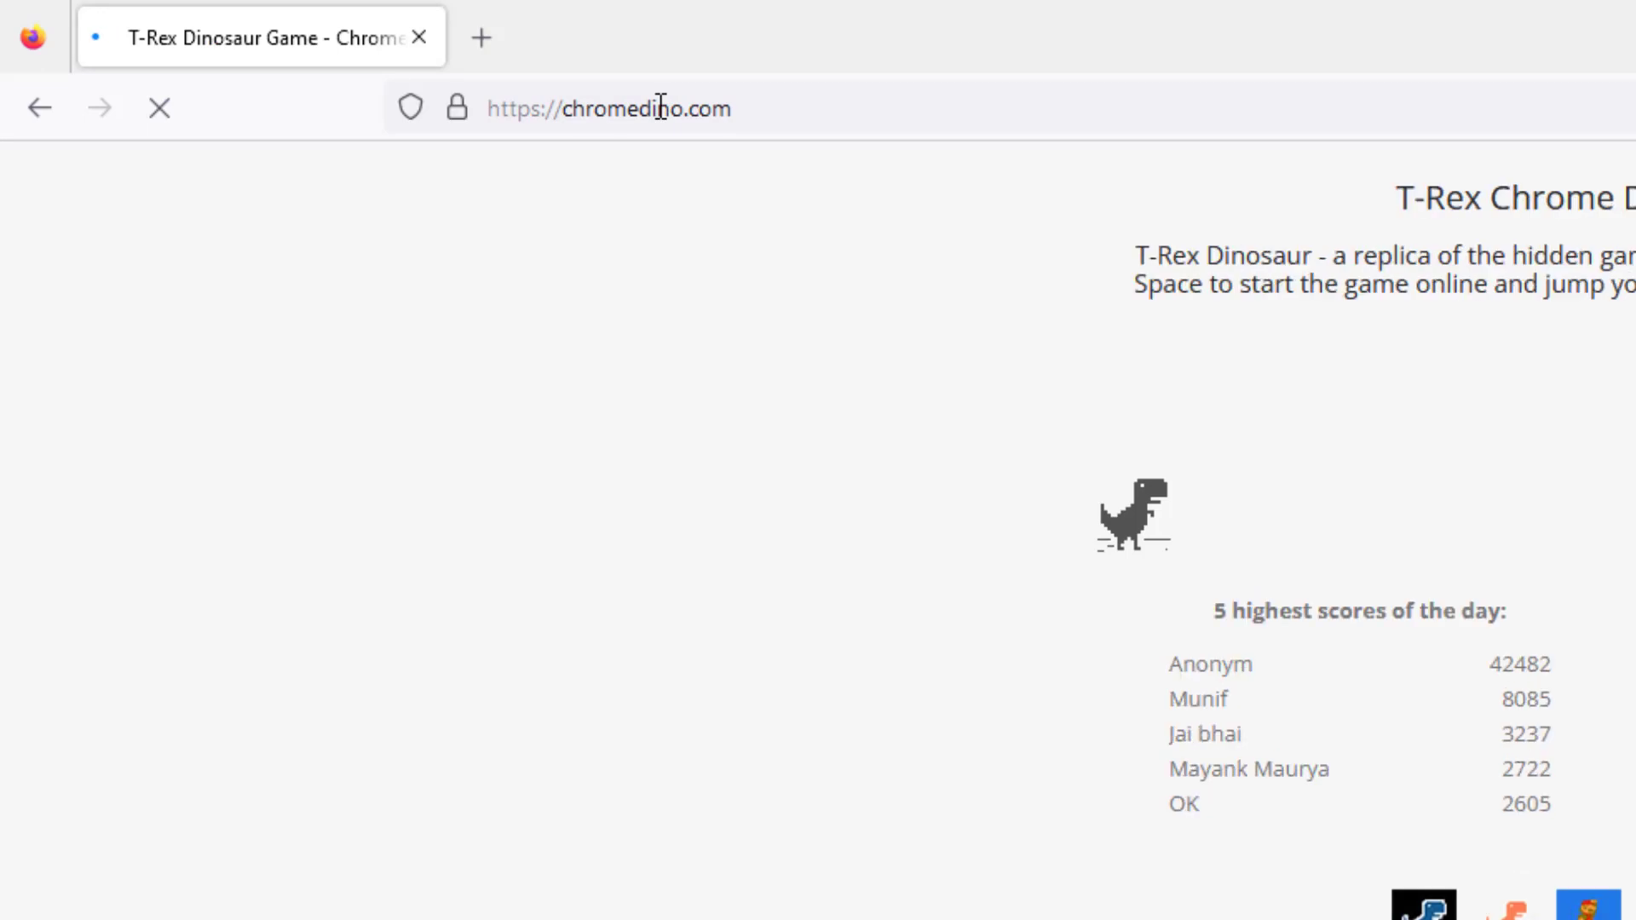
key(space)
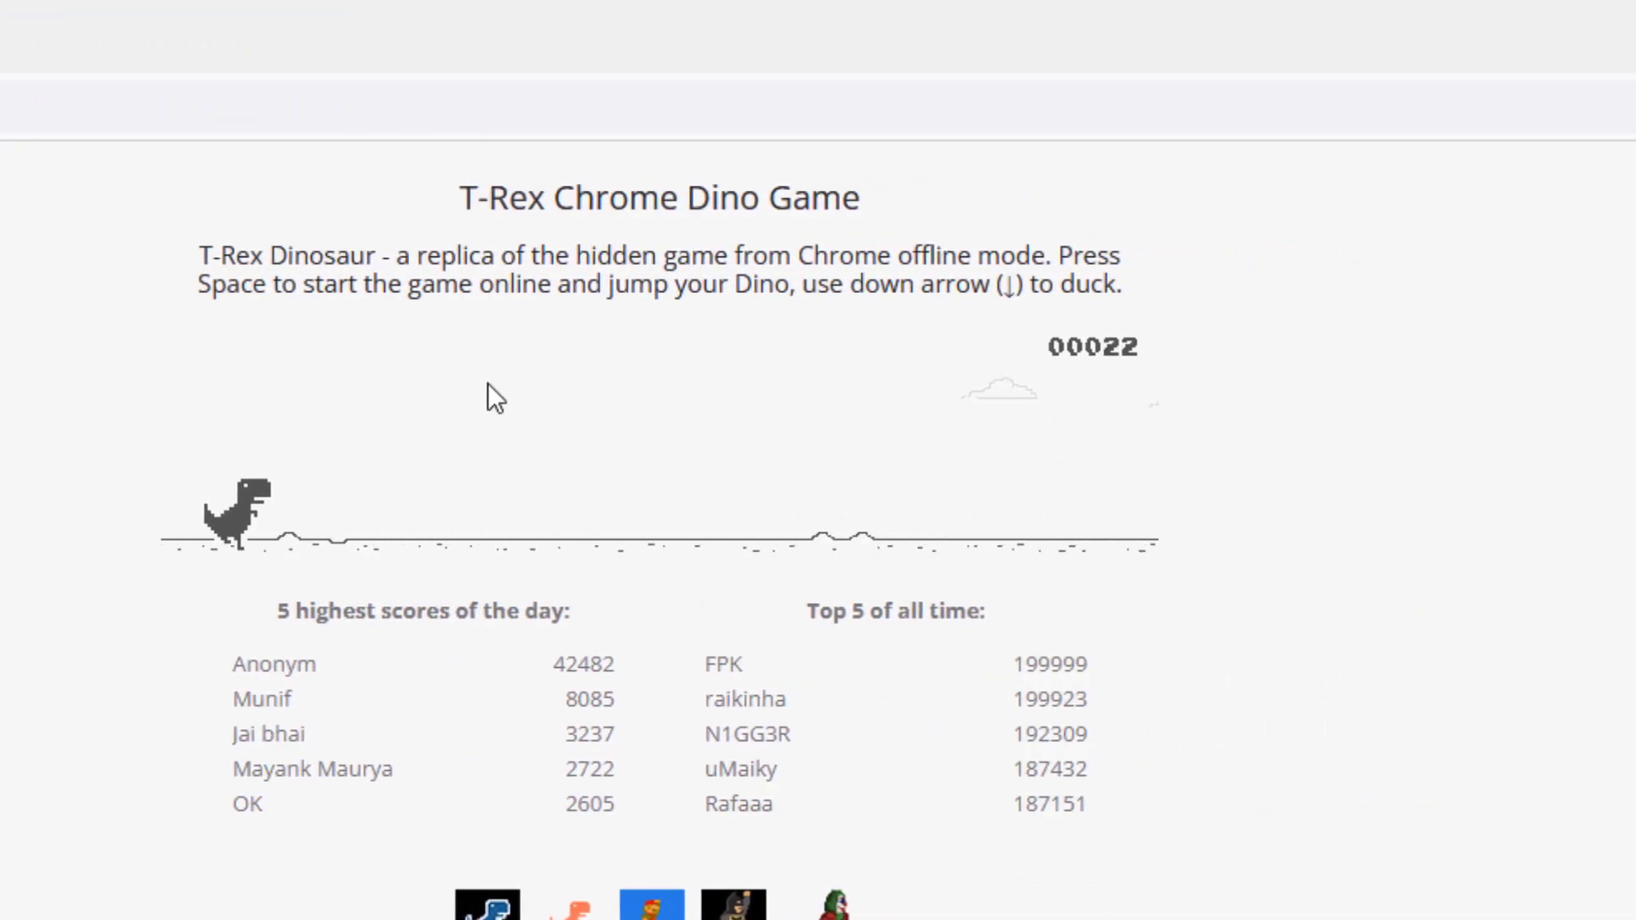
key(space)
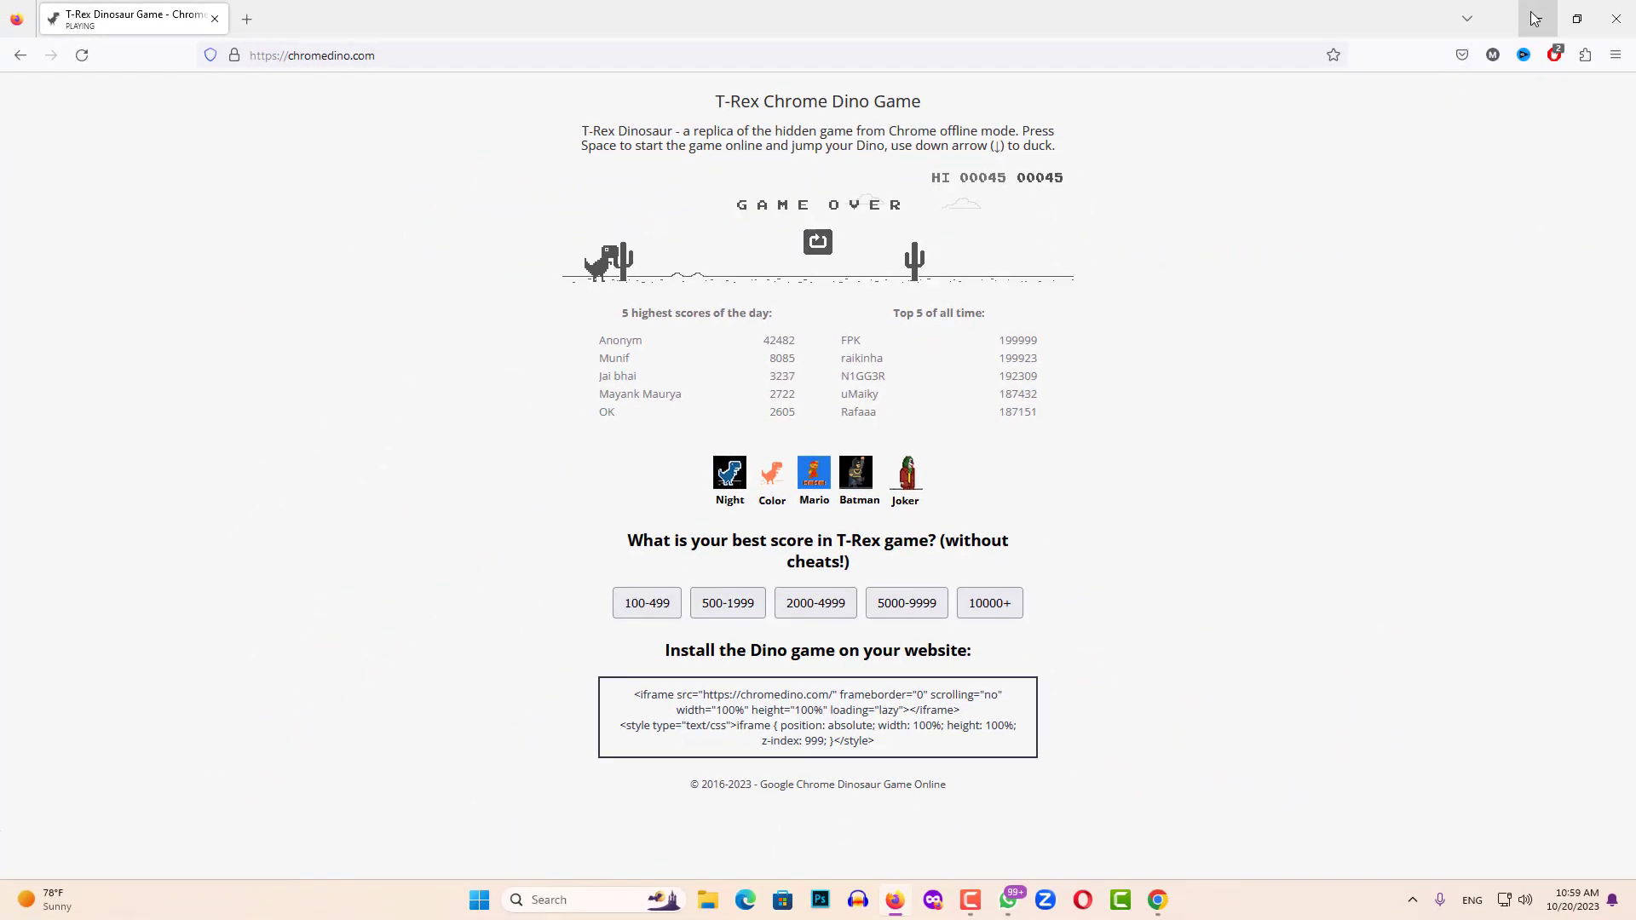
click(1538, 17)
click(823, 499)
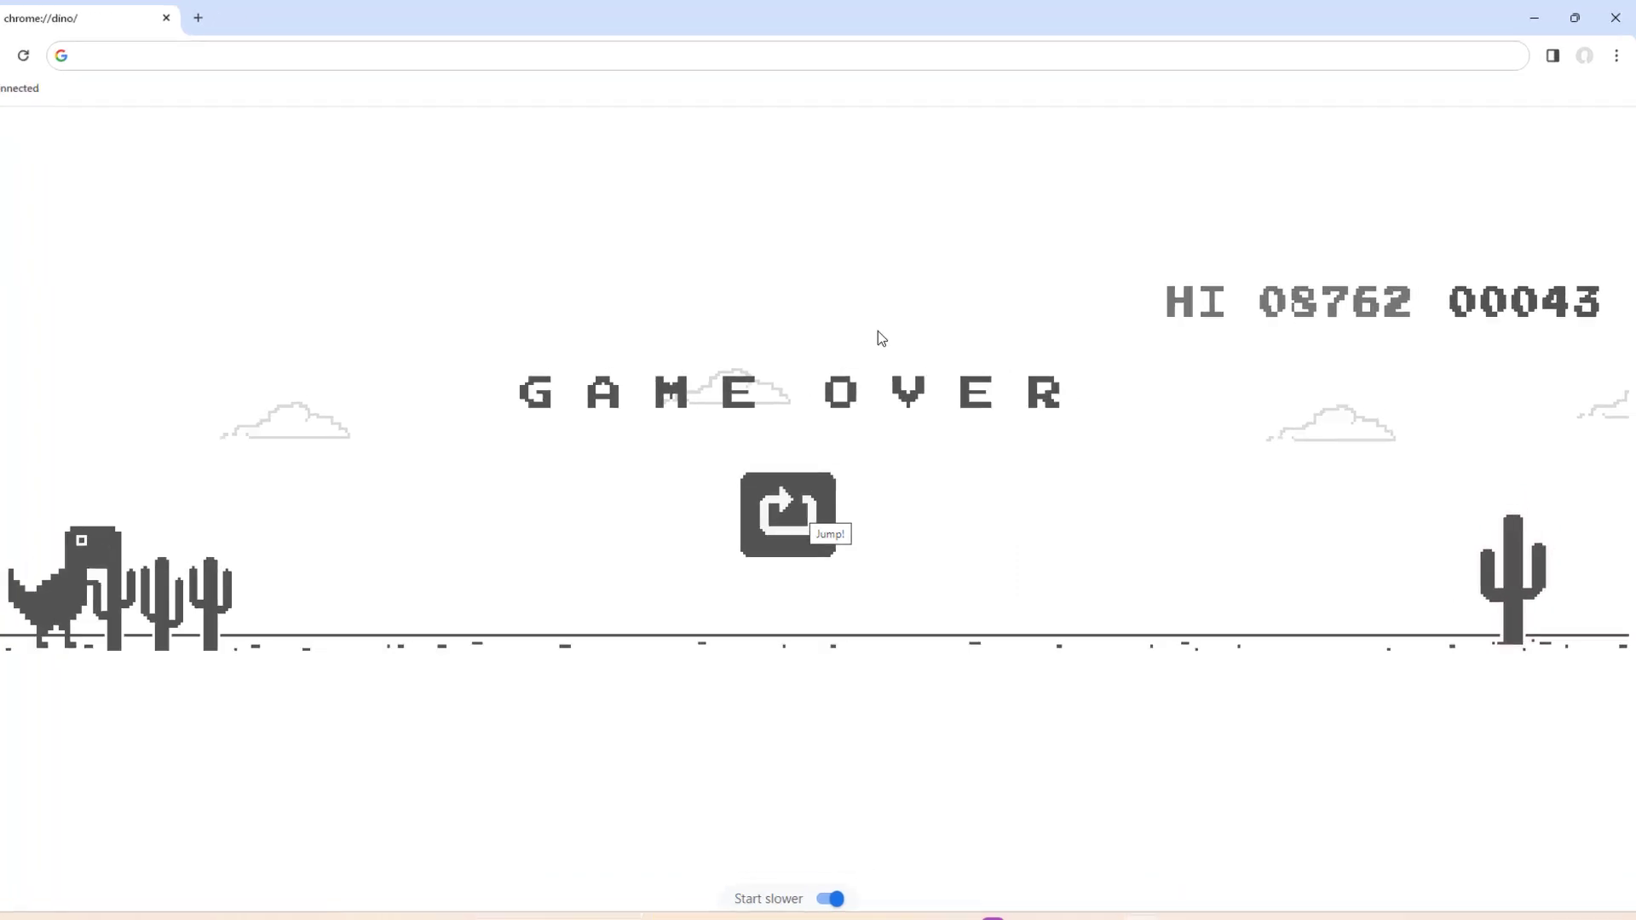
Step: Inspect the dino game canvas to open DevTools on its runner-canvas element
right_click(901, 324)
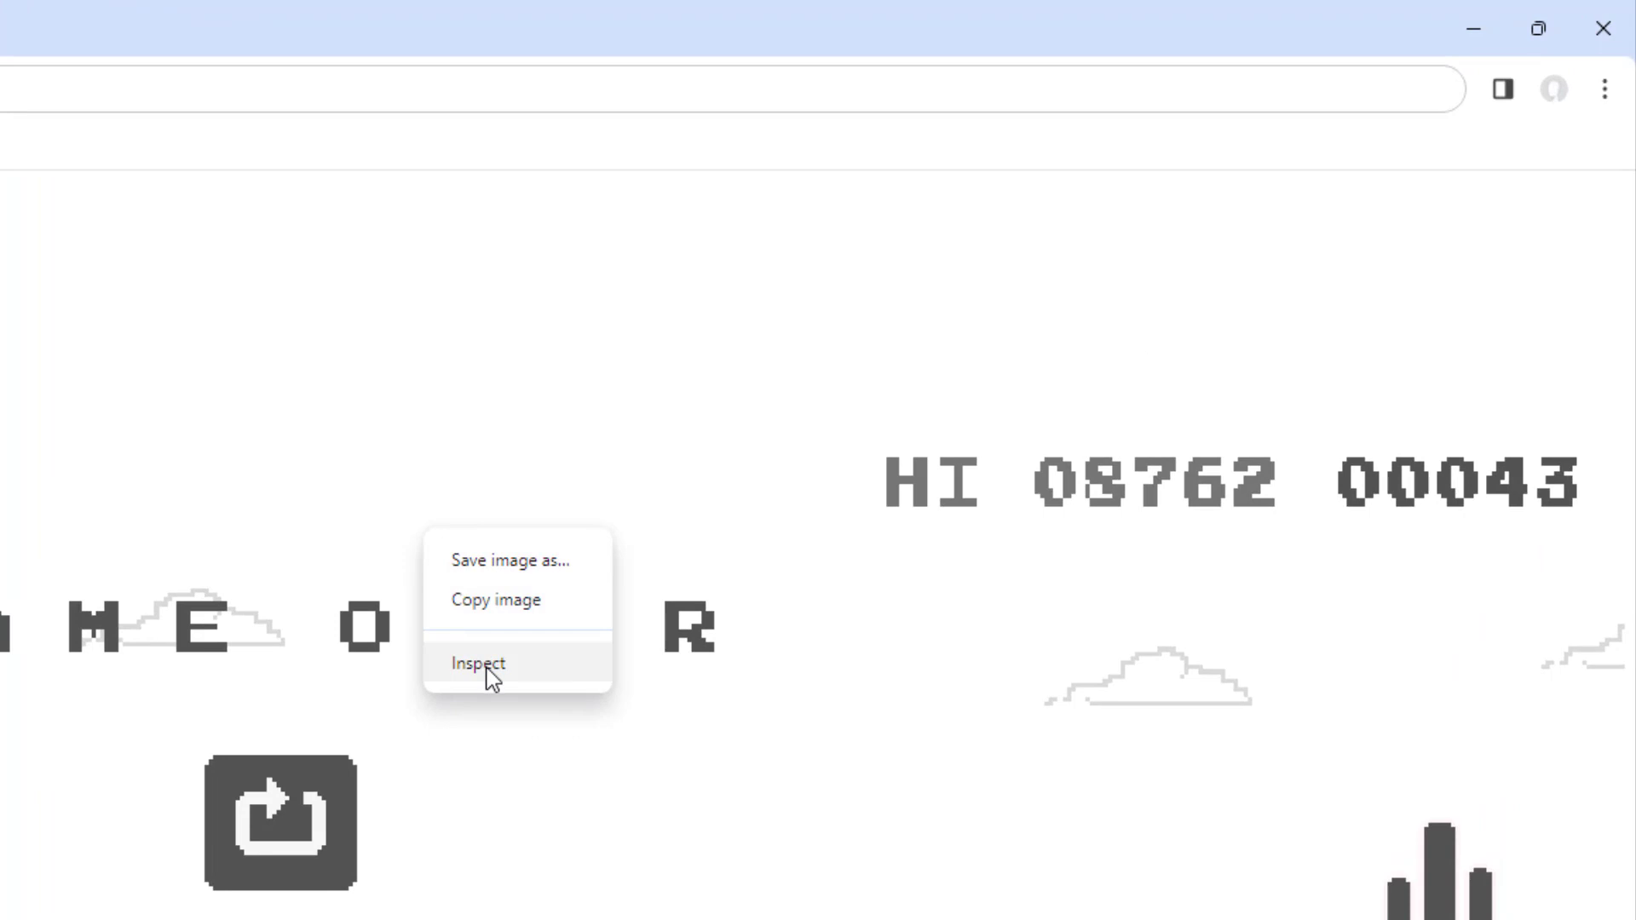
click(479, 663)
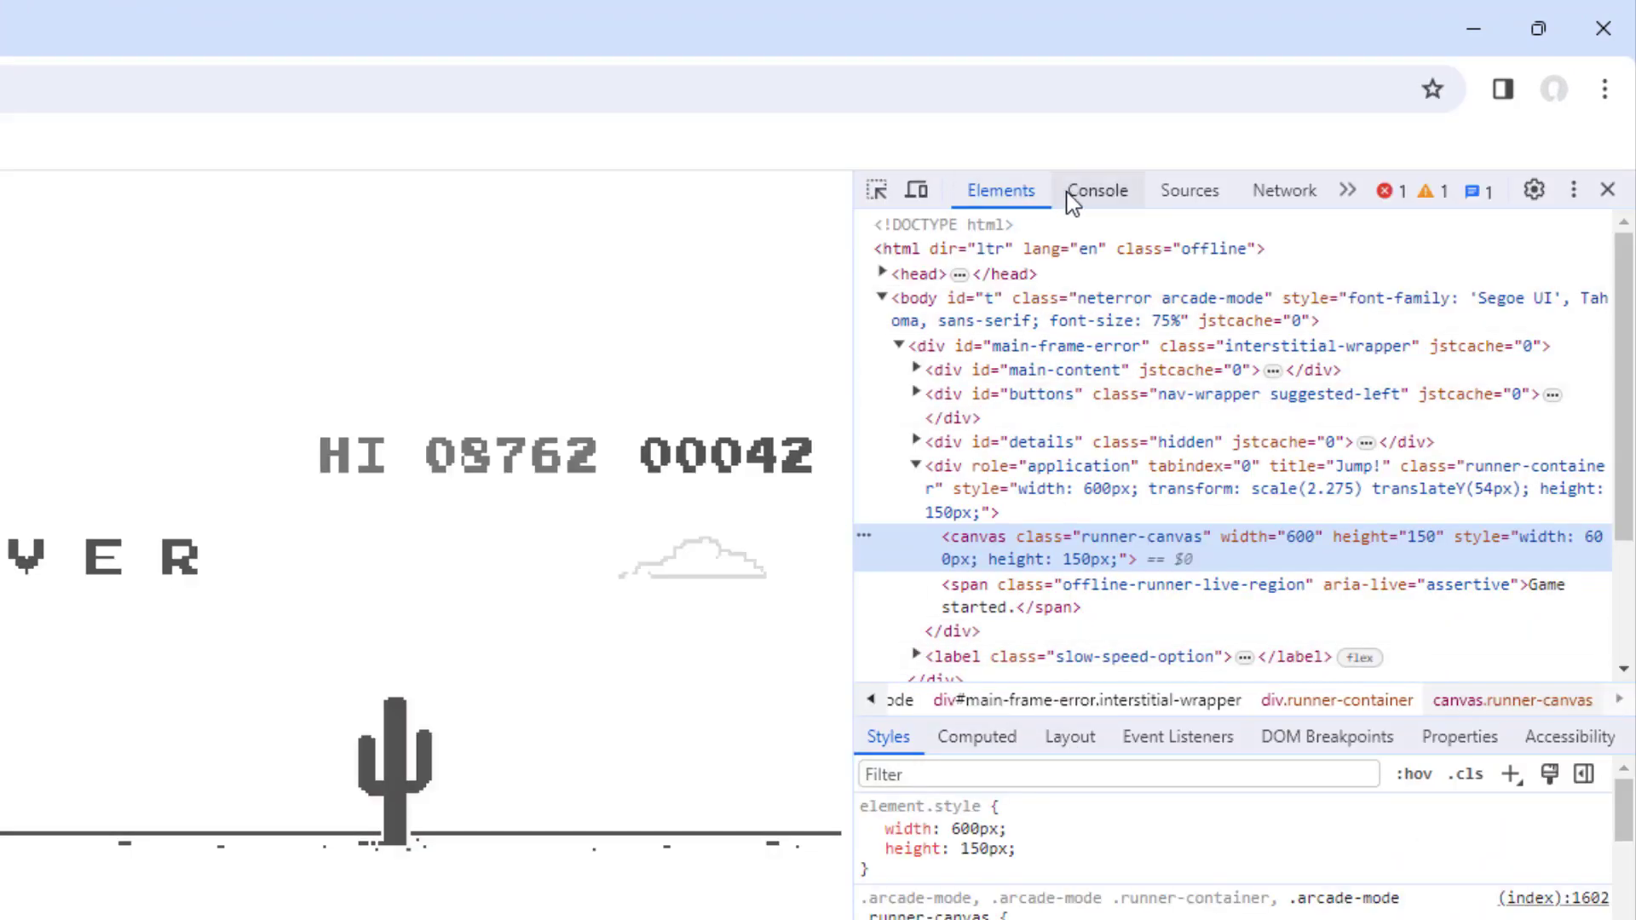
Step: Run Runner.prototype.gameOver=function(){} in the Console, reusing the earlier history entry
click(1092, 193)
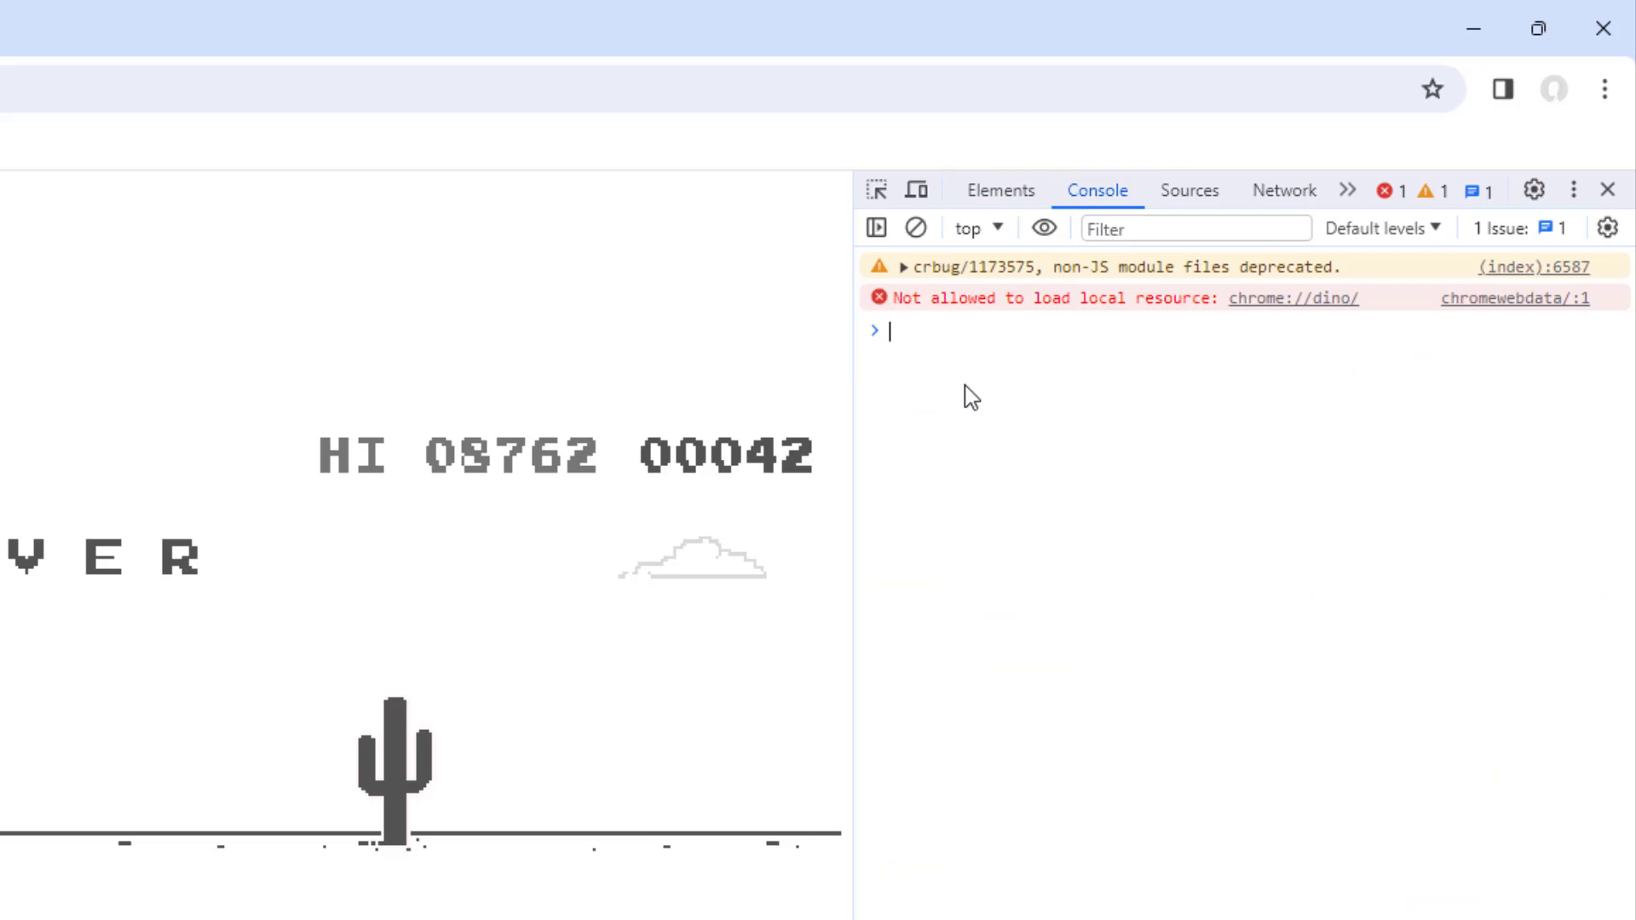
text(R)
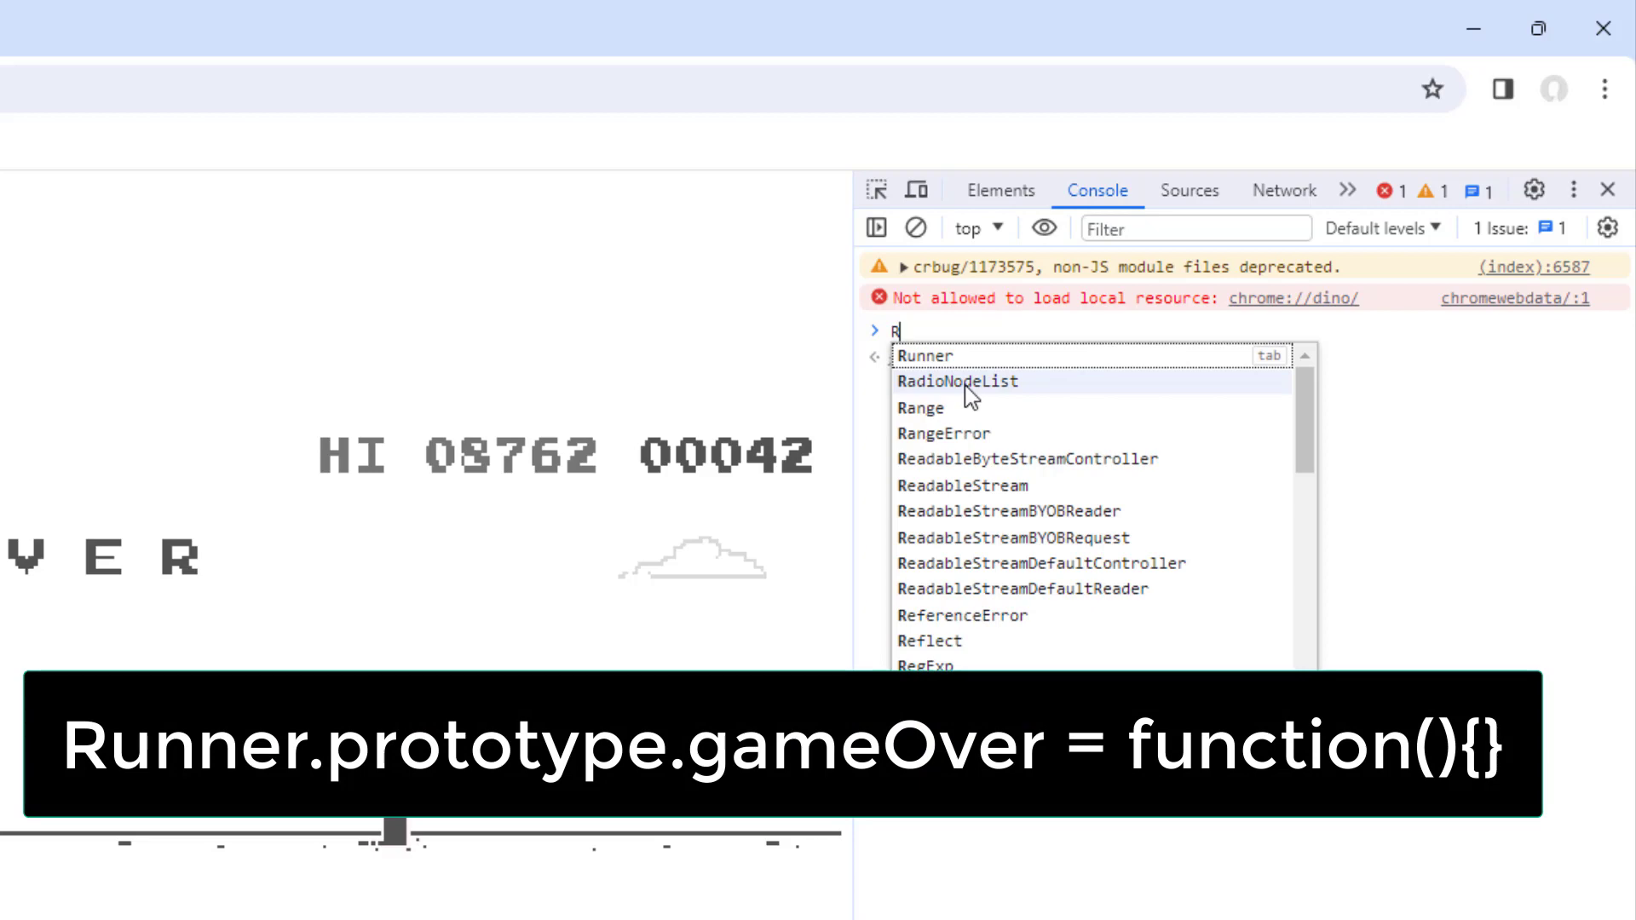
text(u)
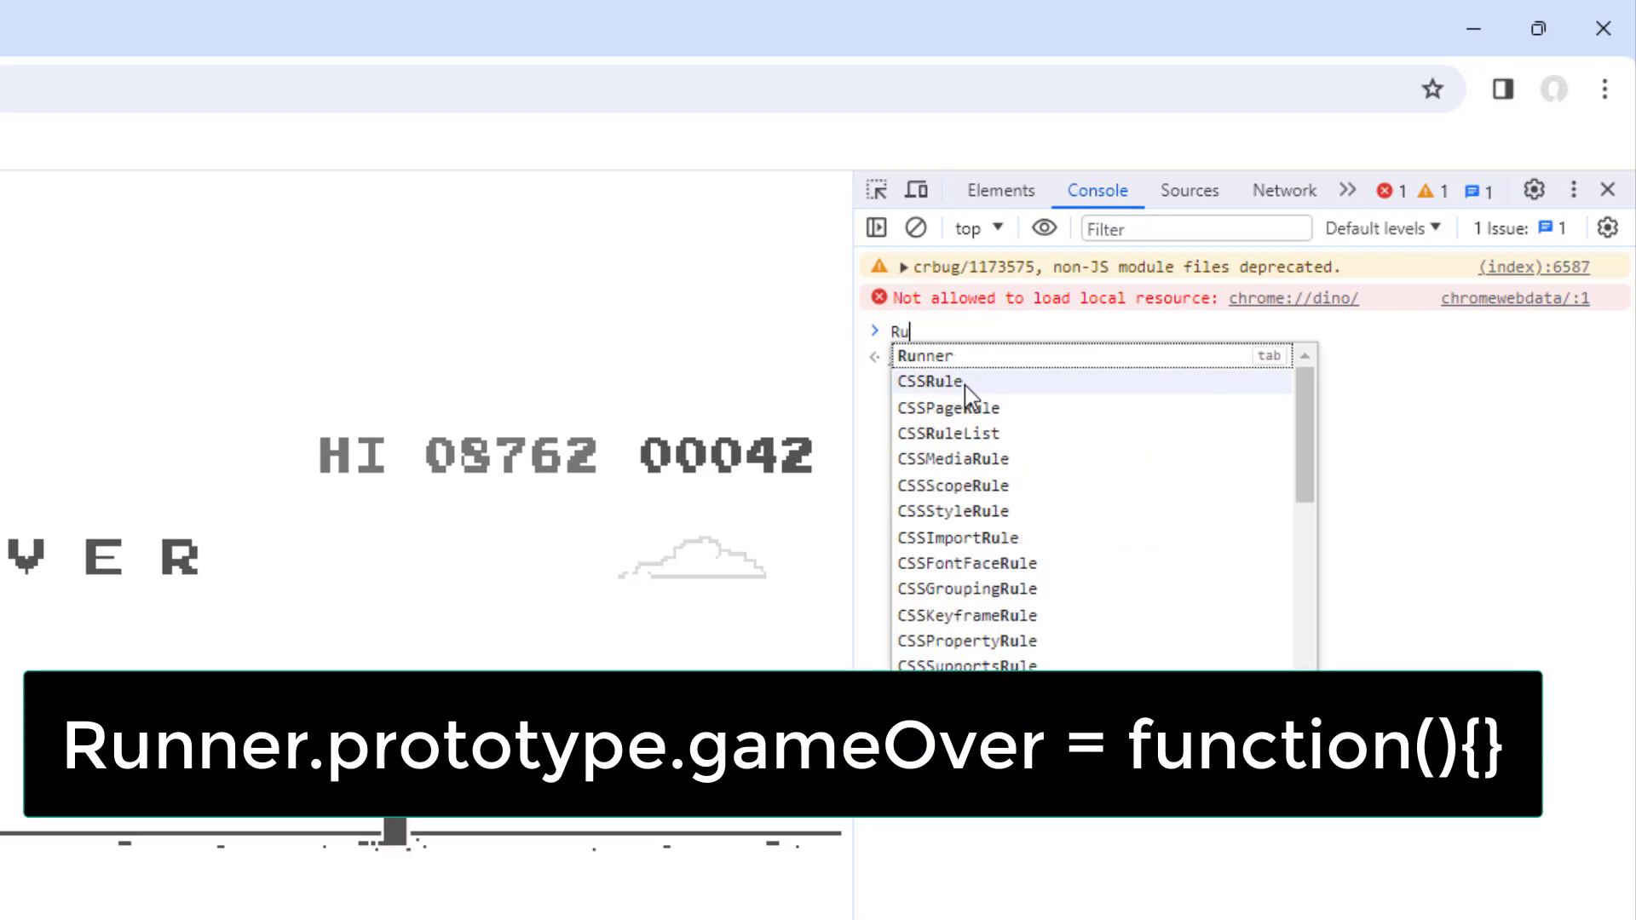
text(nn)
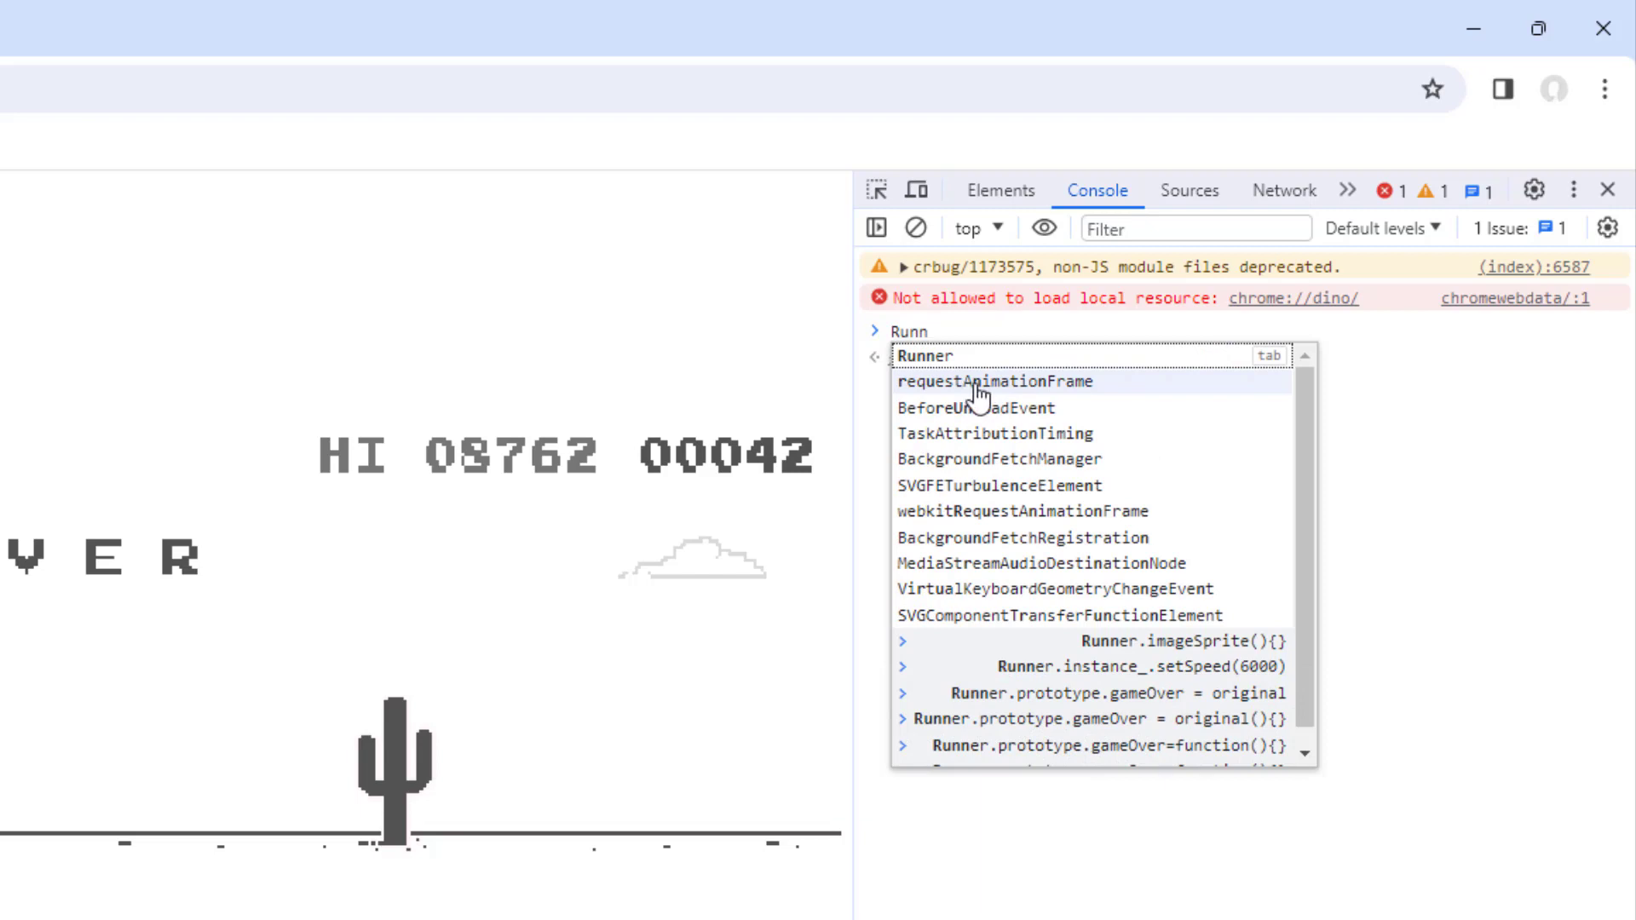
click(1052, 754)
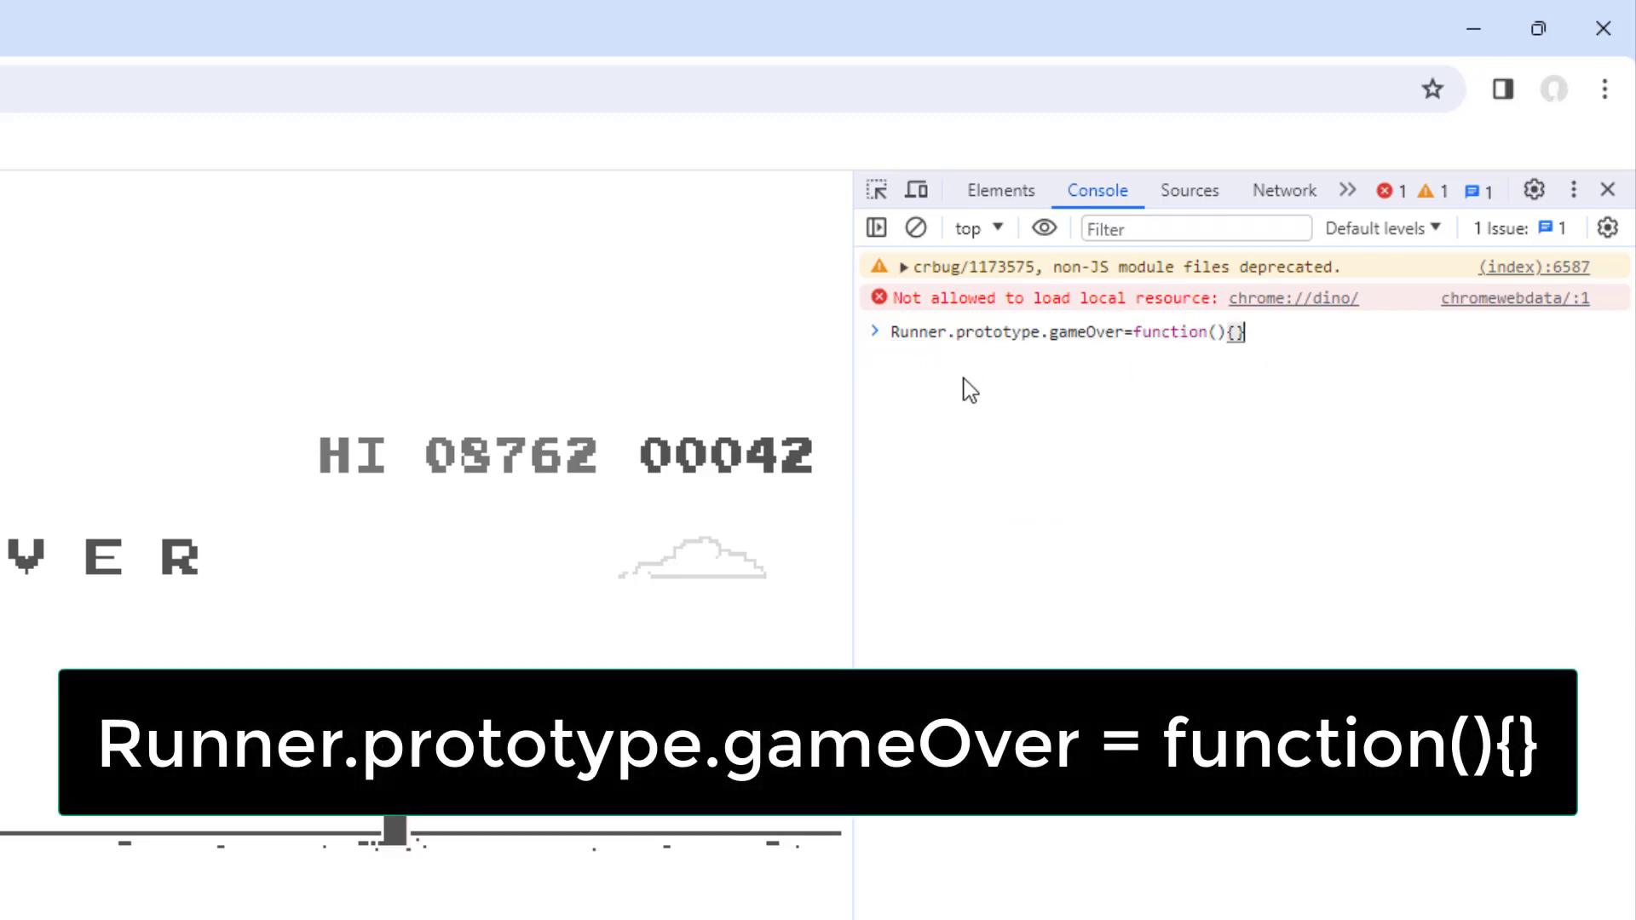
key(Return)
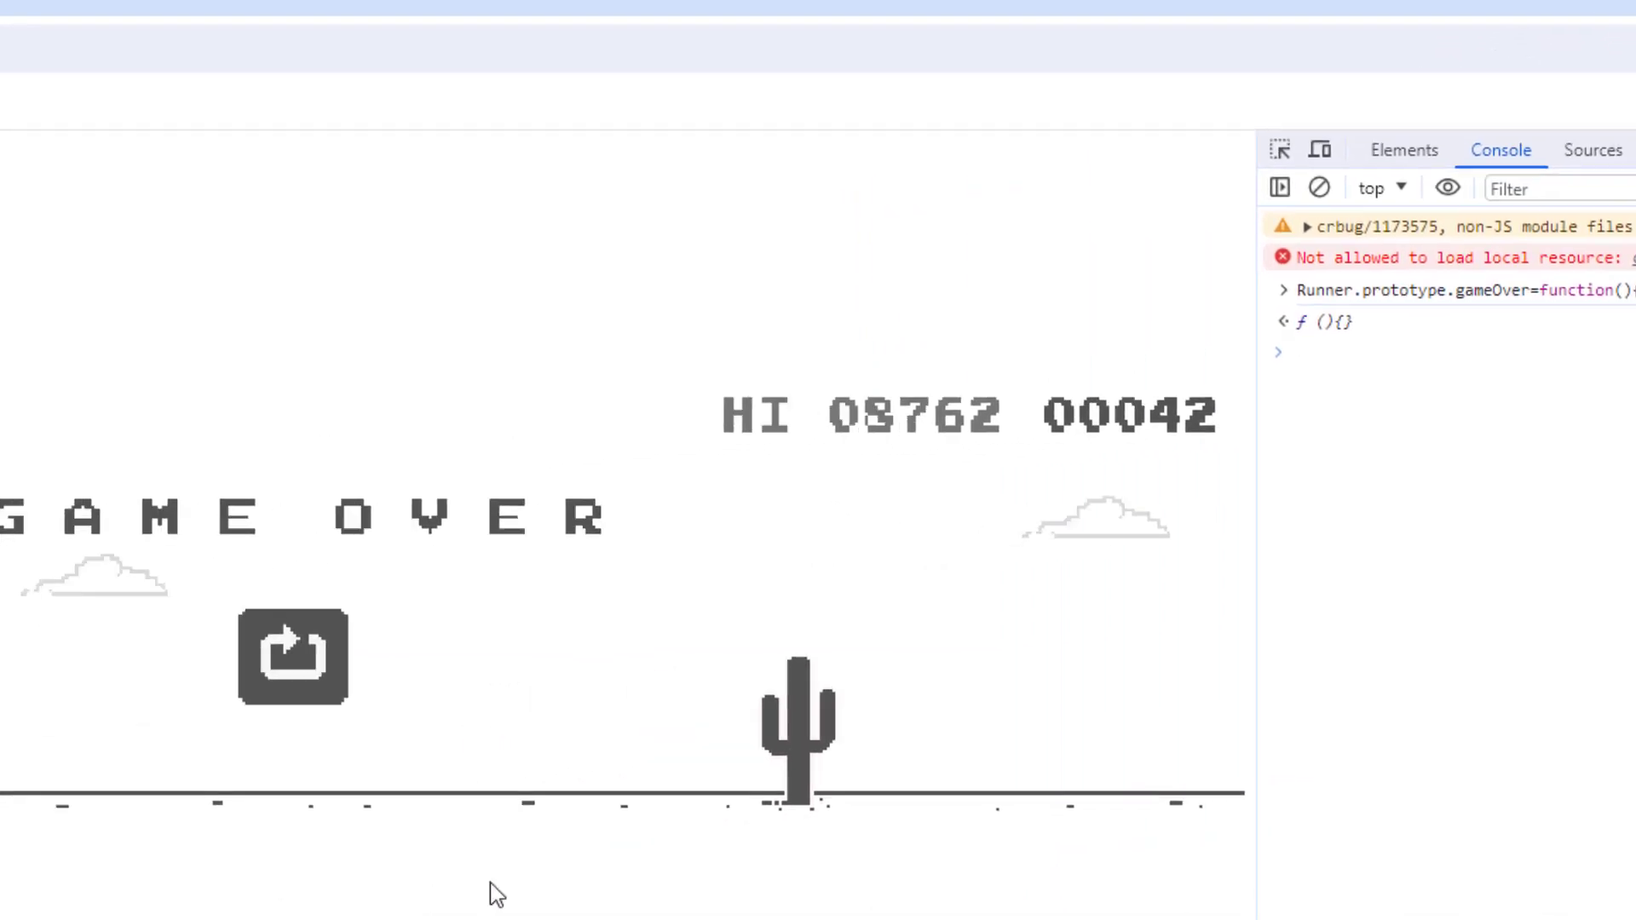
Step: Restart the dino game and jump, letting it run through cacti endlessly, then return to the Console
click(993, 595)
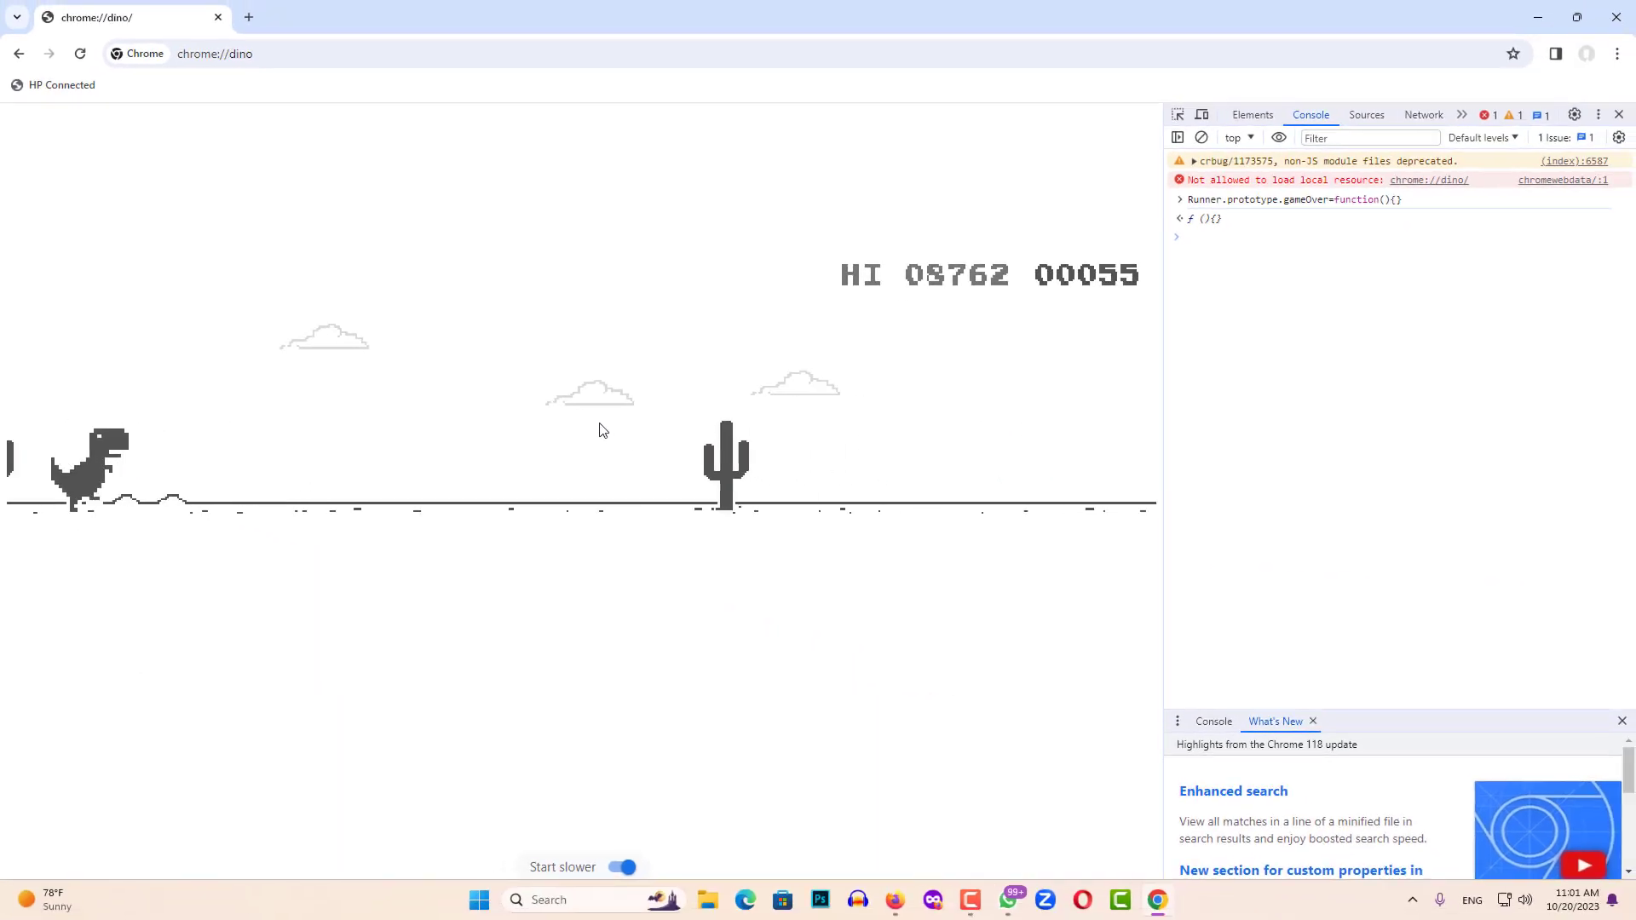
key(space)
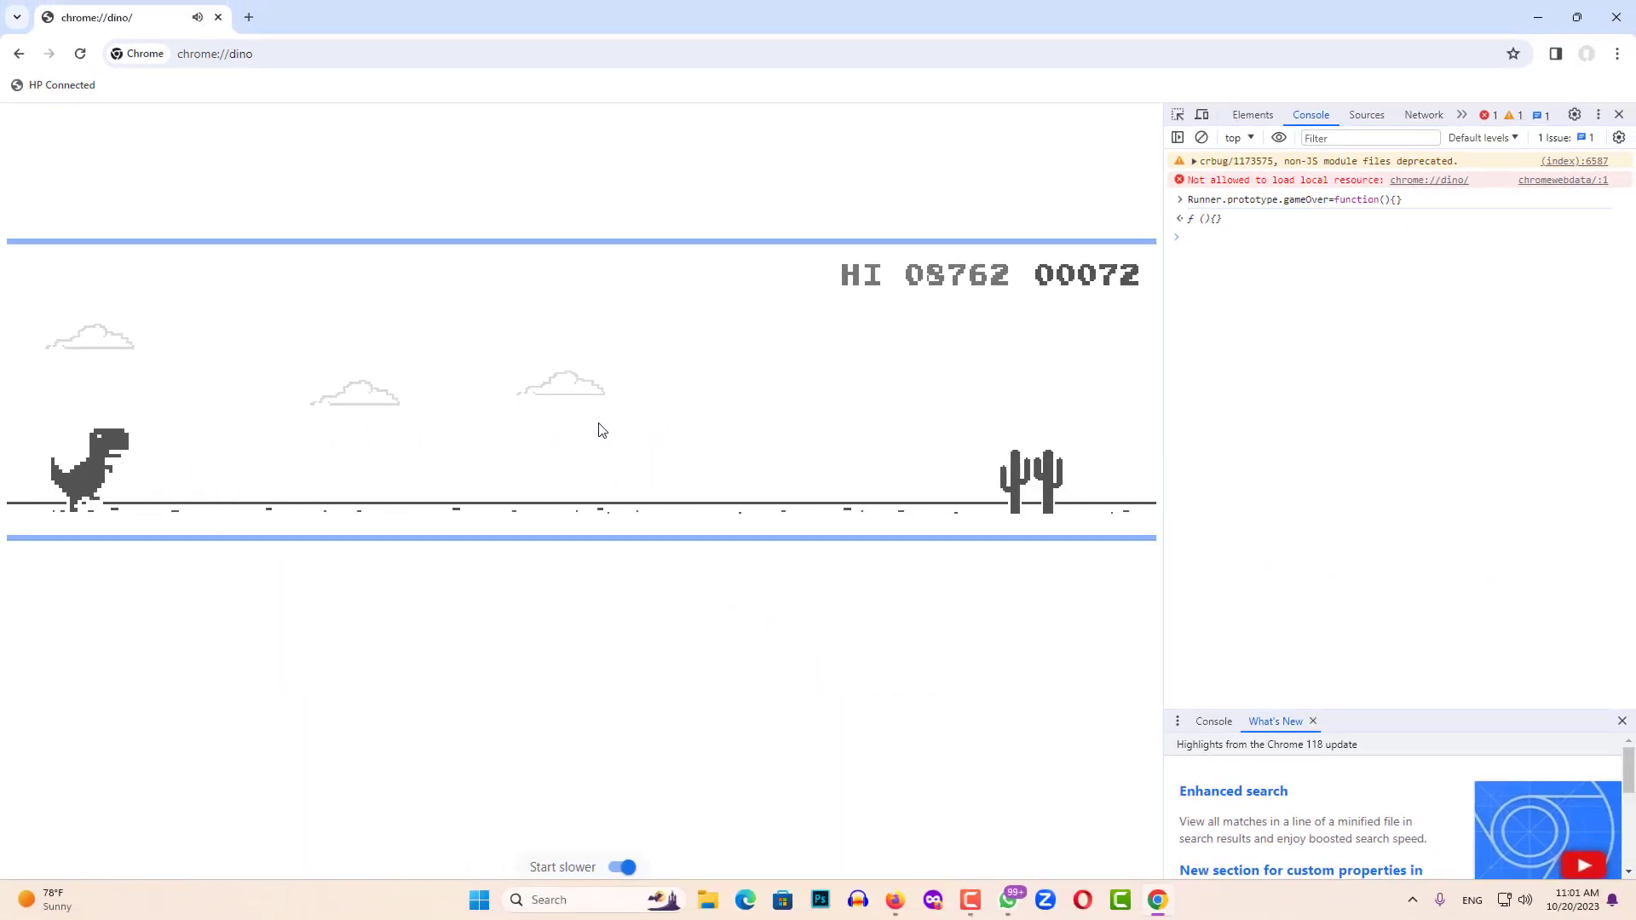
click(1213, 246)
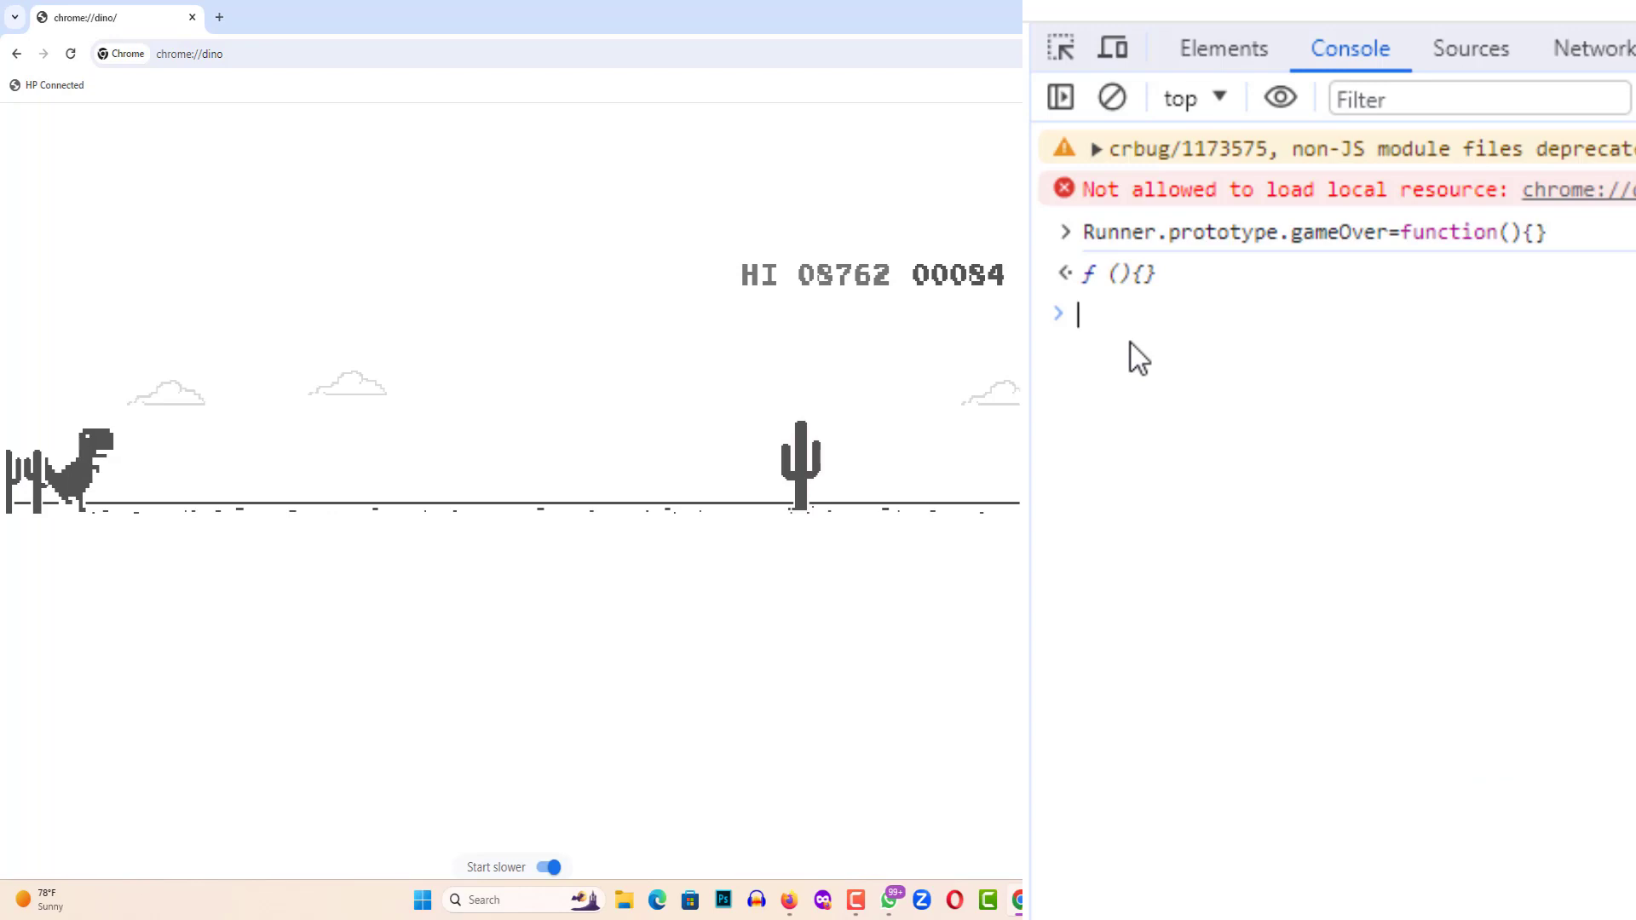
Step: Change the earlier setSpeed(6000) command to Runner.instance_.setSpeed(5000) and run it
text(R)
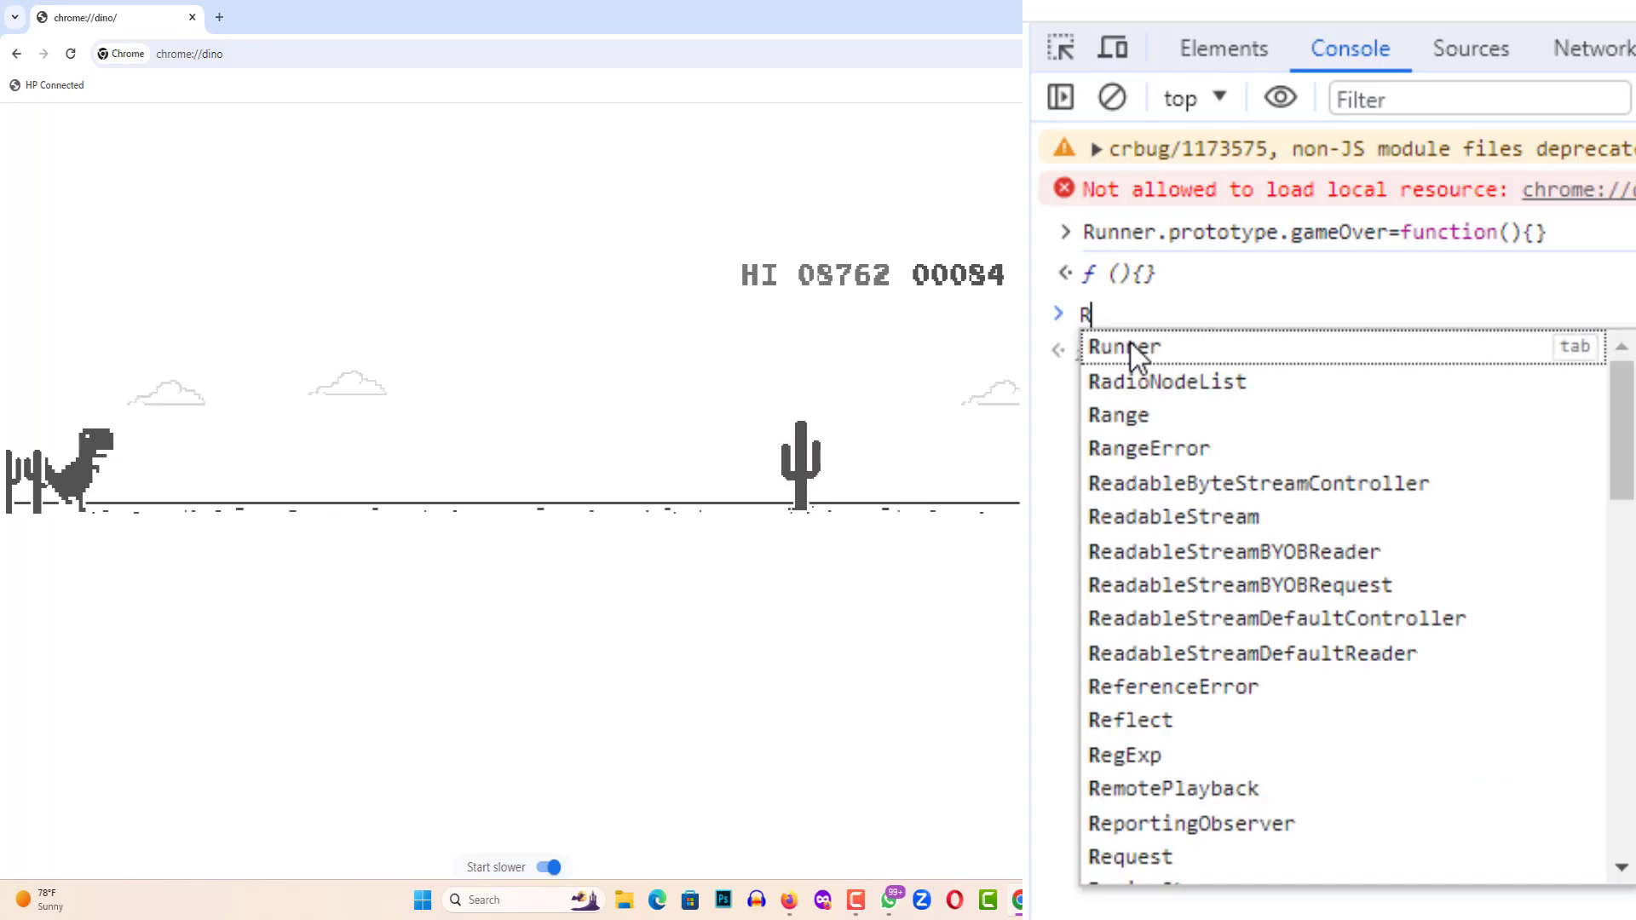
text(un)
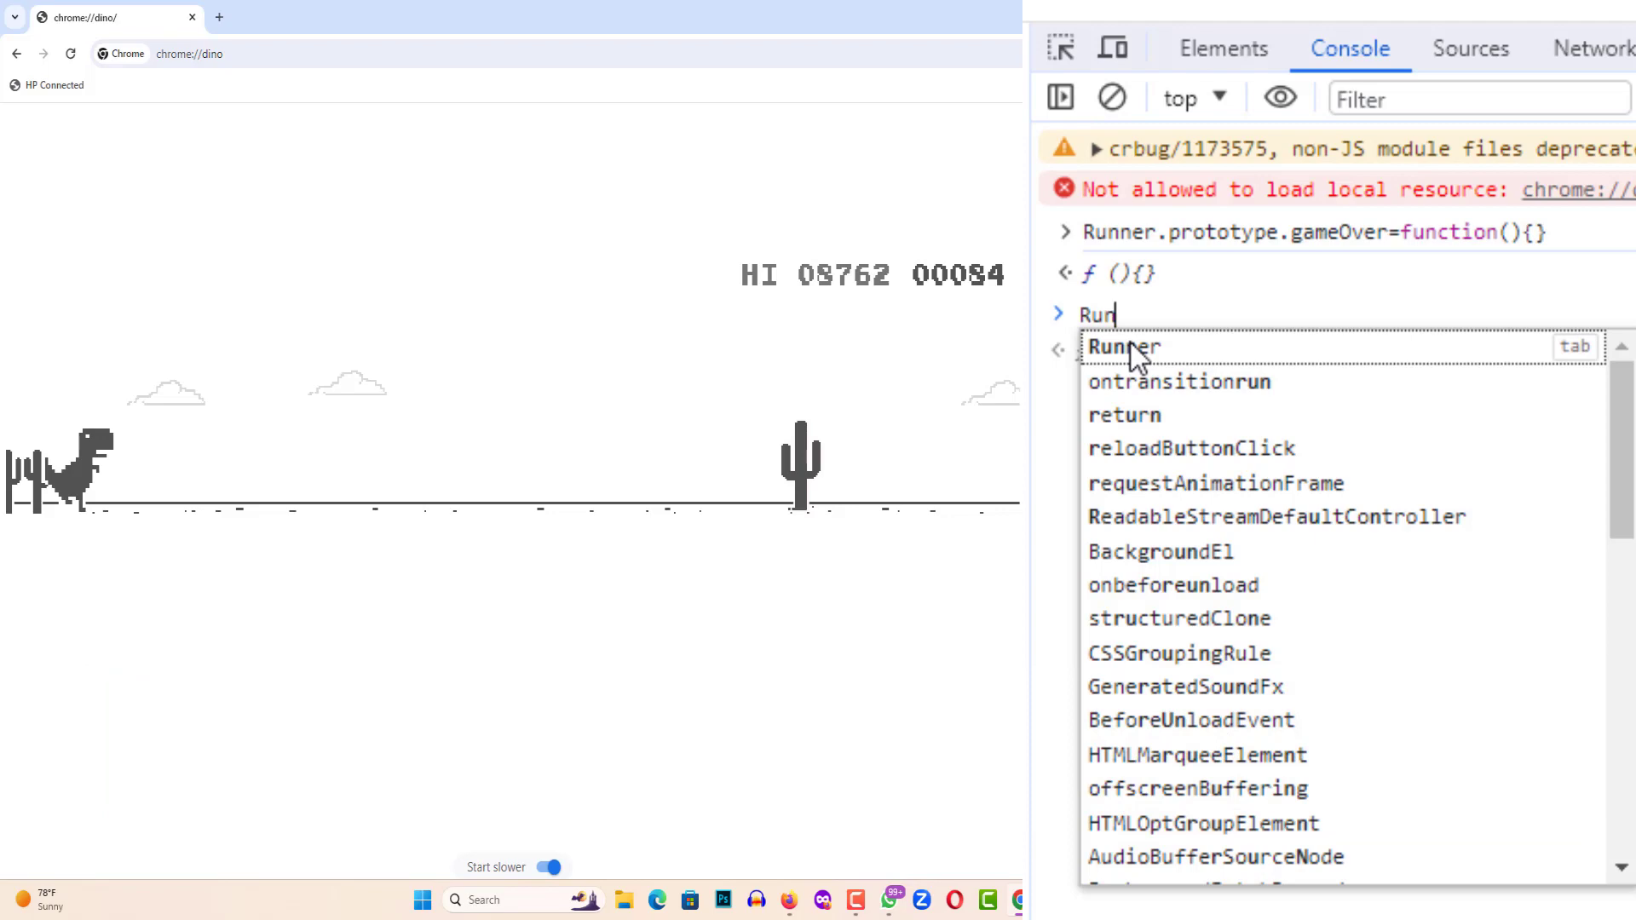
text(ne)
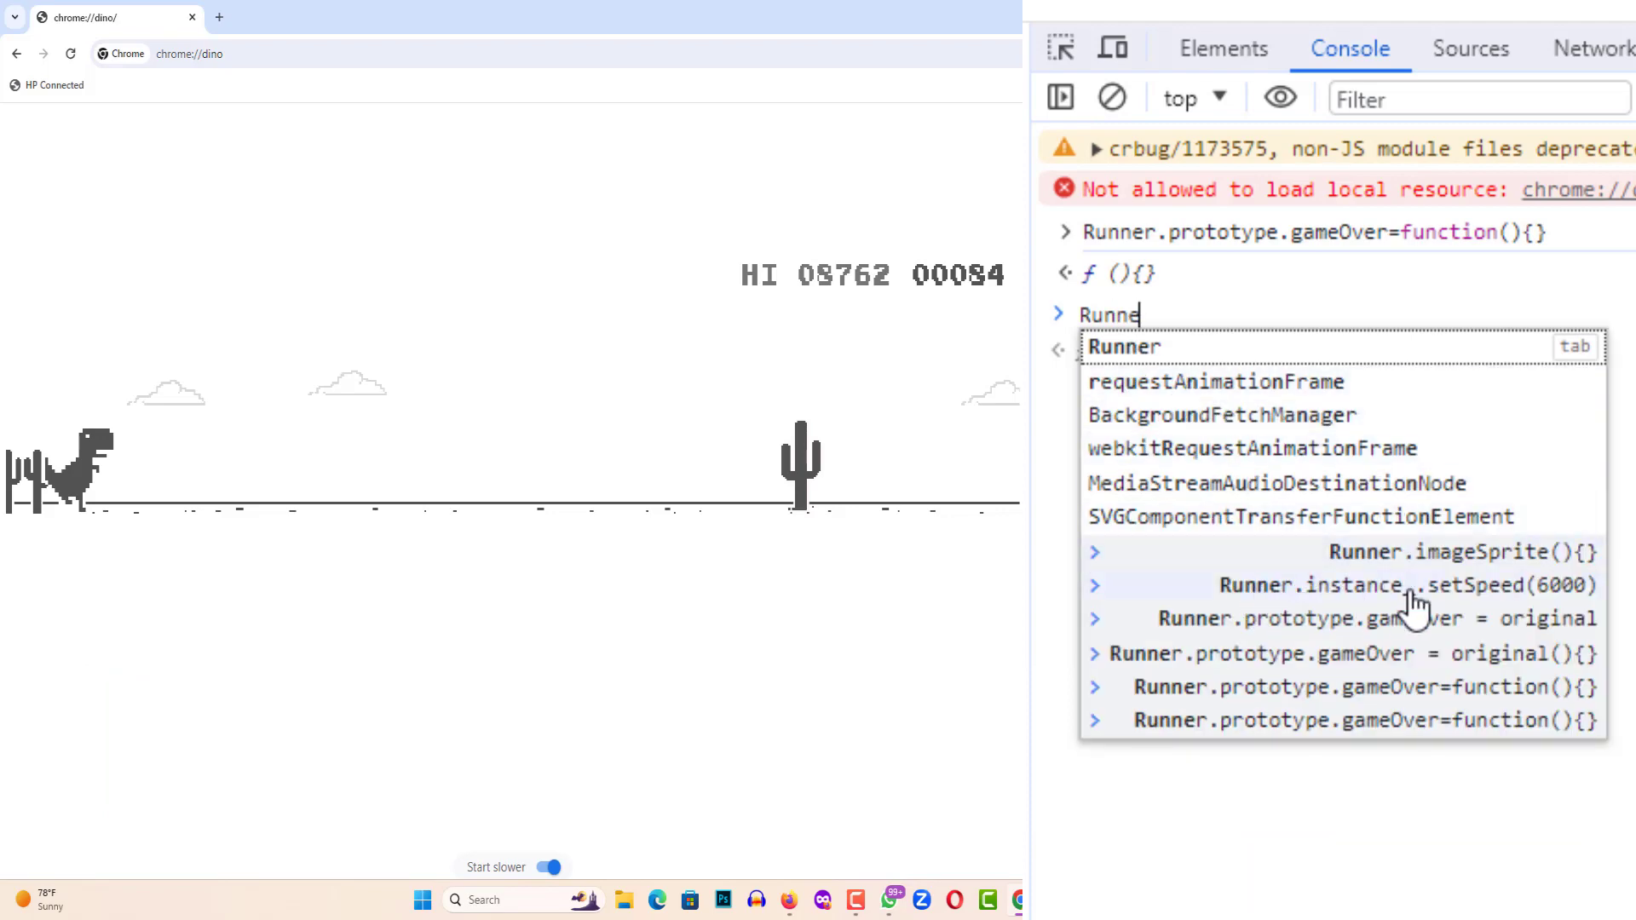
click(1439, 593)
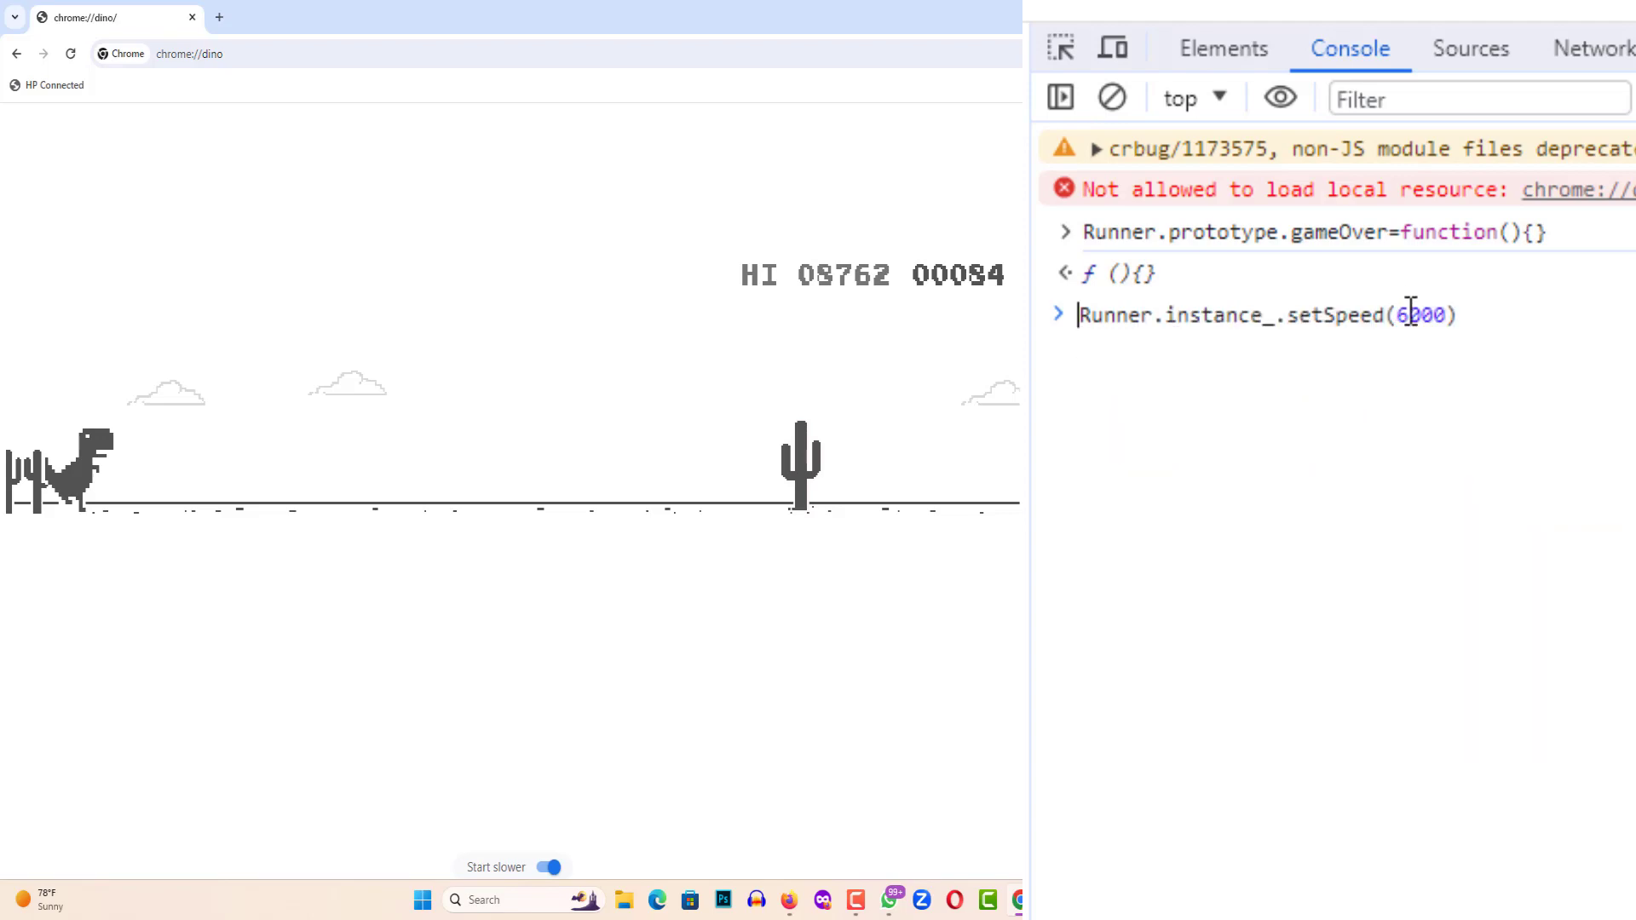
shift+click(1446, 317)
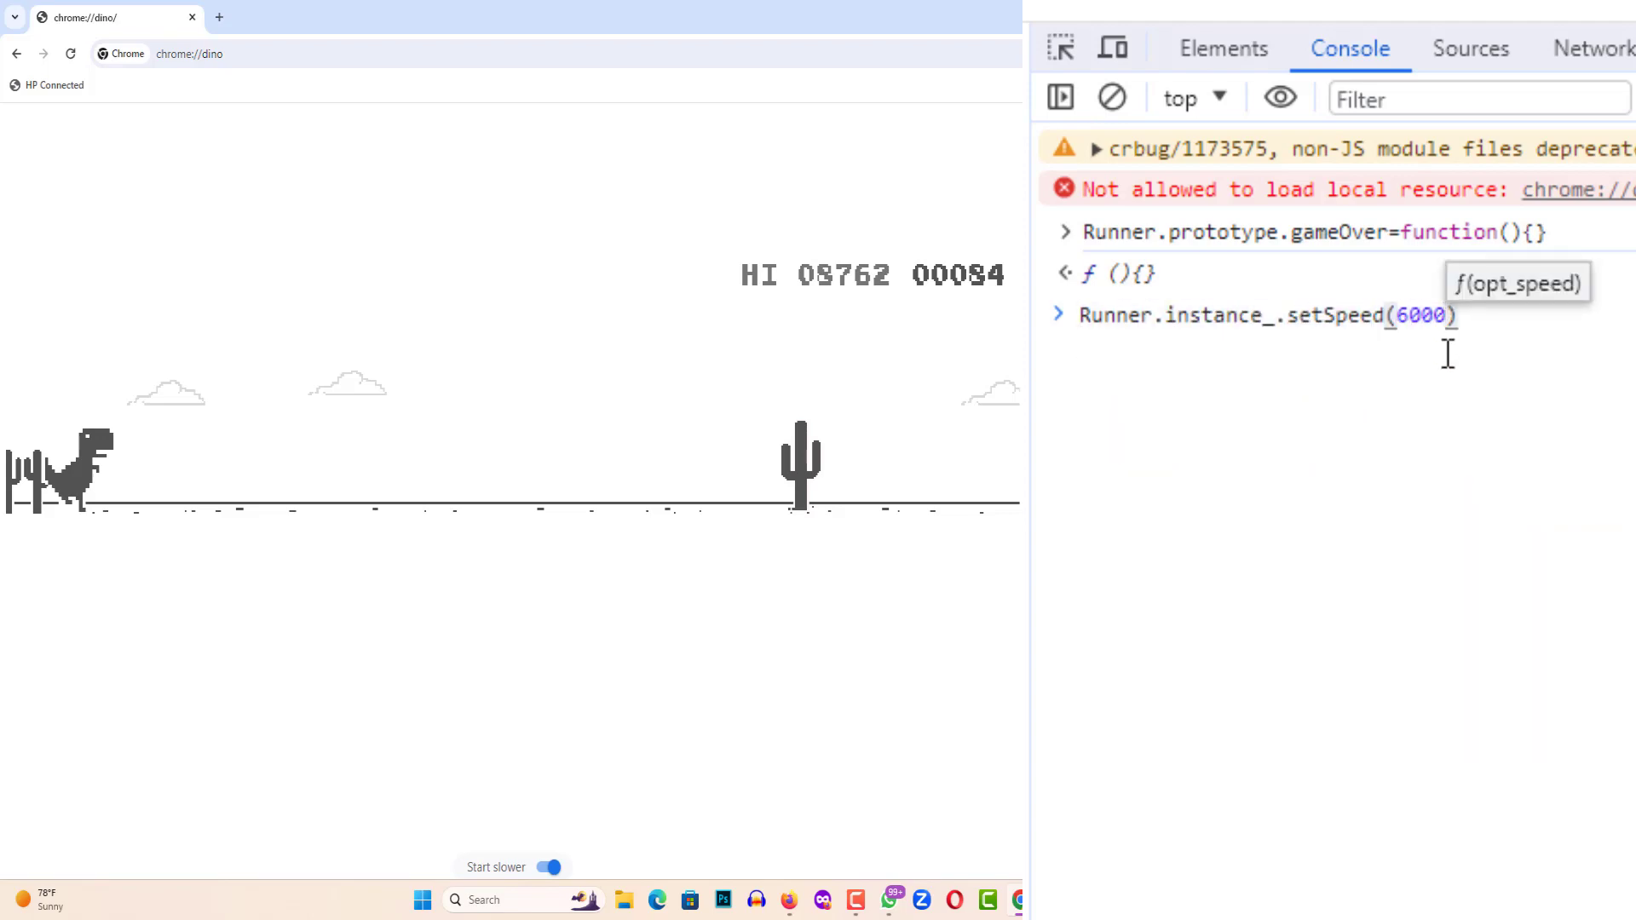
key(BackSpace)
key(BackSpace)
key(BackSpace)
key(BackSpace)
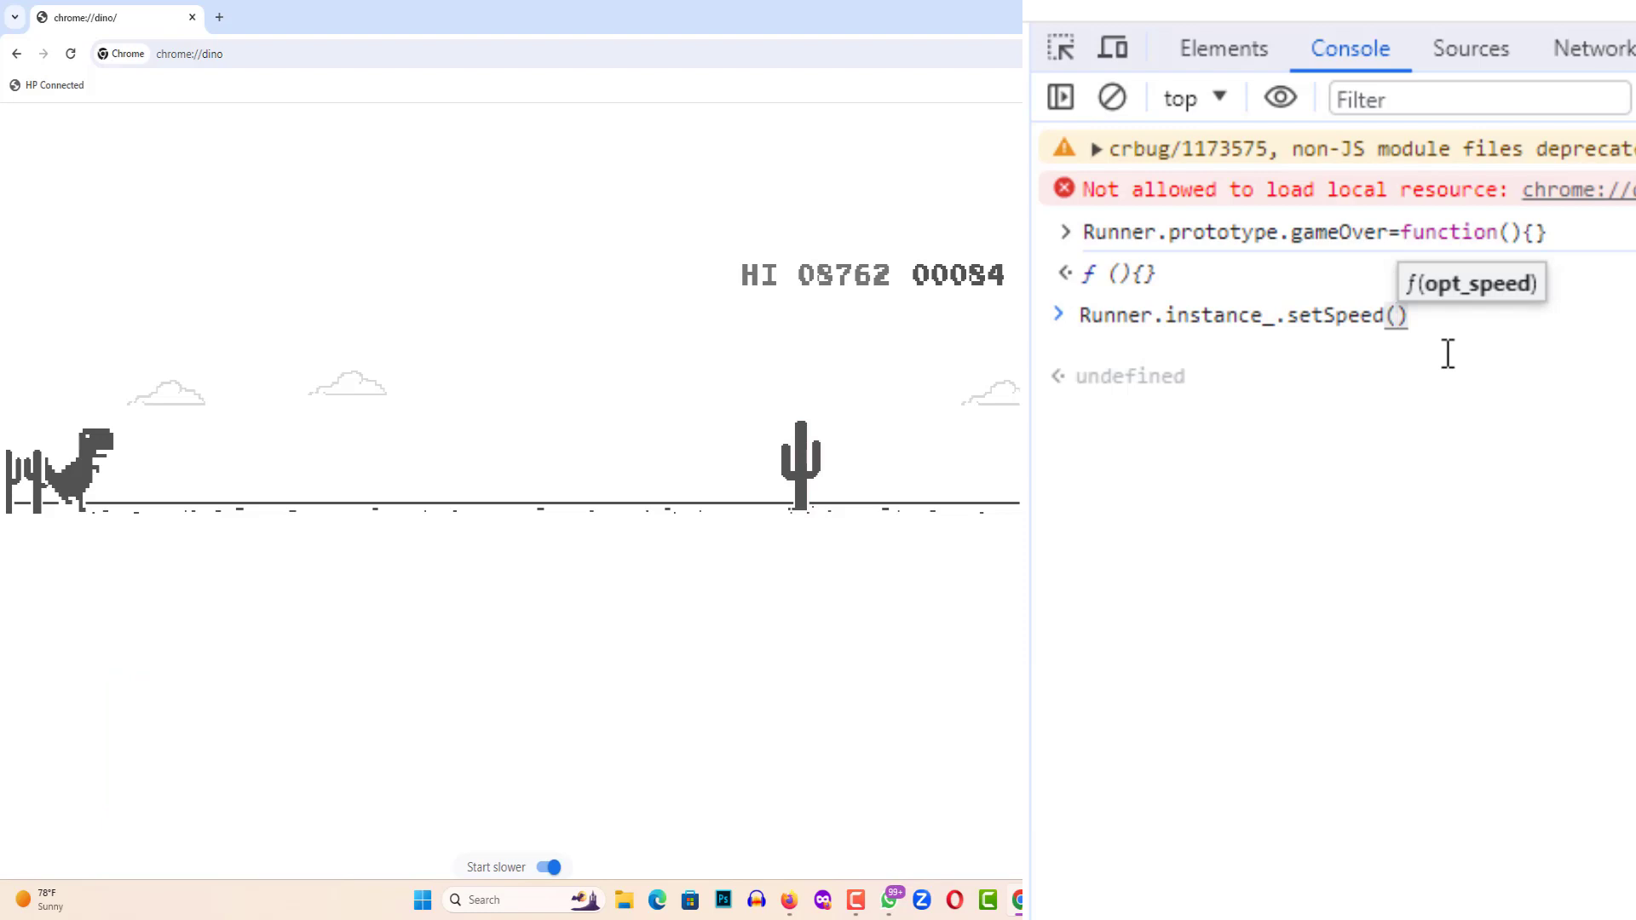
text(5000)
key(Return)
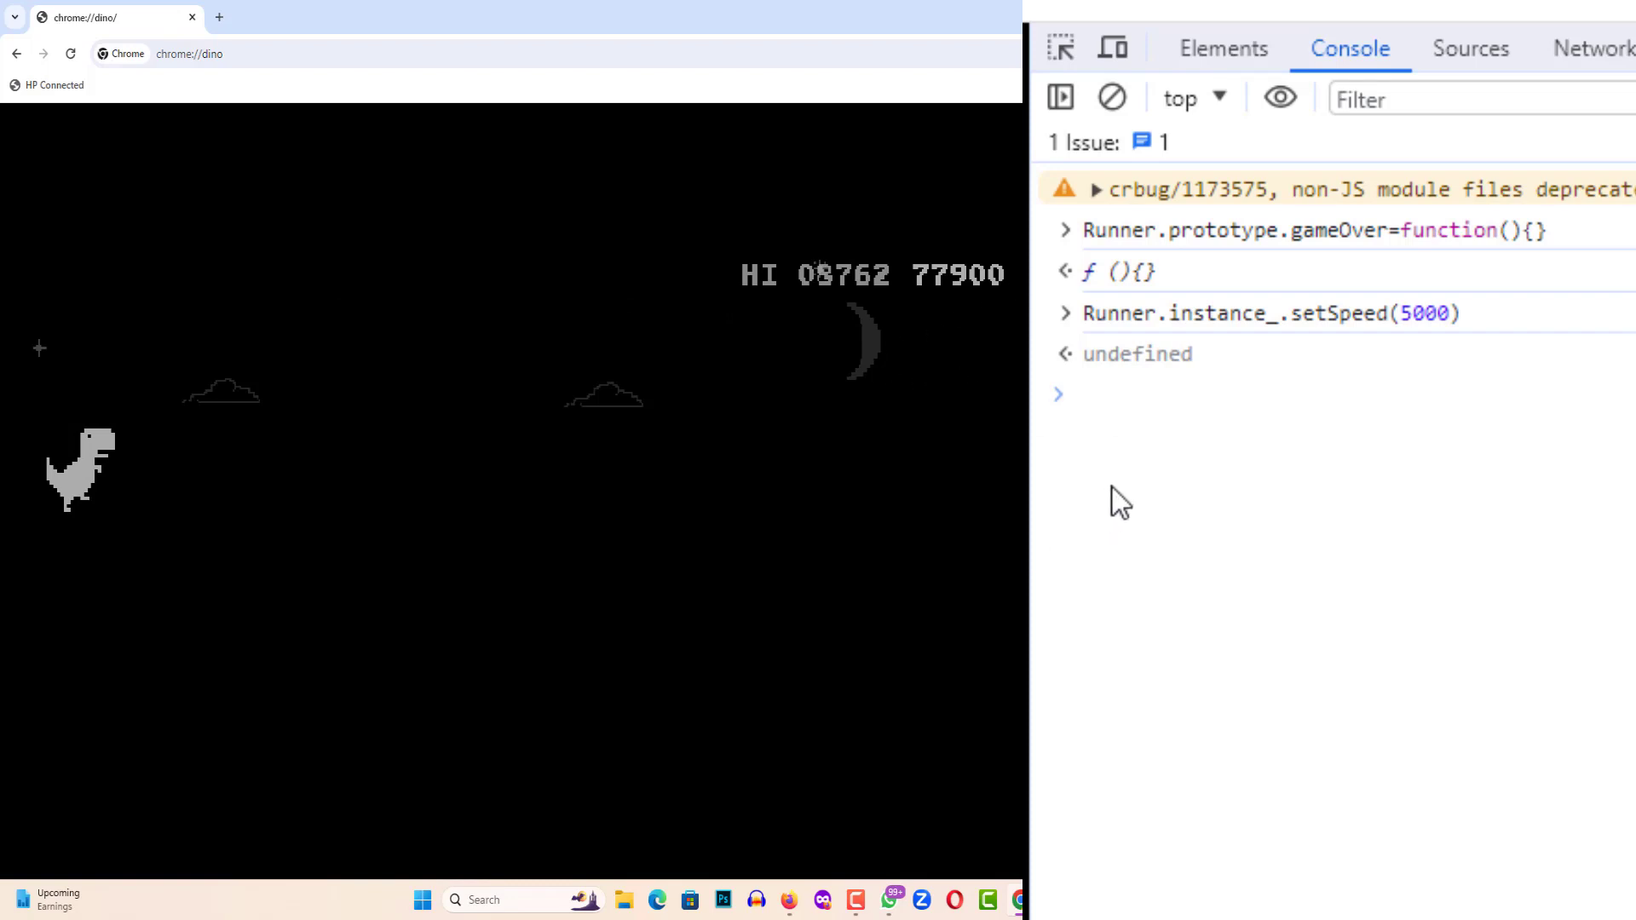
Step: Run Runner.instance_.tRex.setJumpVelocity(10) and test the new jump with a couple of jumps
text(Runner.)
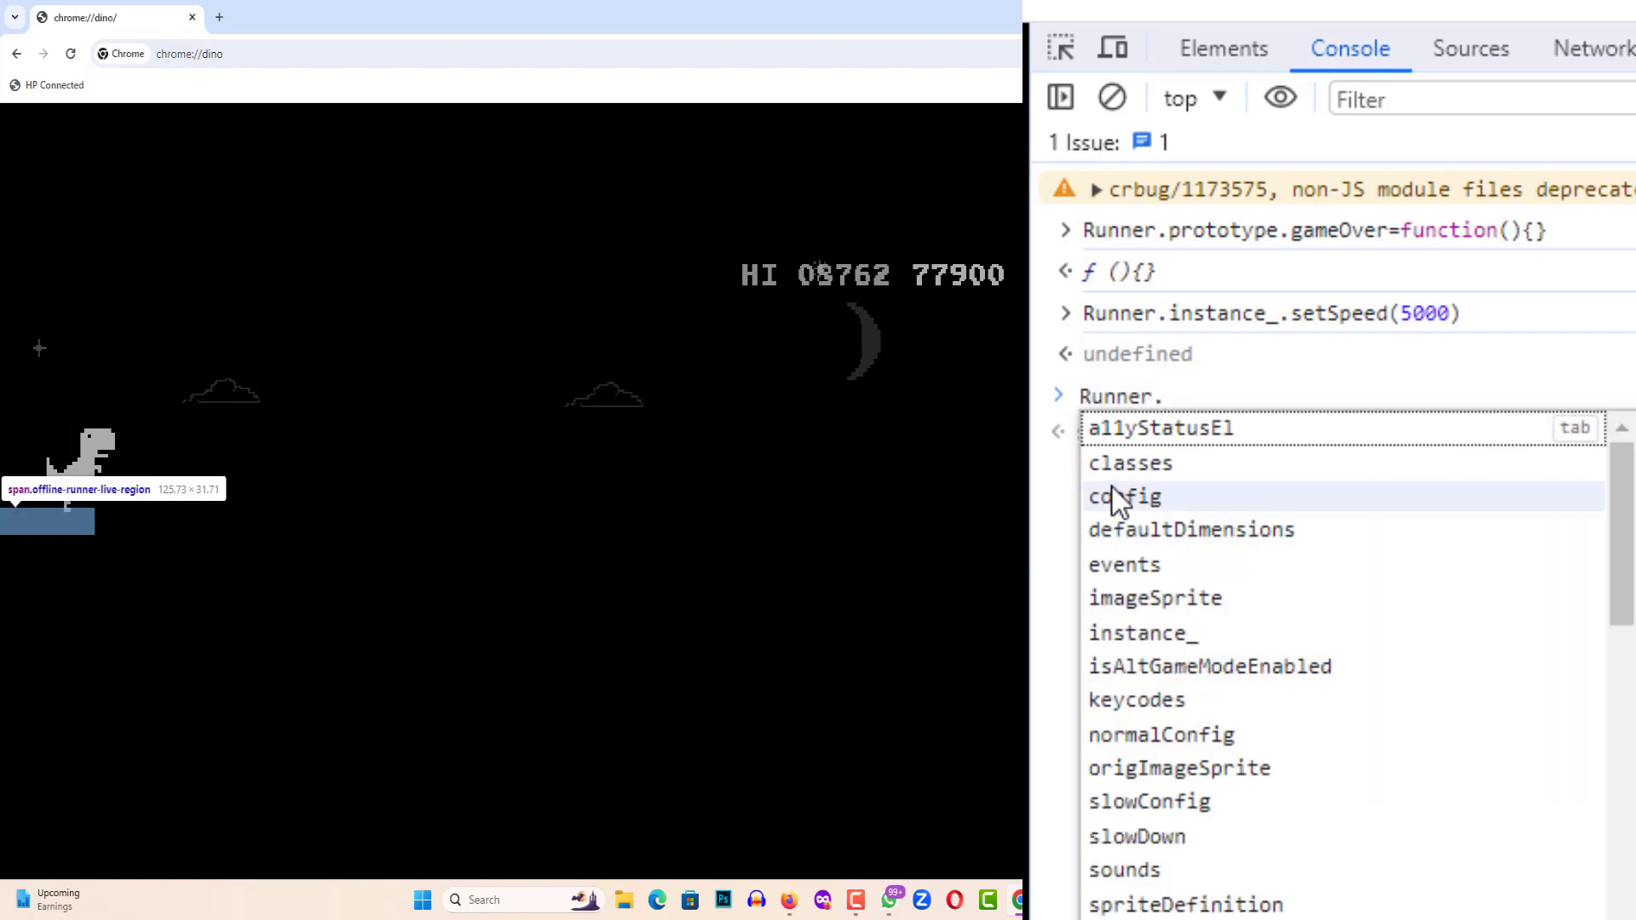
text(in)
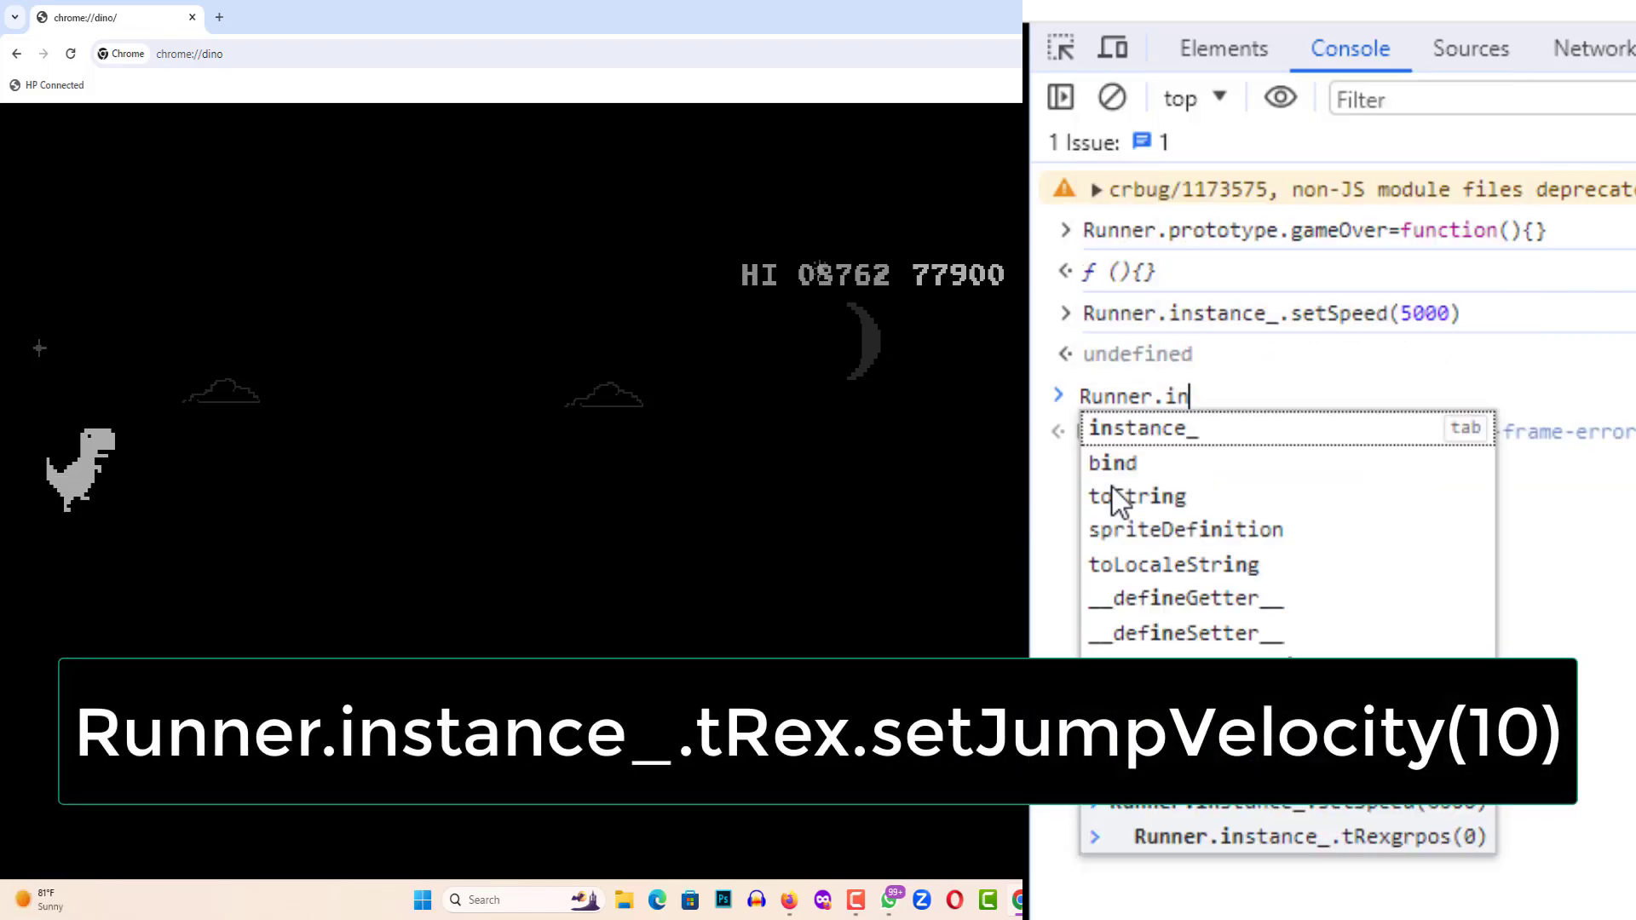
text(stance_.tRex.setJ)
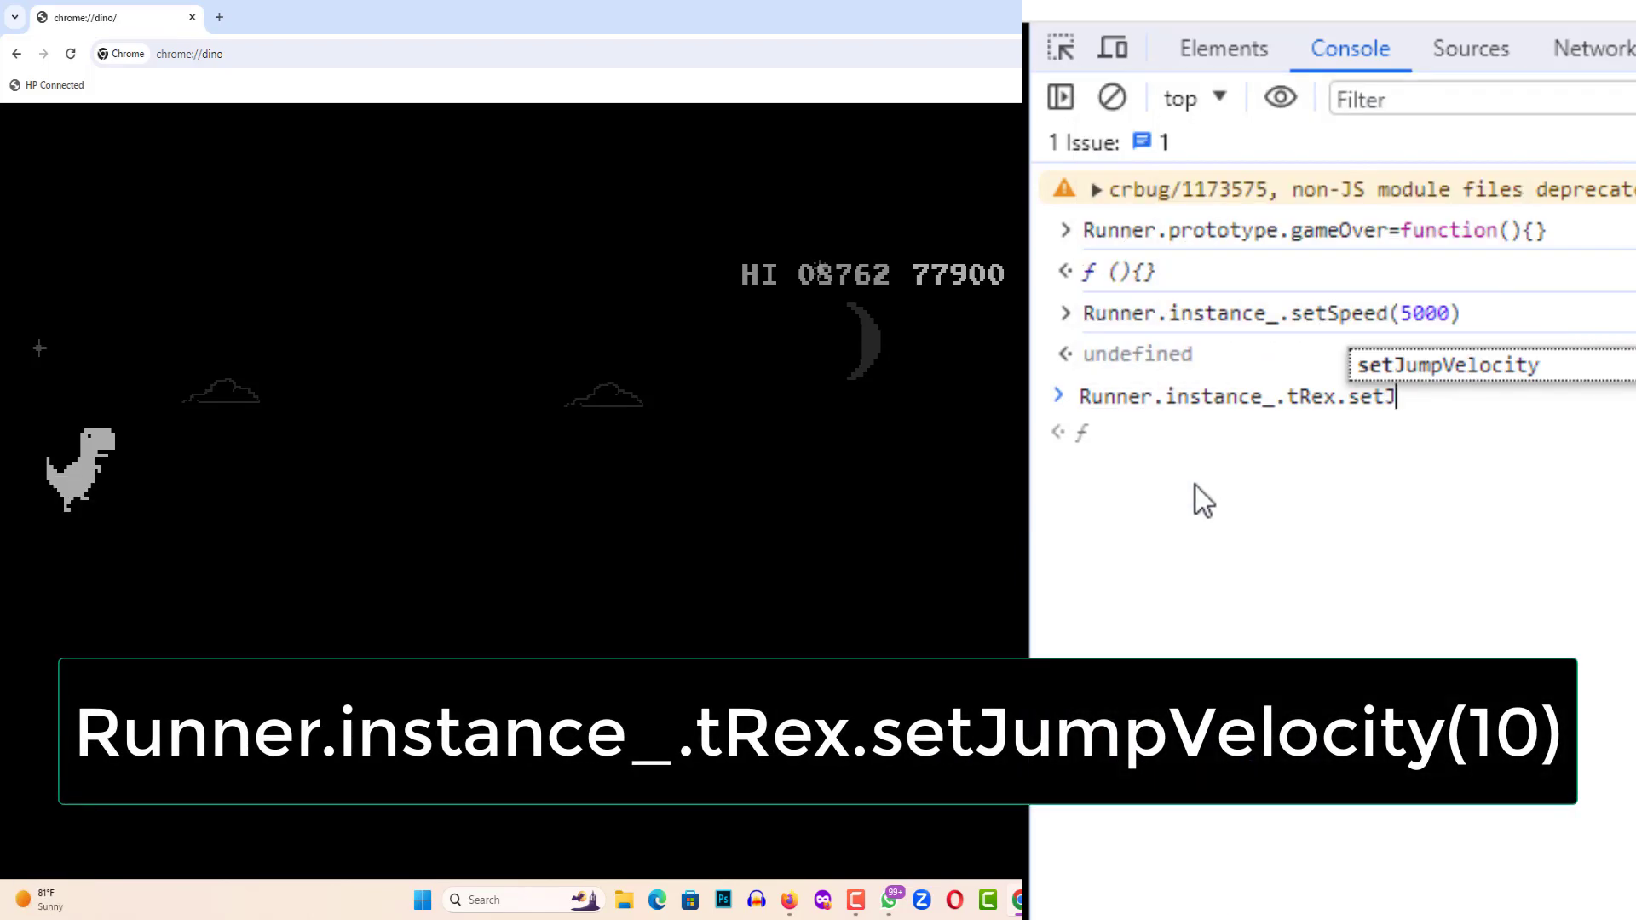
click(1458, 368)
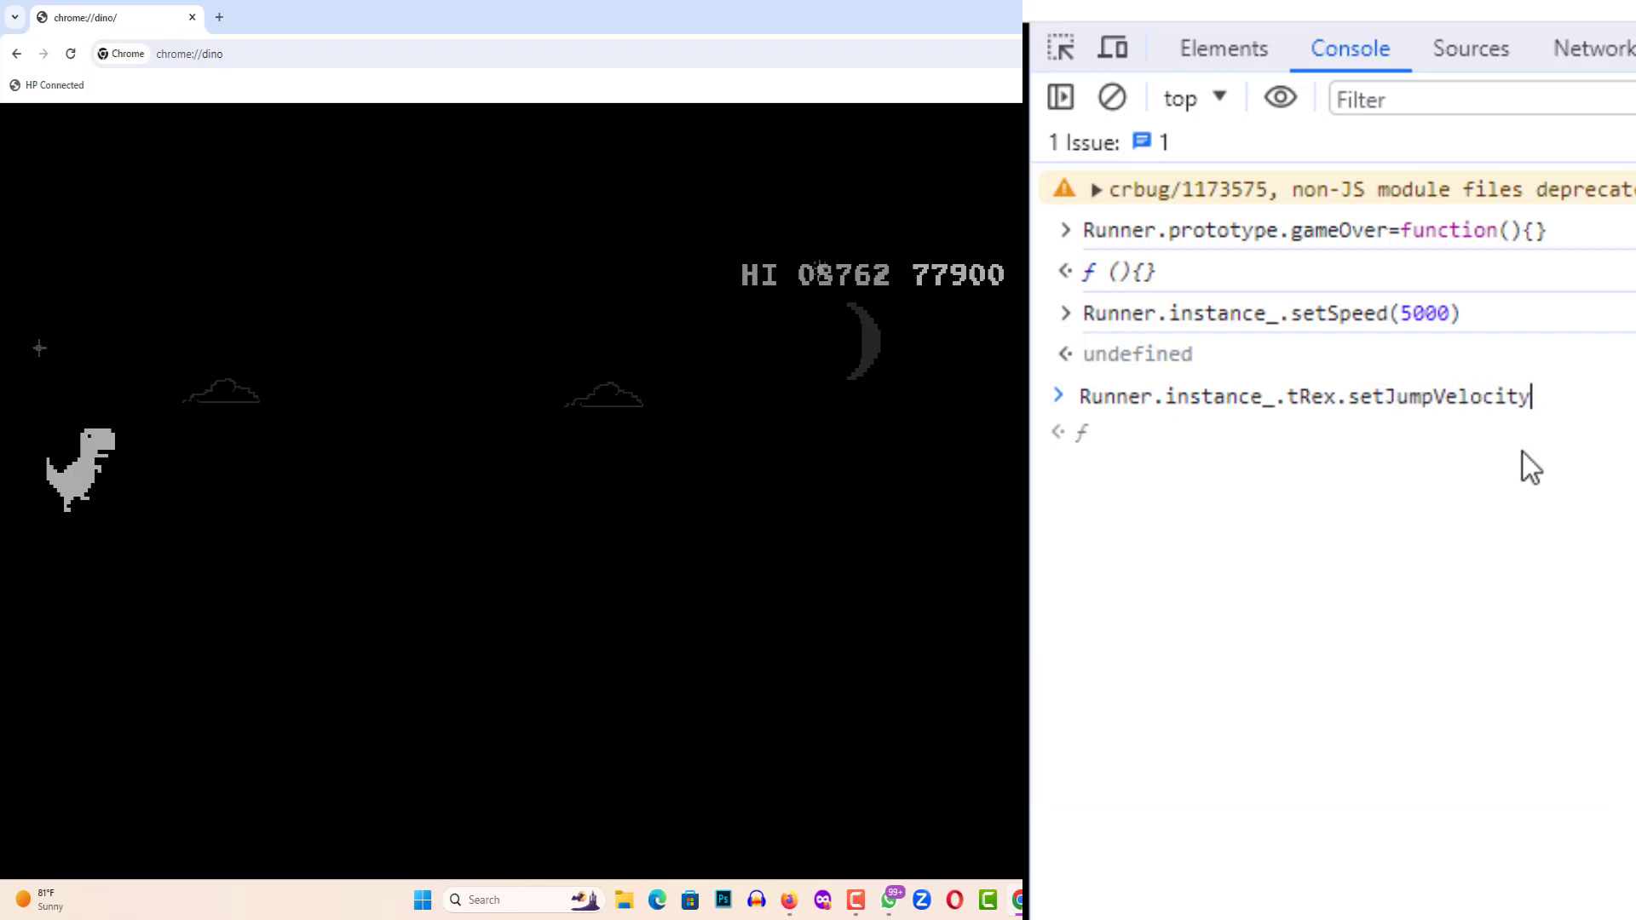
text(()
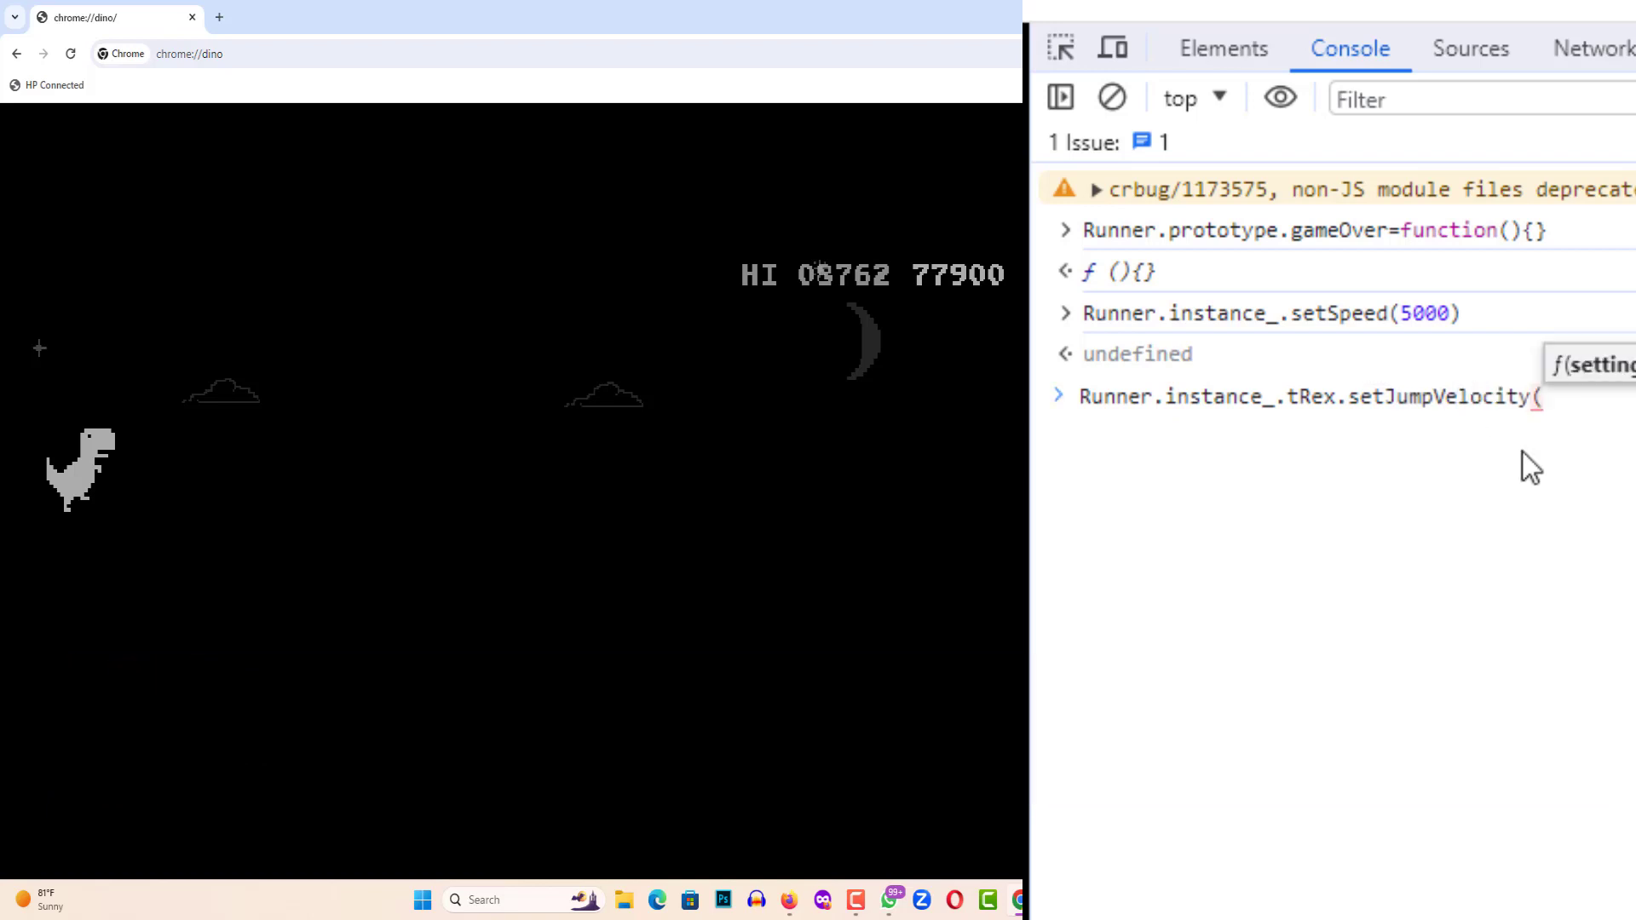
text(10)
key(Return)
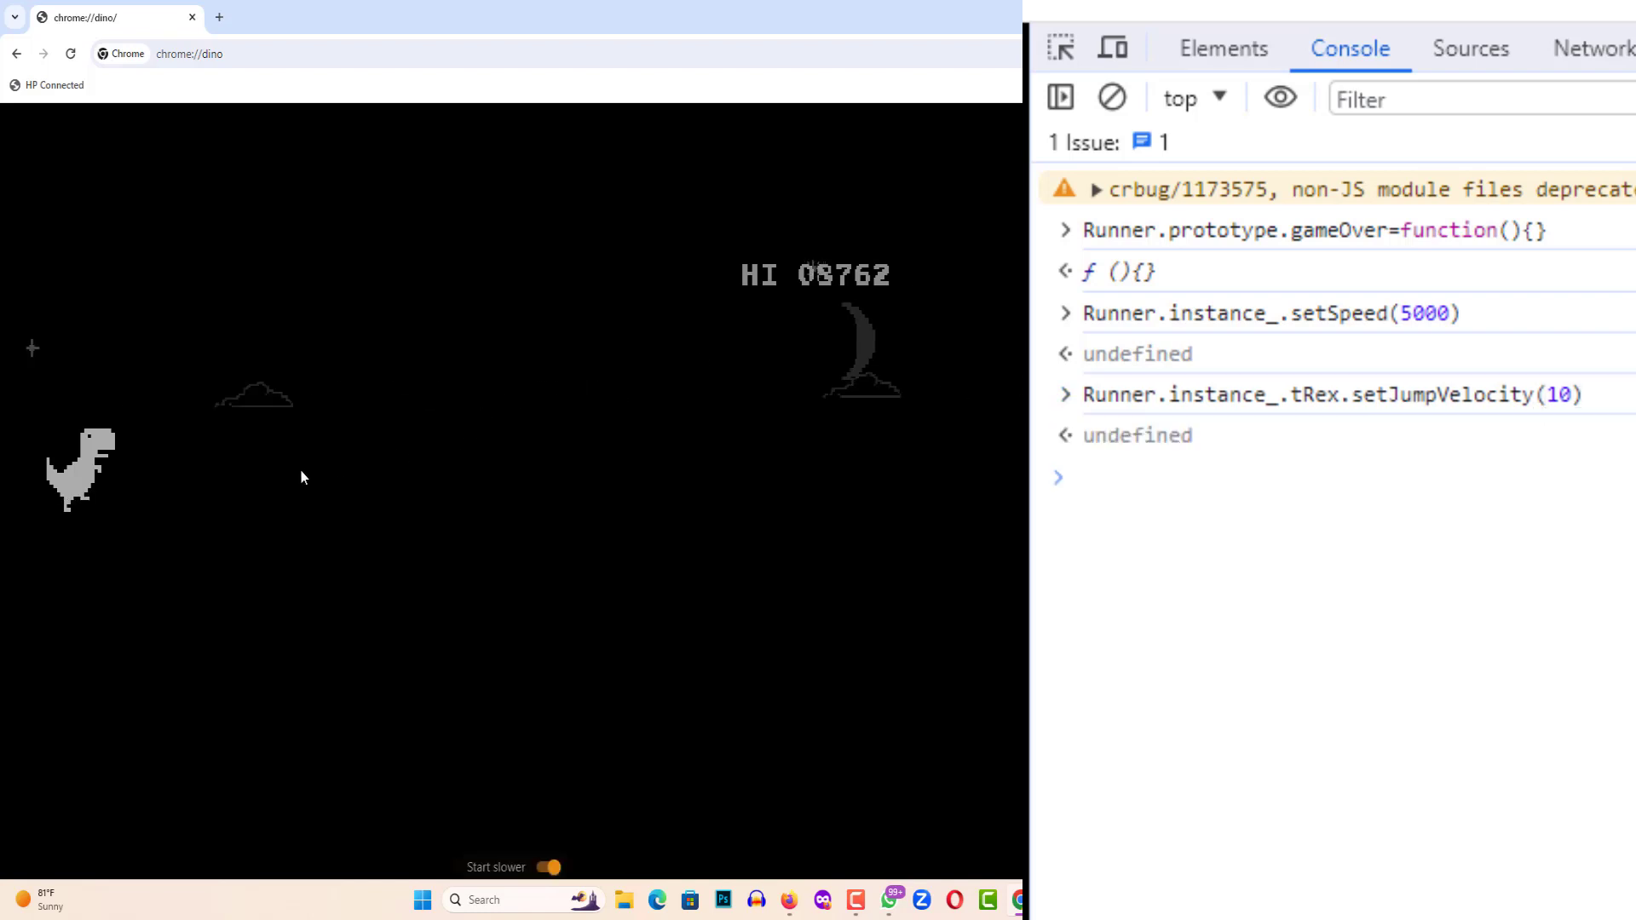
key(space)
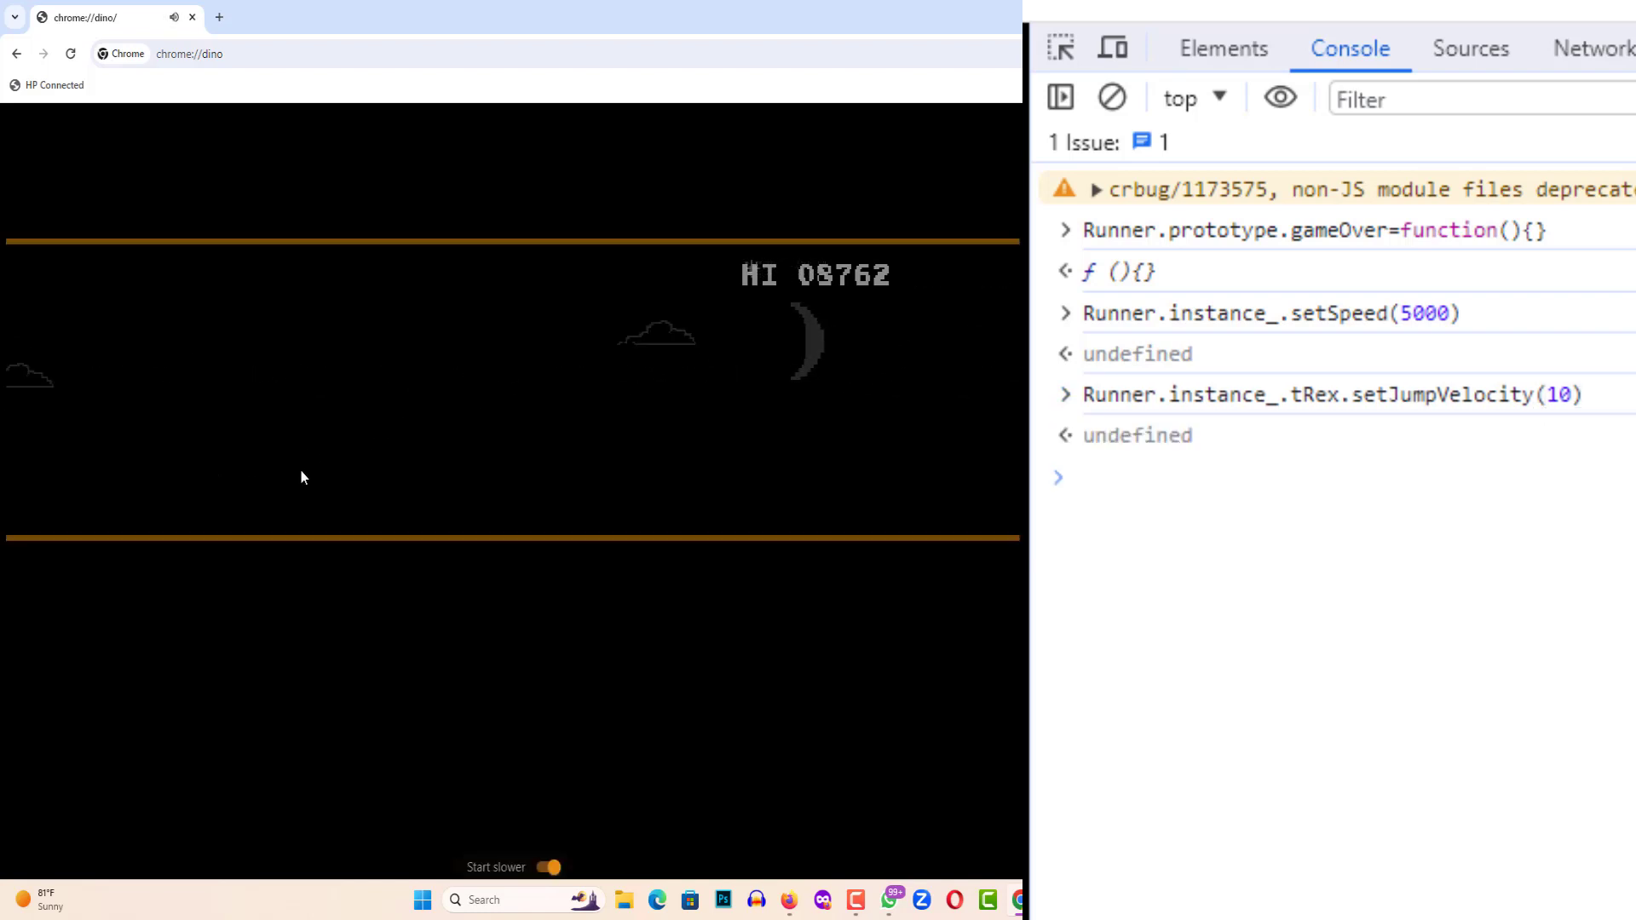
key(space)
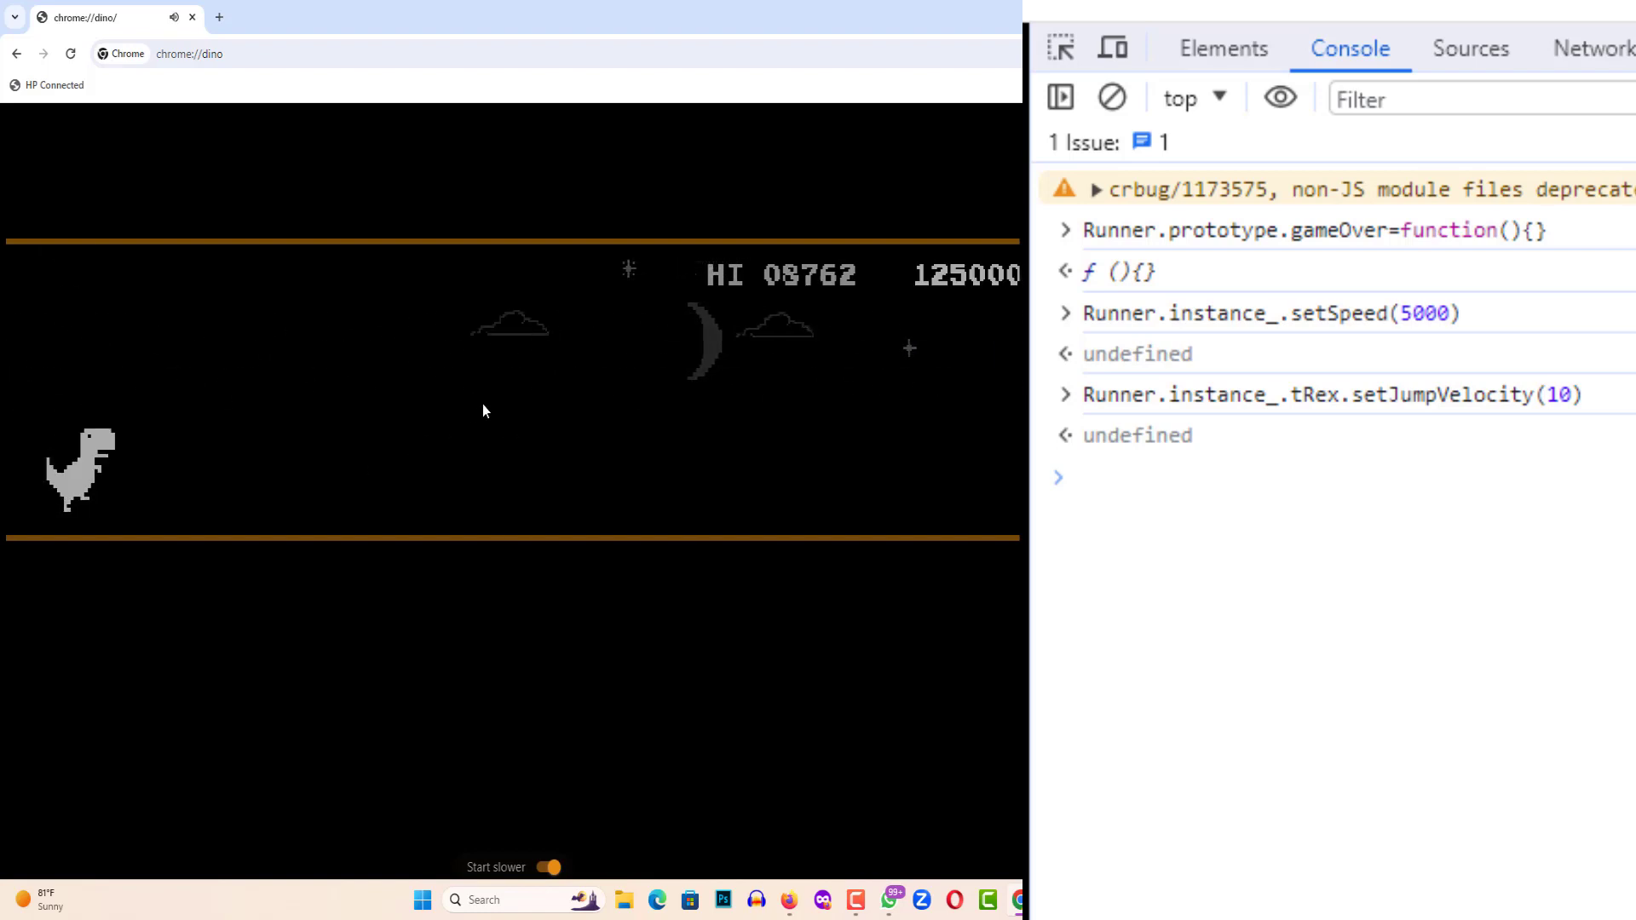
click(1120, 617)
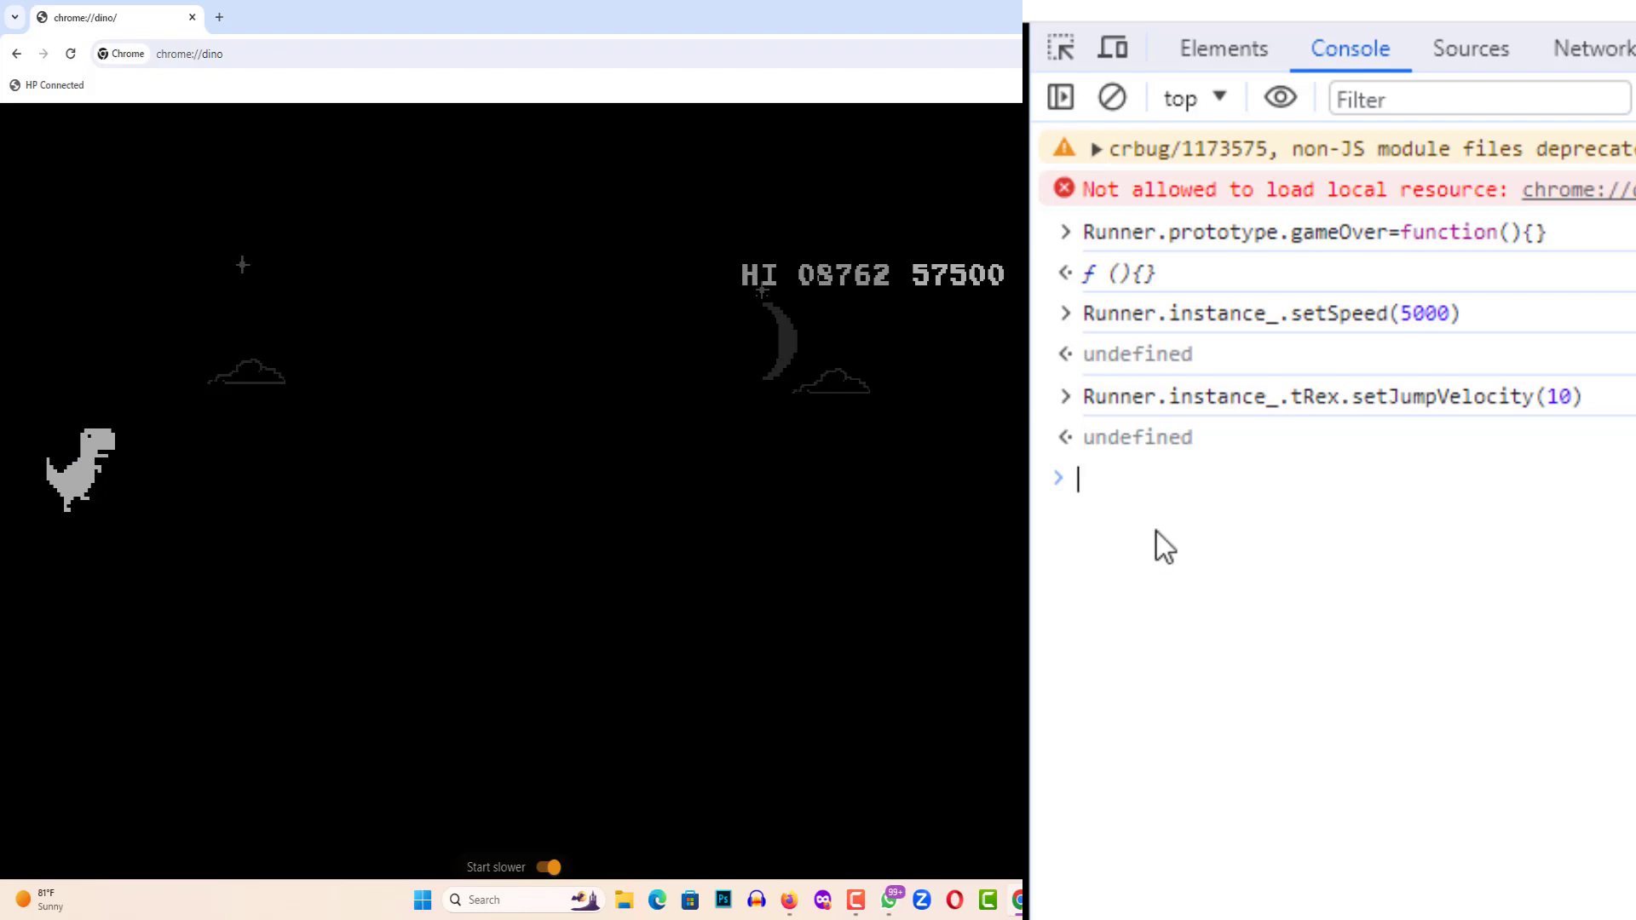
Step: Re-run setJumpVelocity(10) from the console history and restart the Dino game
text(Runner)
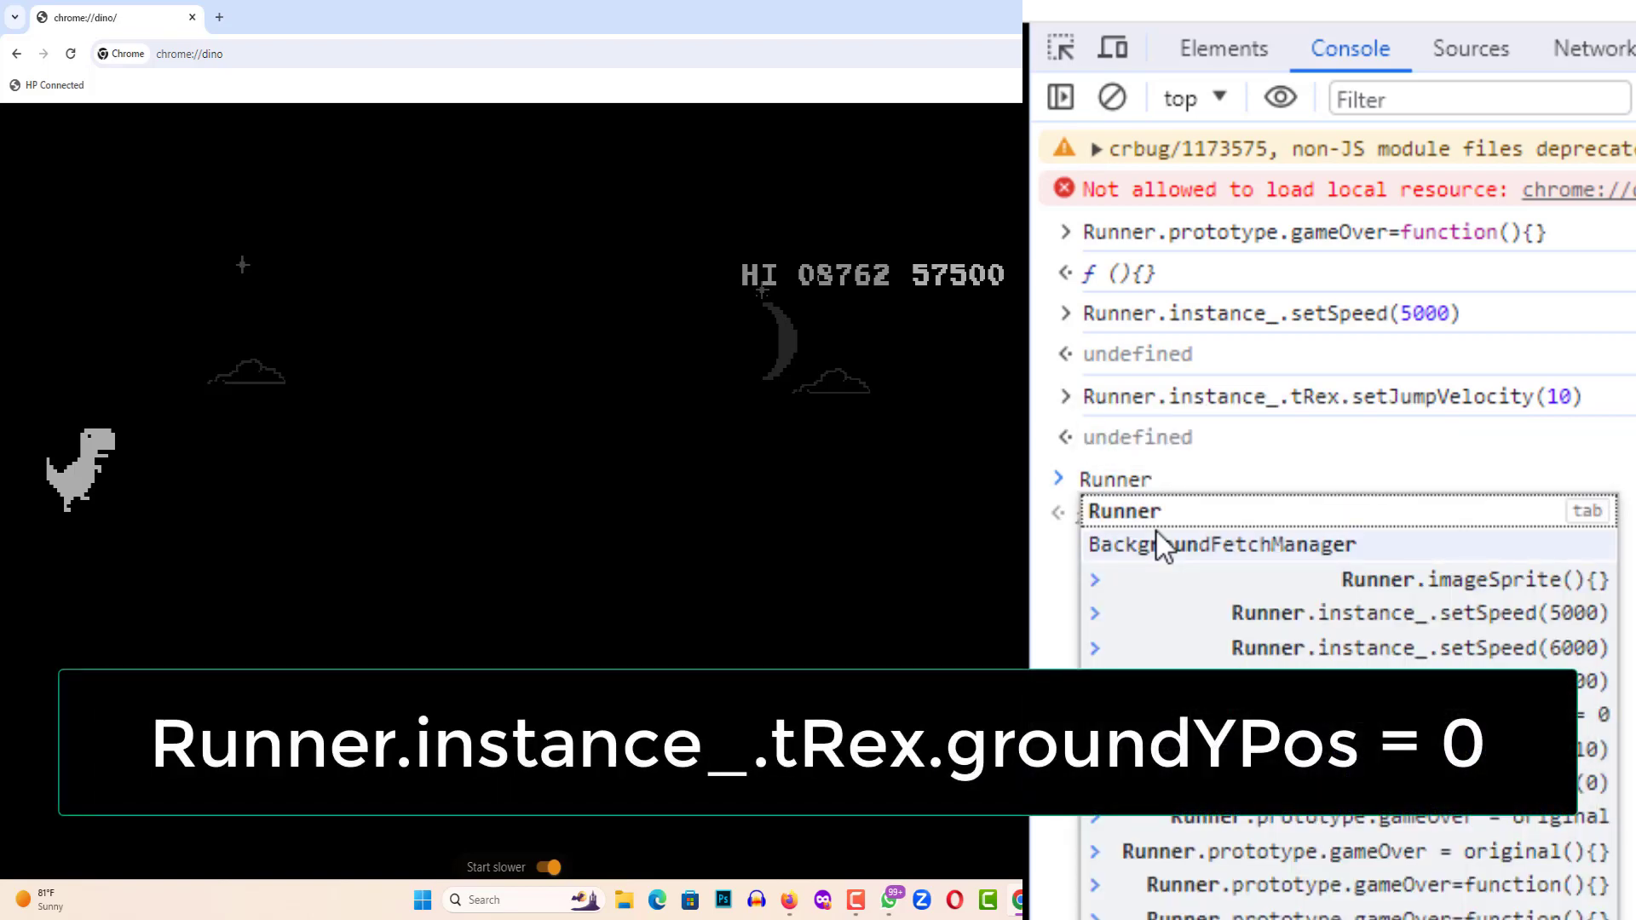
text(.in)
key(Up)
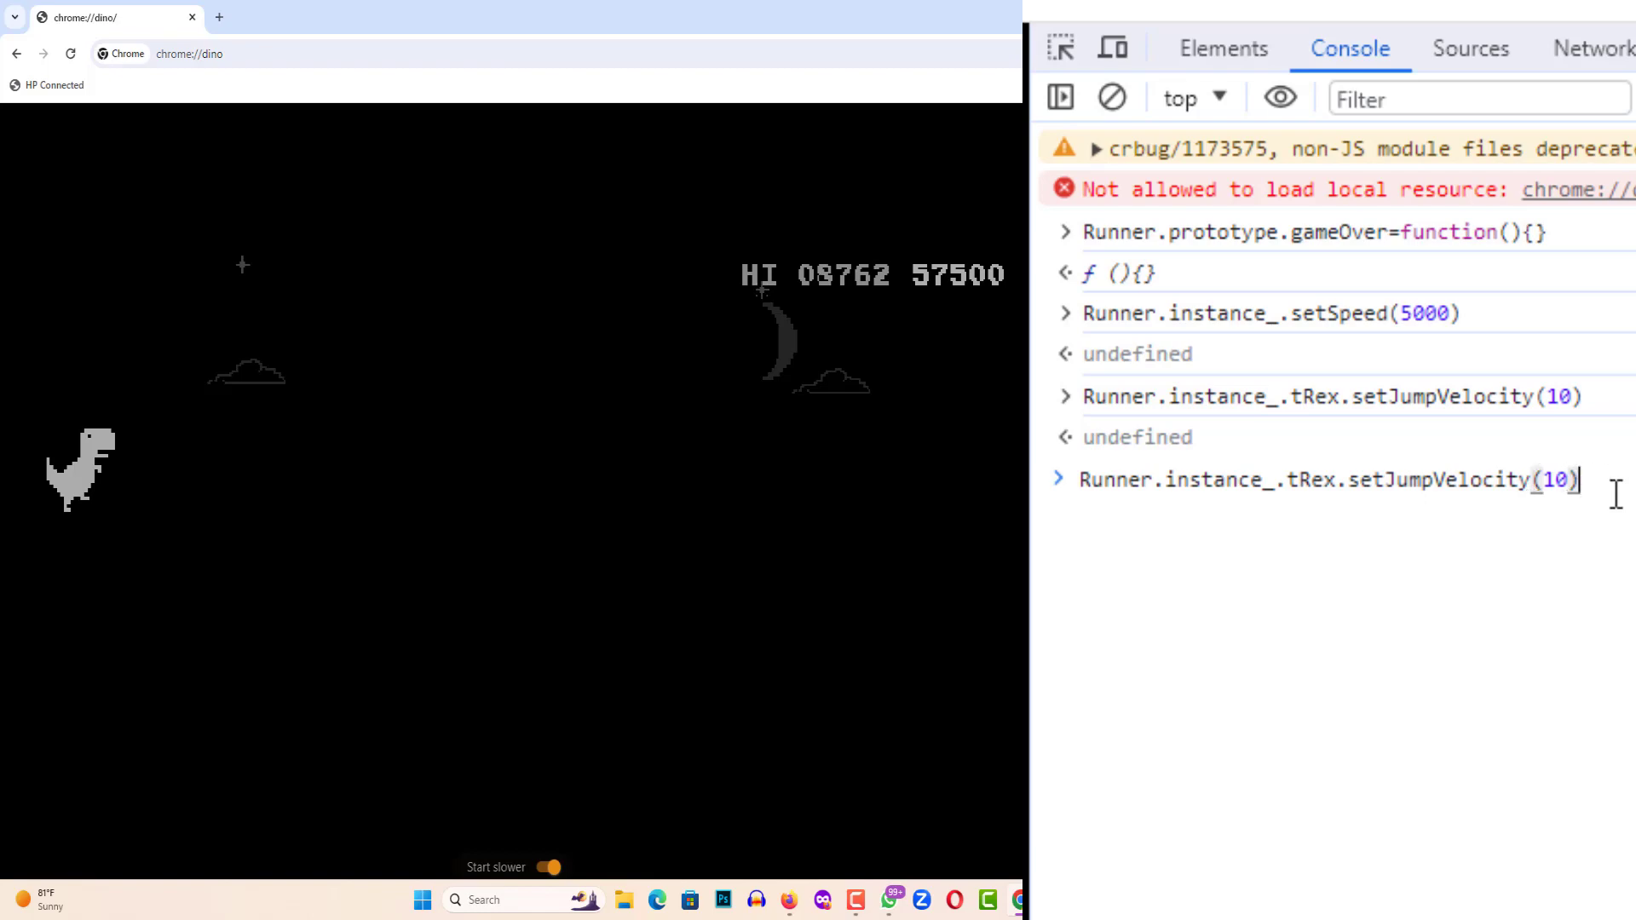
key(Return)
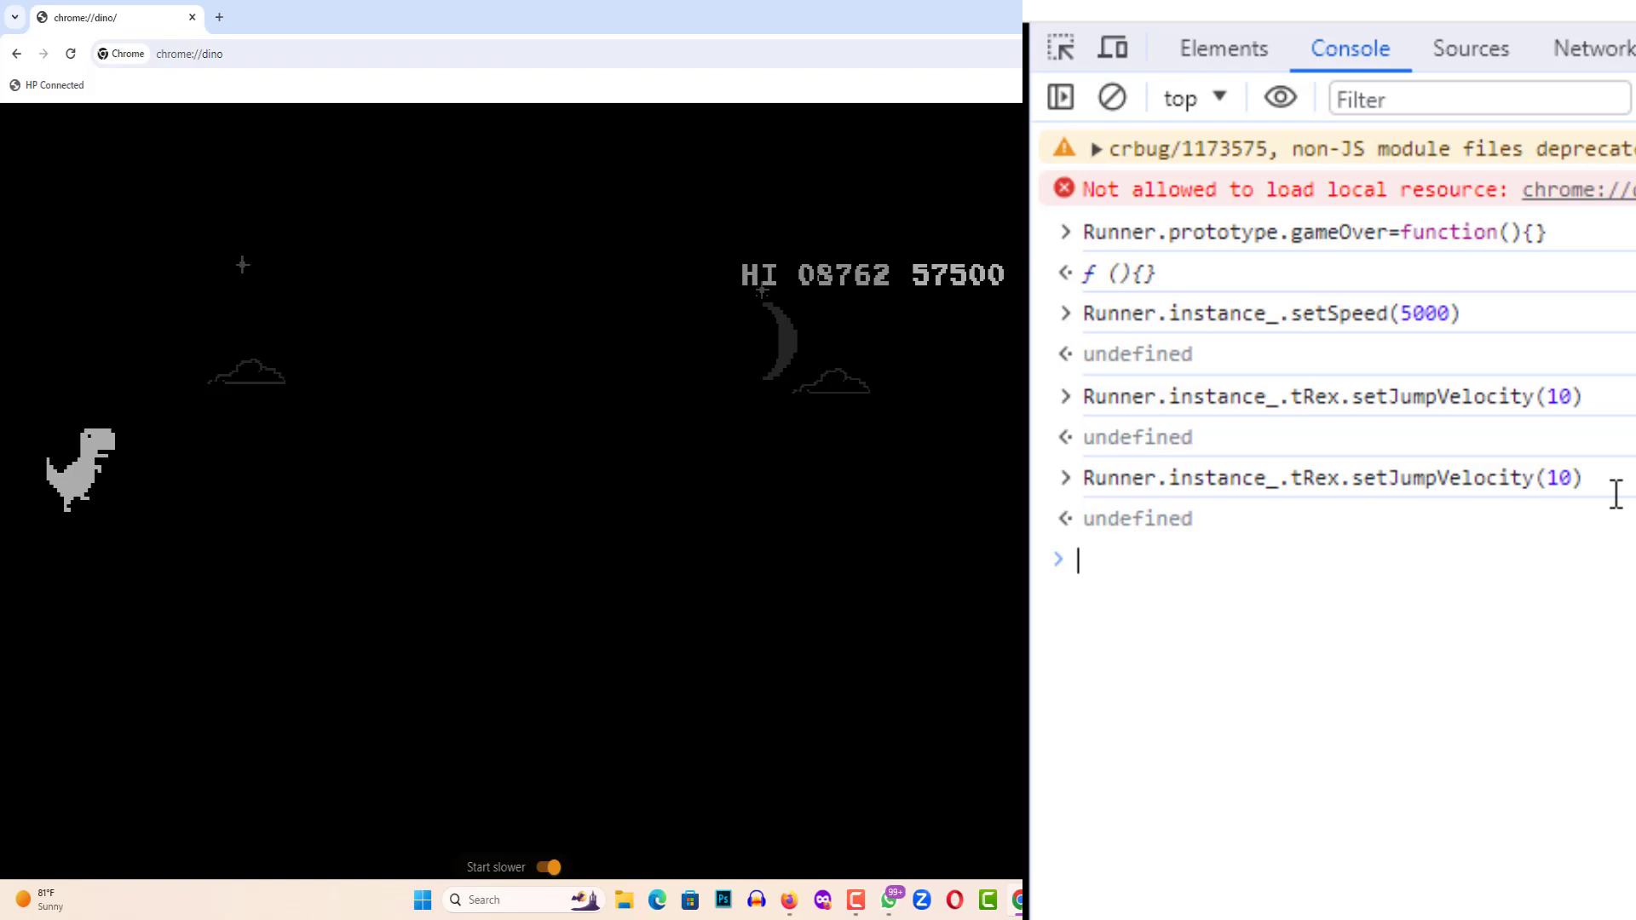
key(ctrl+space)
key(Up)
key(Return)
click(158, 475)
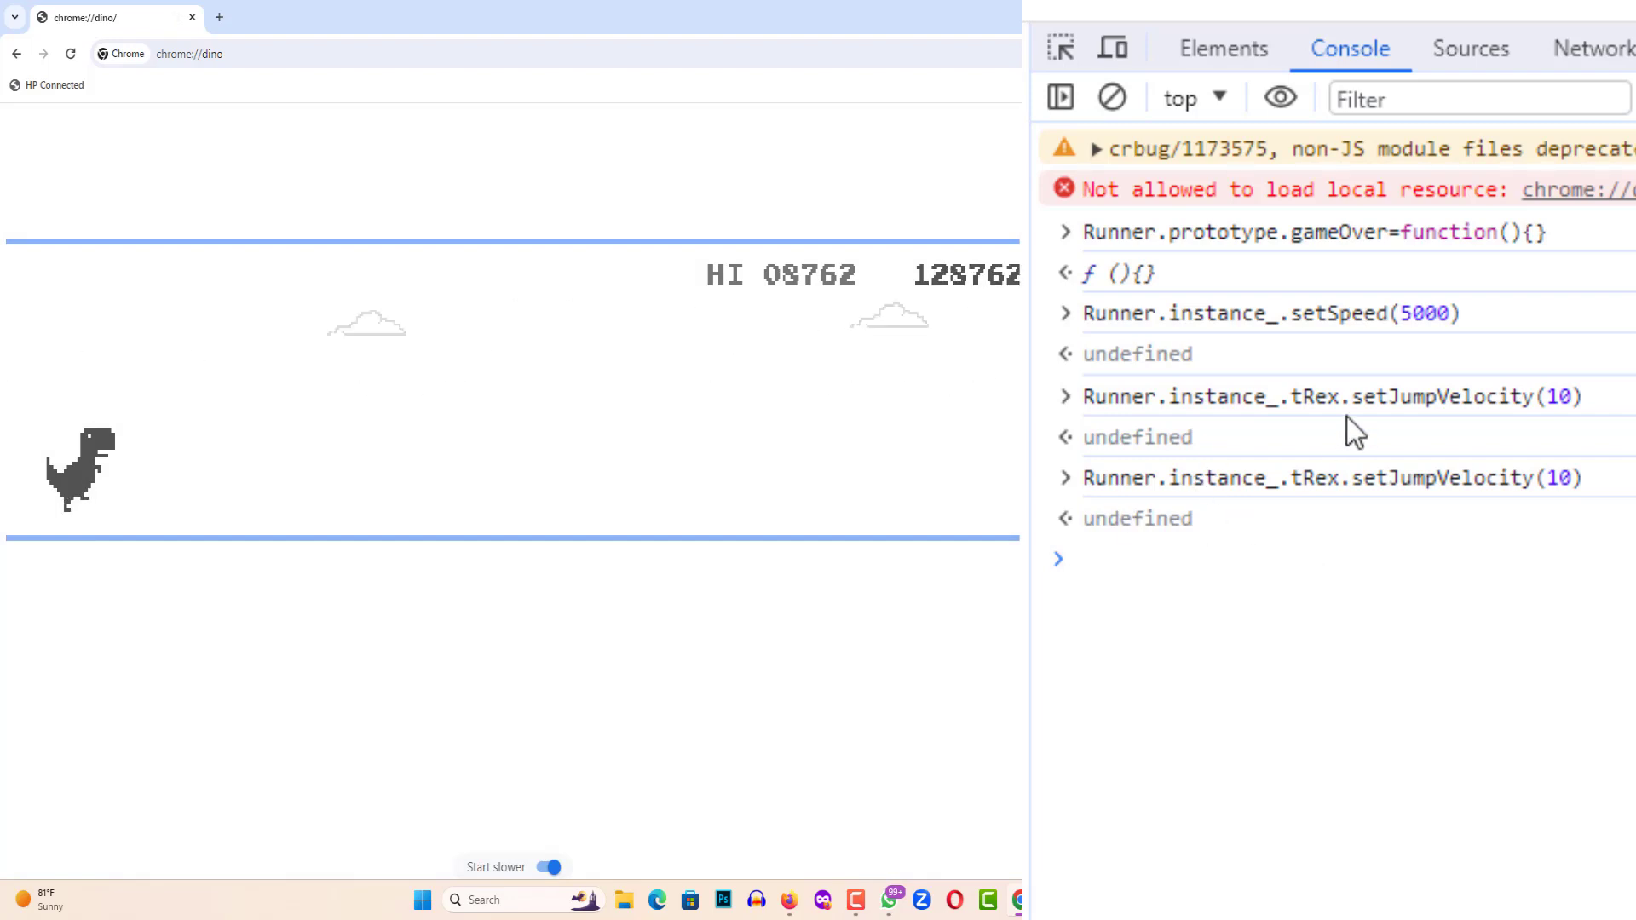
click(1112, 562)
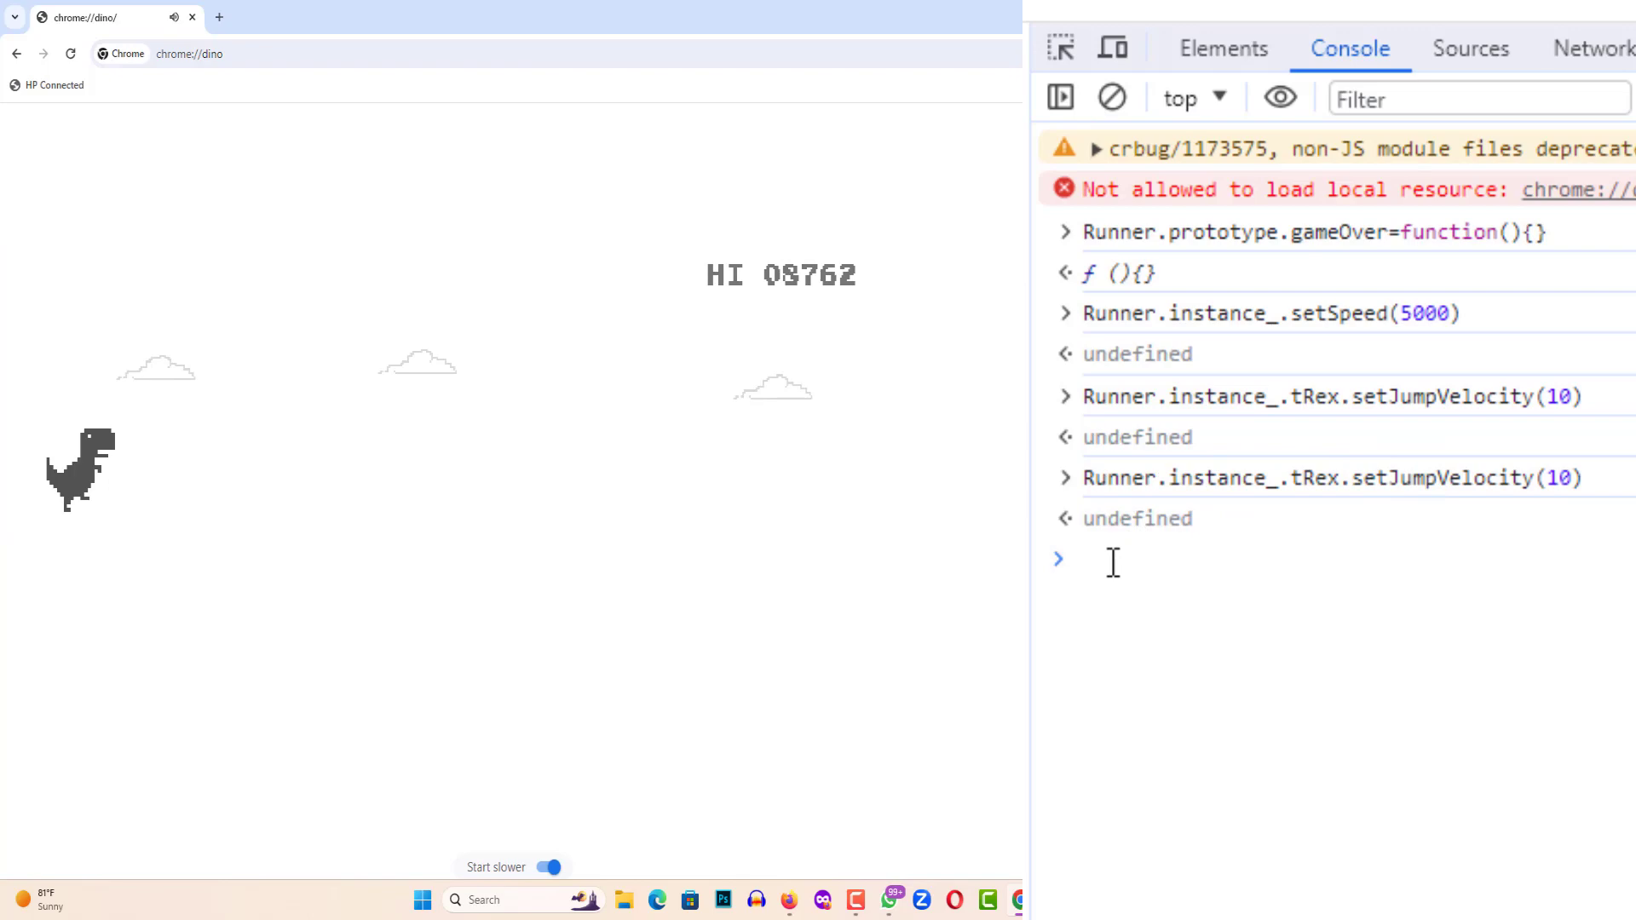
Step: Set Runner.instance_.tRex.groundYPos = 0 in the console and start the game to test it
text(E)
key(BackSpace)
text(Runner)
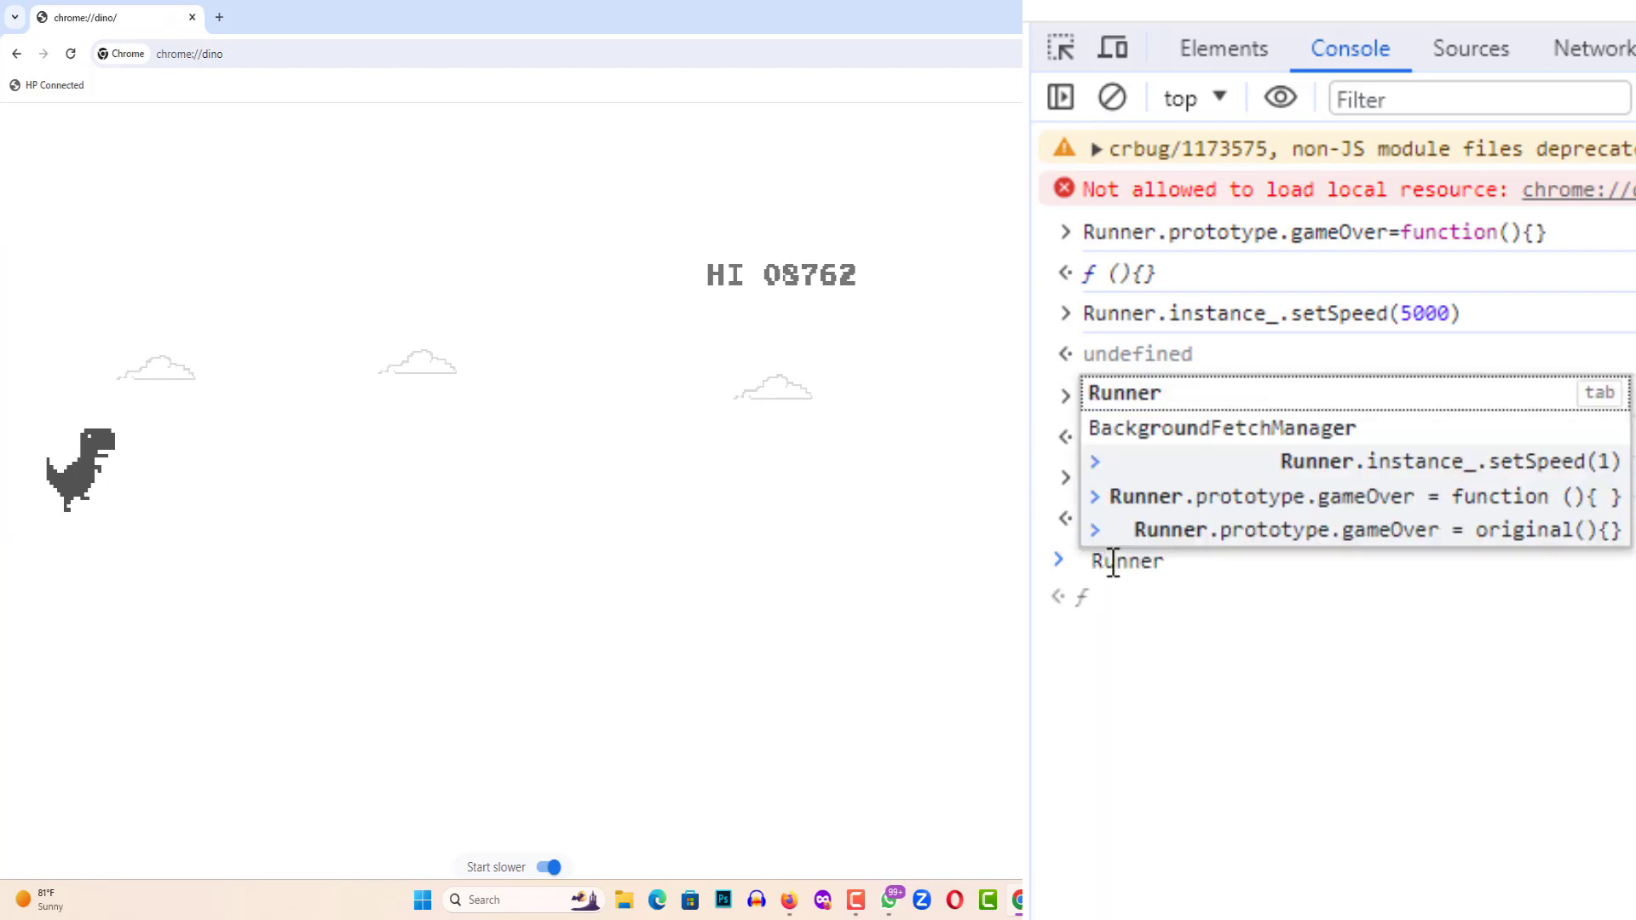
text(.)
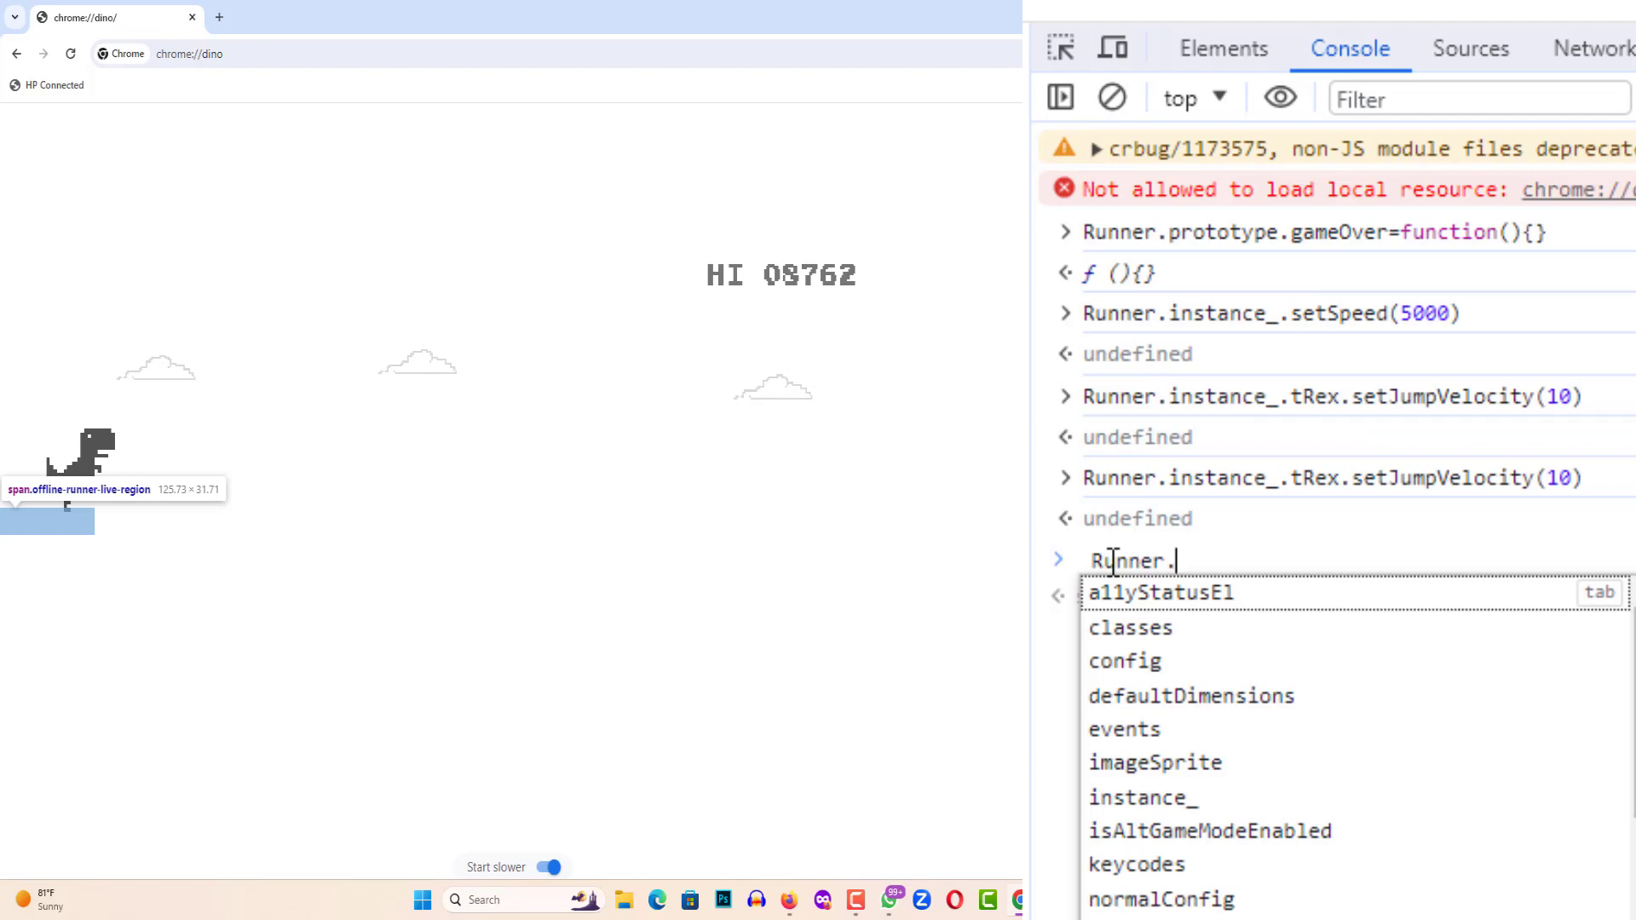
text(instance_.tRex.groundYPos)
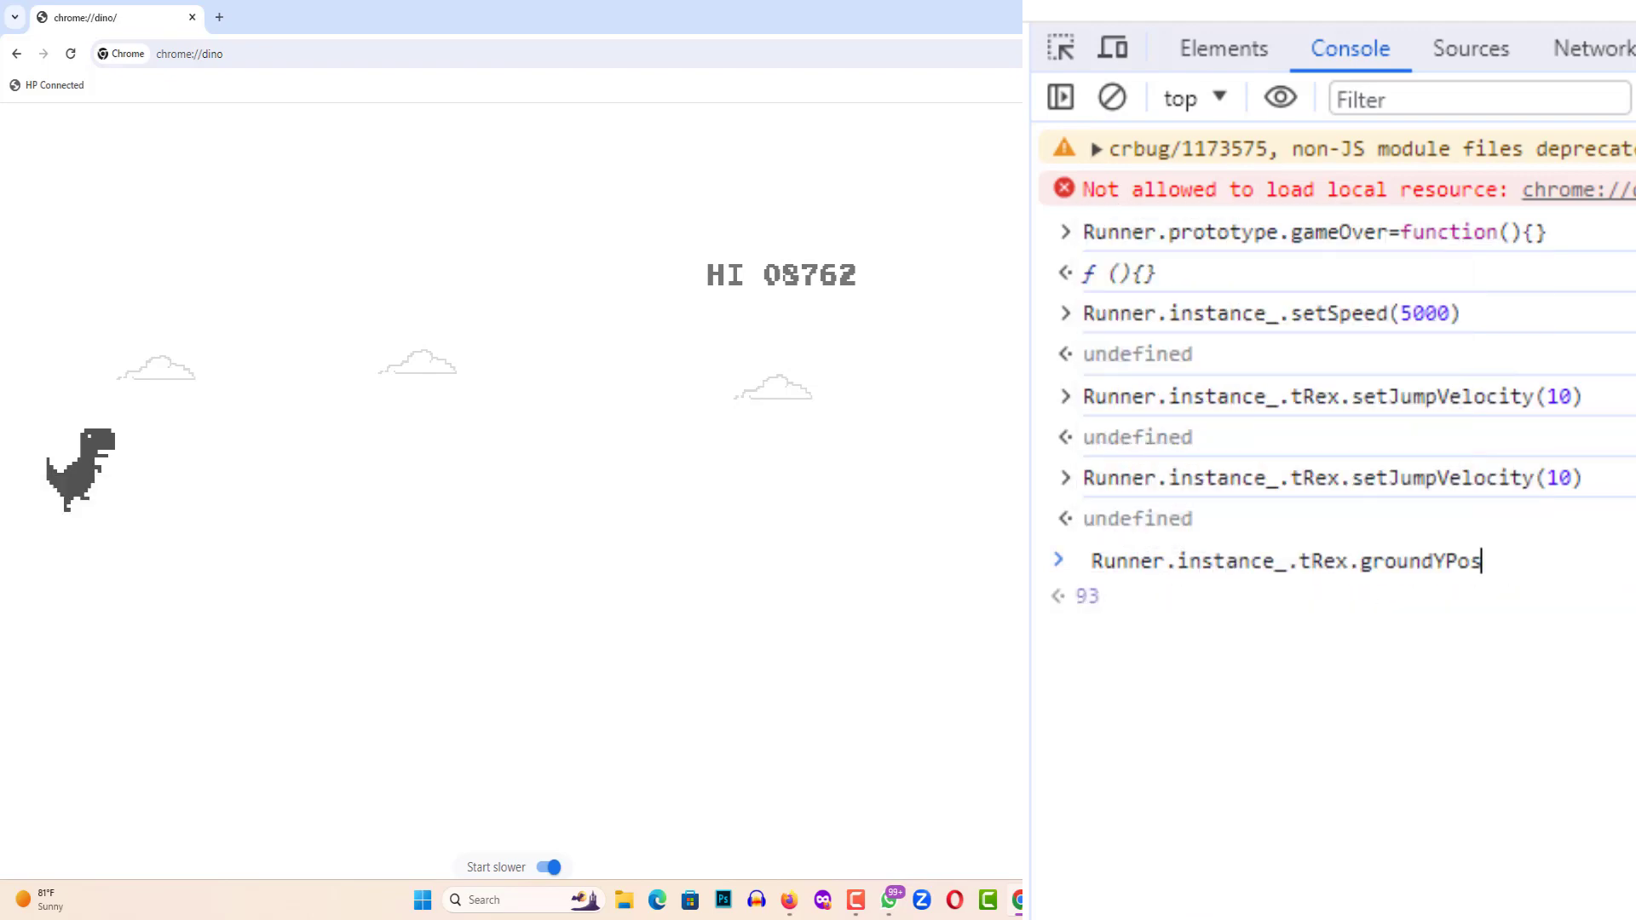
text(()
text(0))
key(Return)
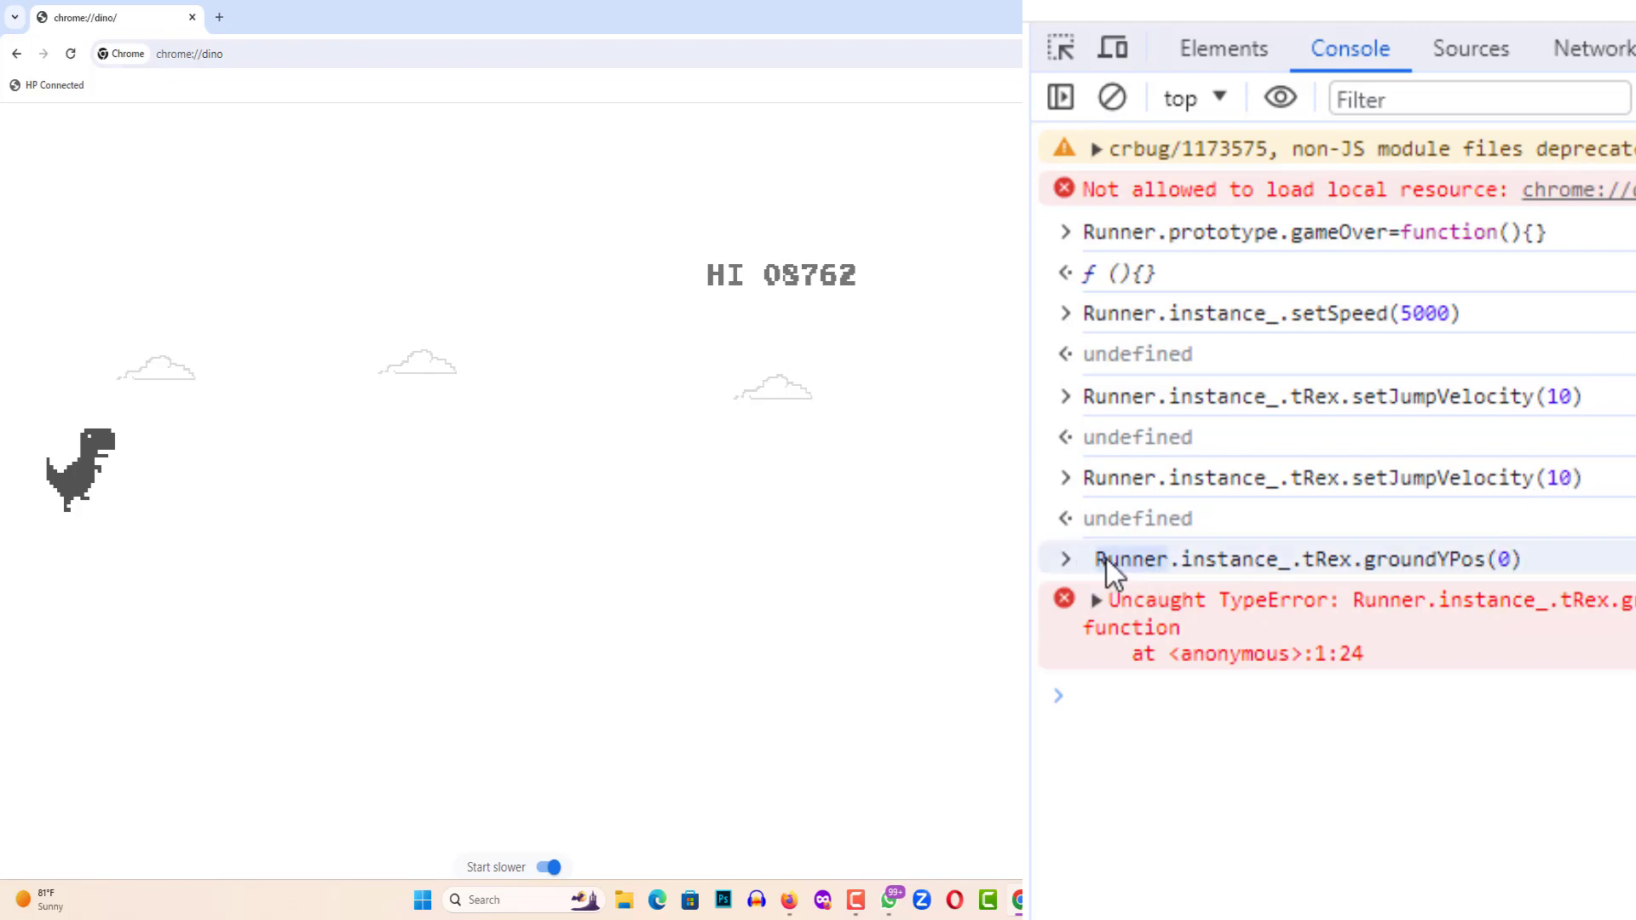
text(Runner.instance_.tRex.groundYPos )
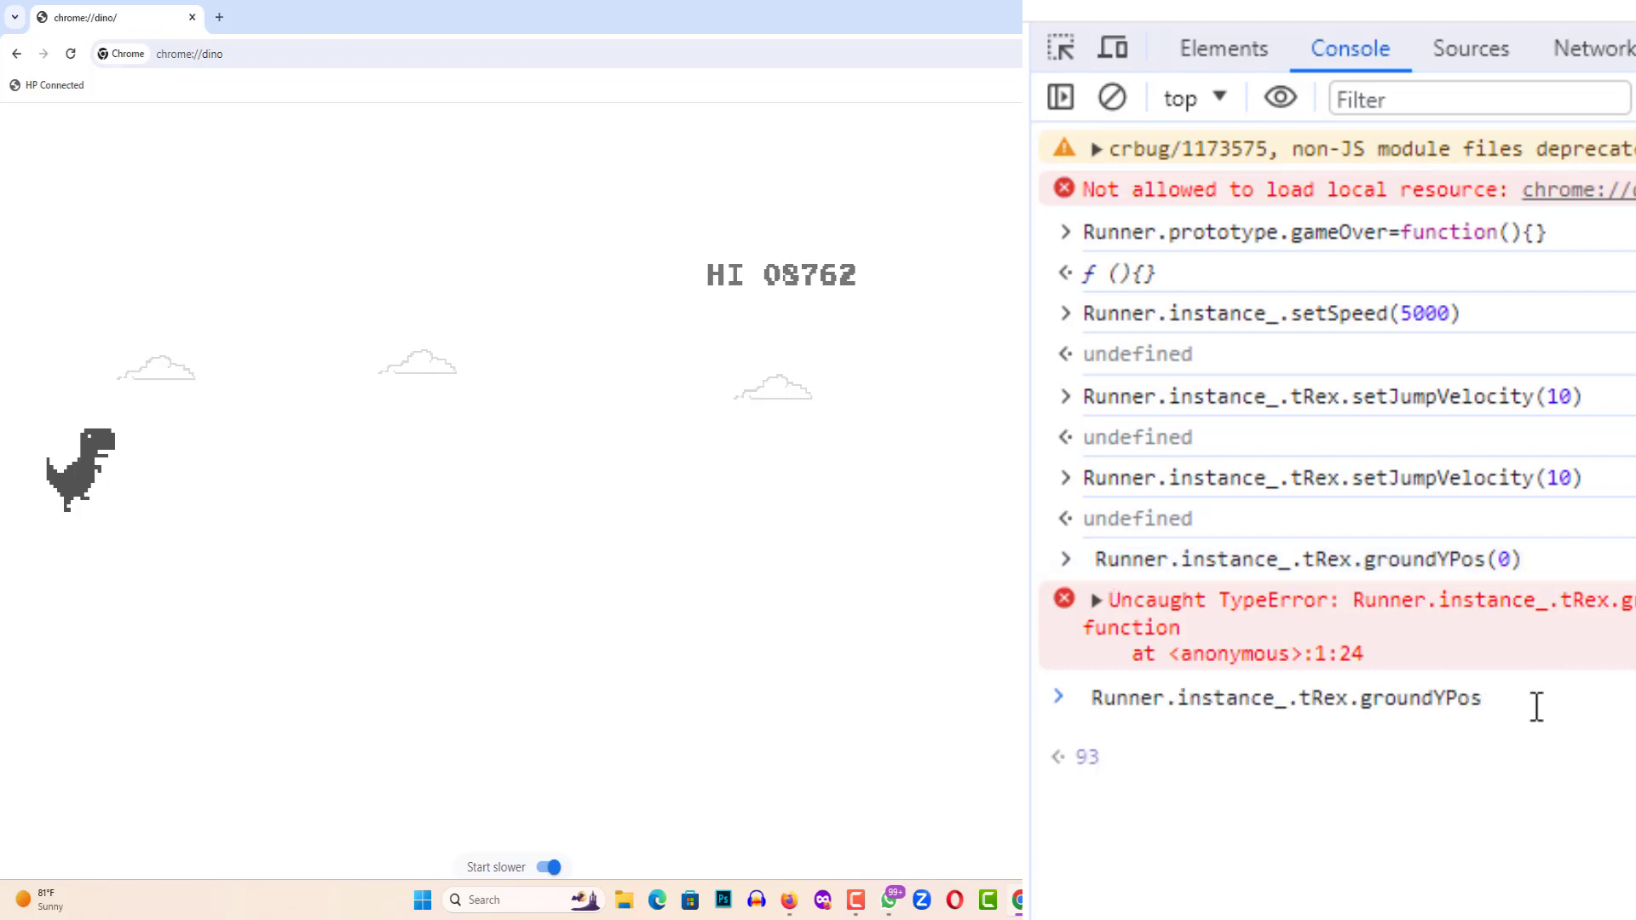
text(= 0)
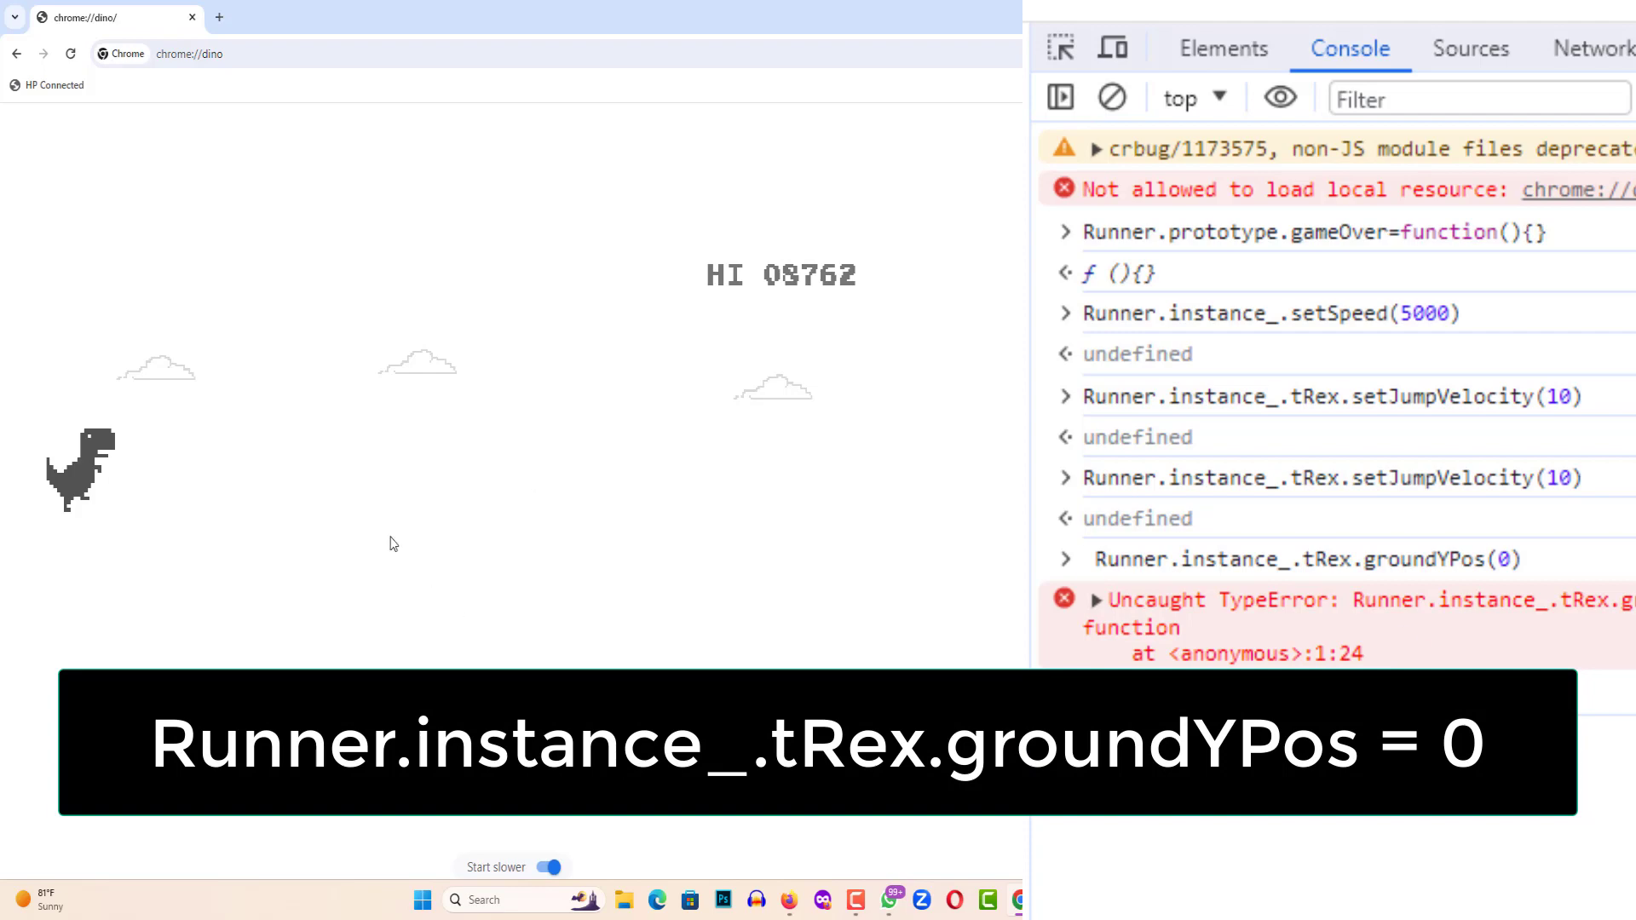
click(297, 457)
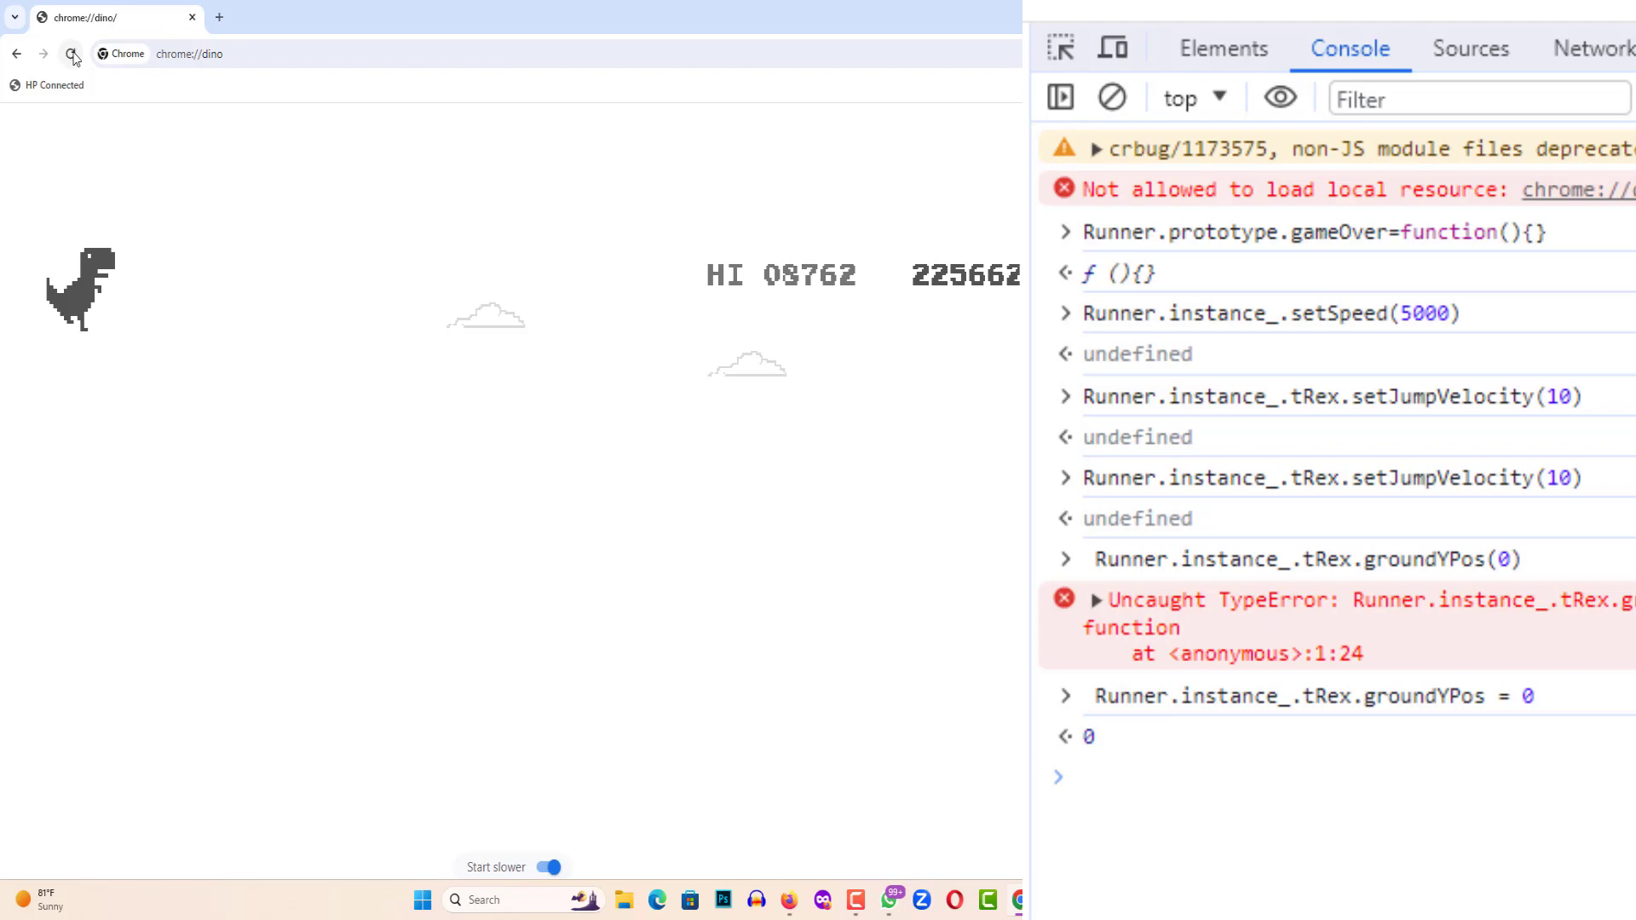
Step: Reload the Dino page, close DevTools, play a fresh round, then show the desktop
click(72, 55)
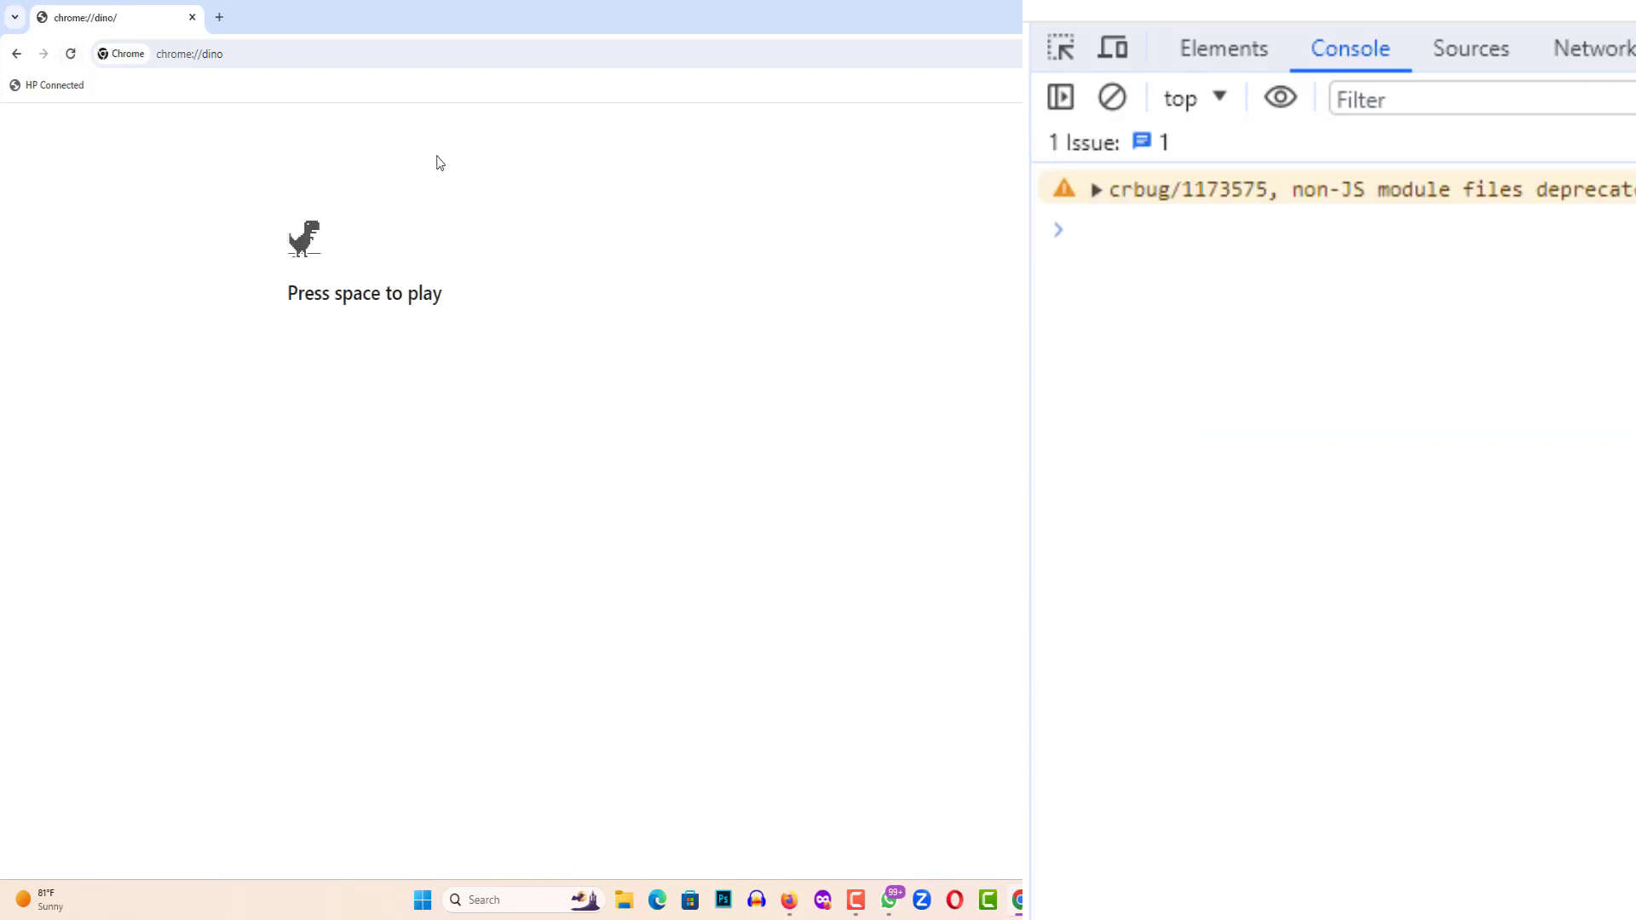
key(F12)
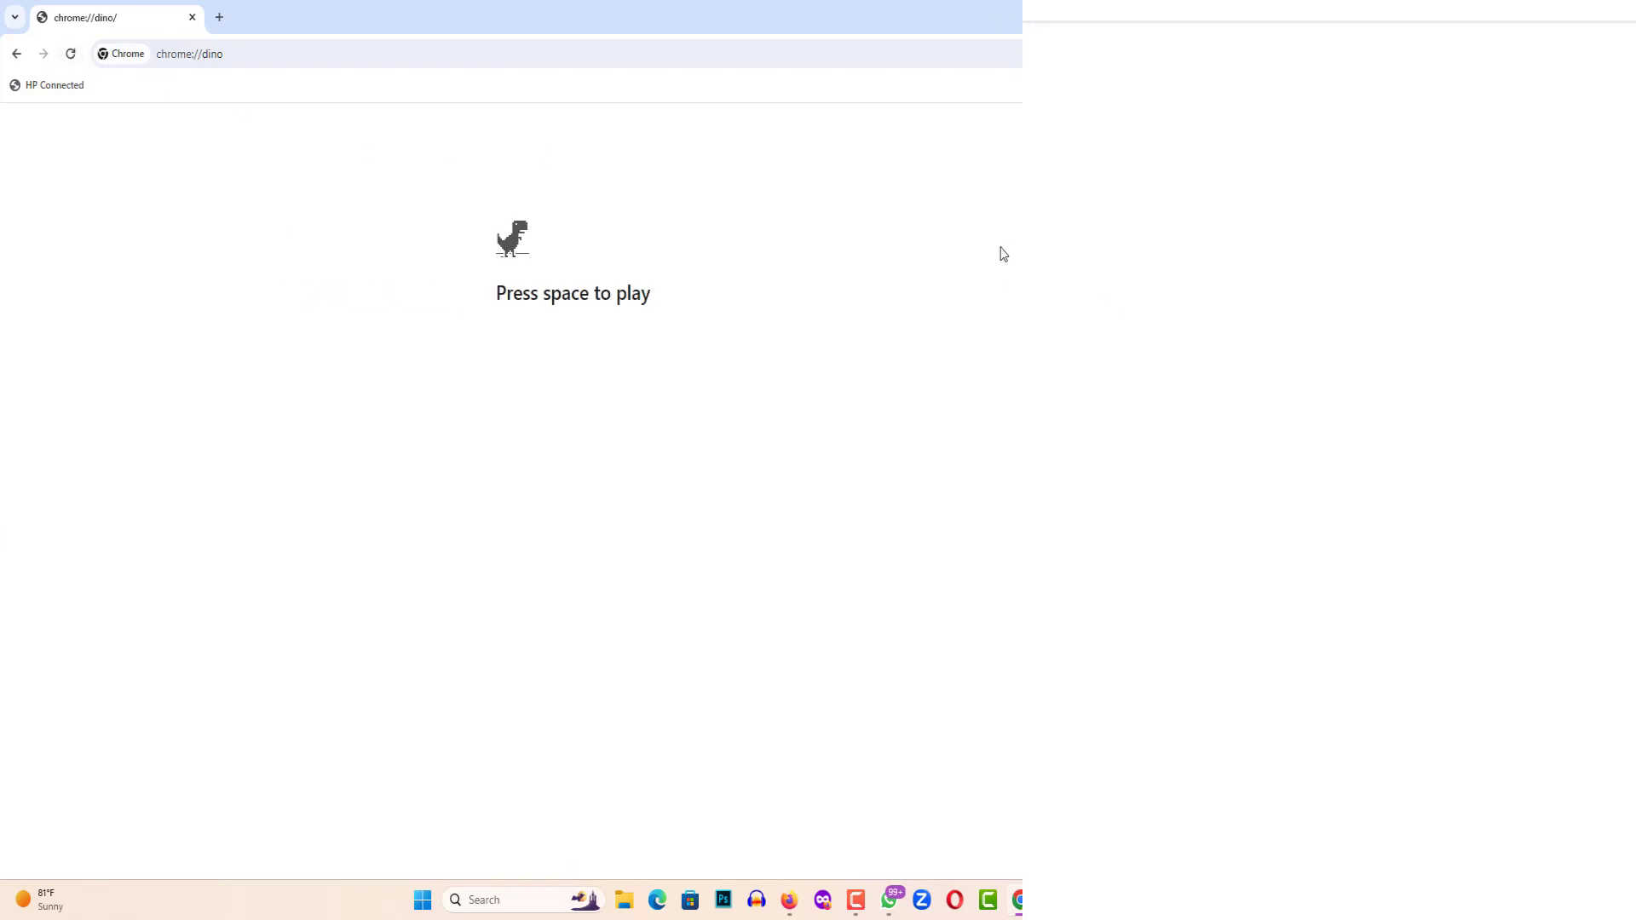
key(space)
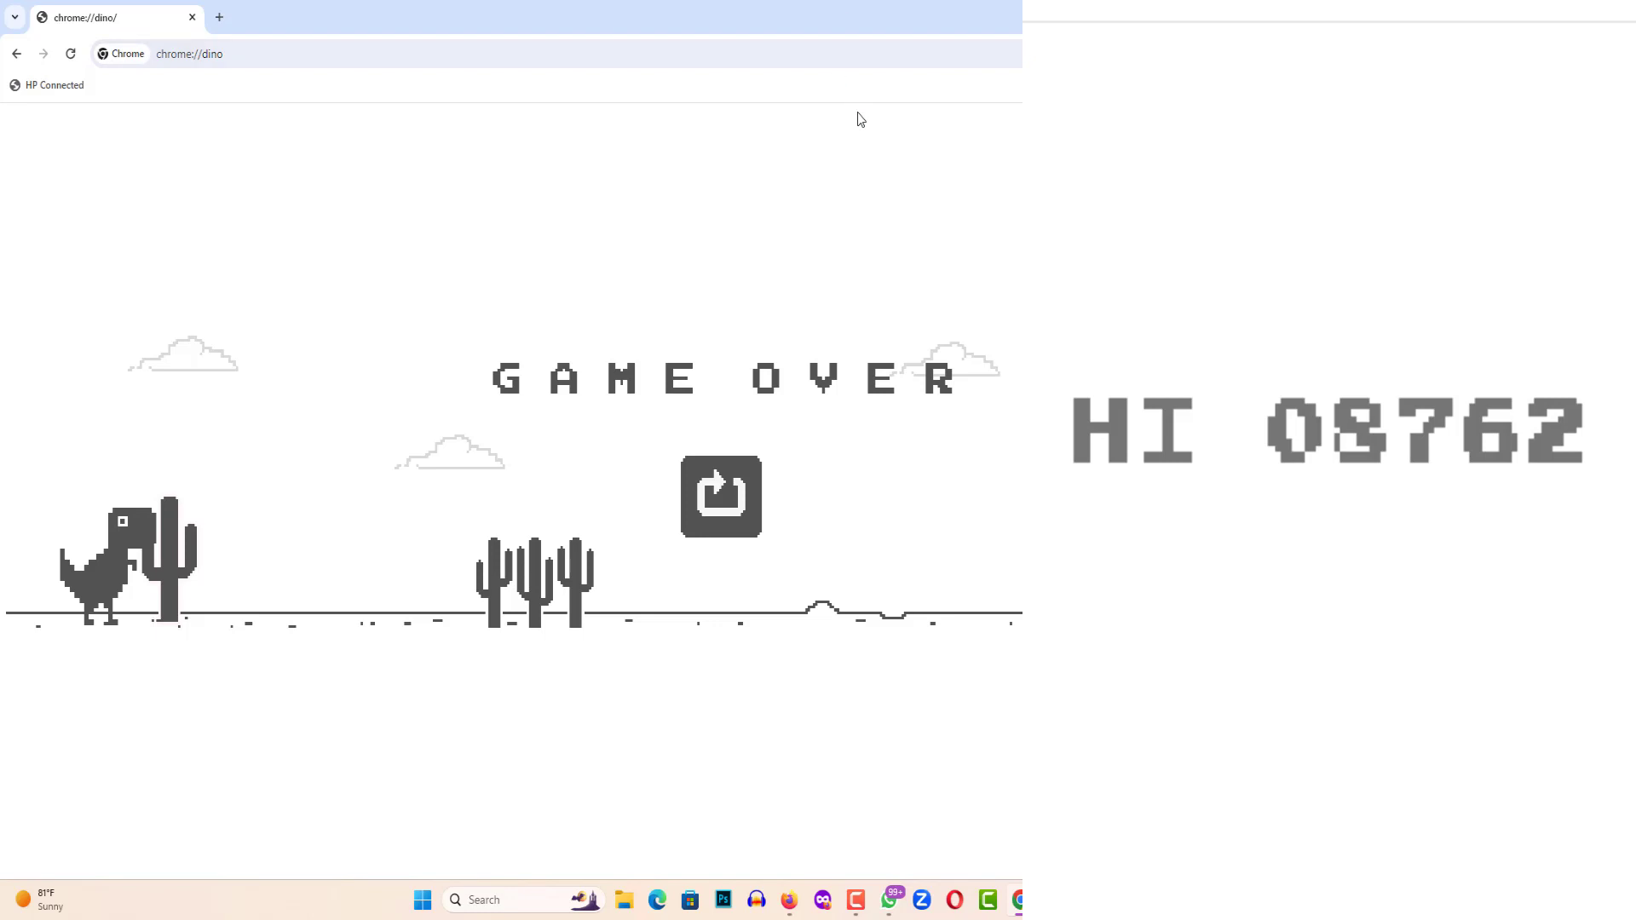
key(super+d)
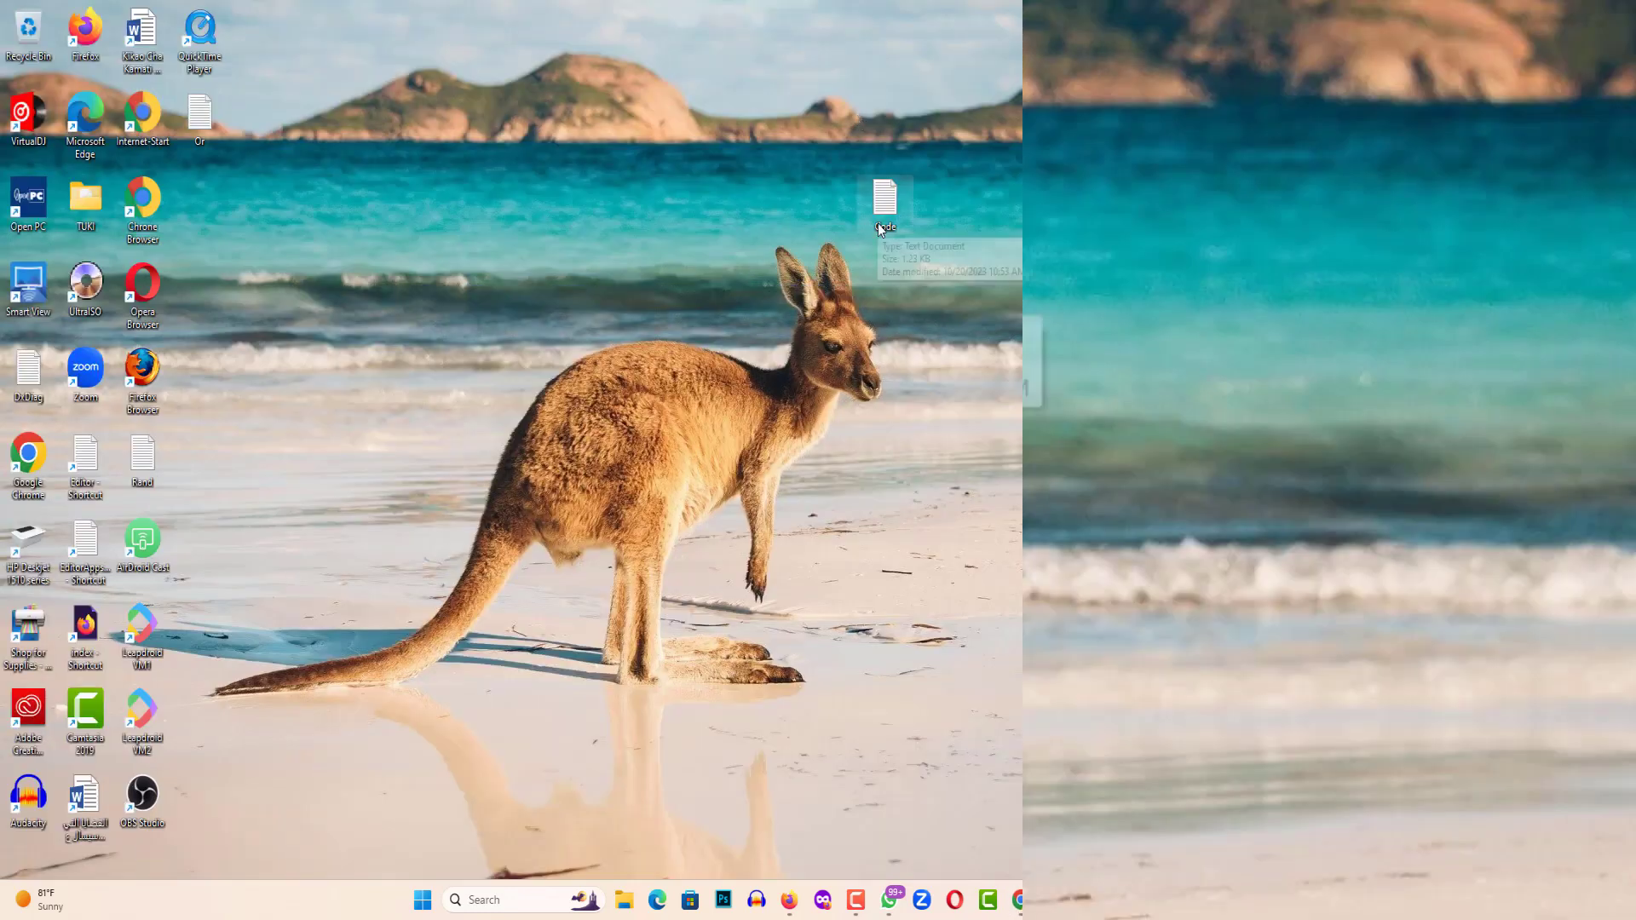
Step: Copy the whole auto-jump script from the Code file and inspect the dino page
double_click(884, 204)
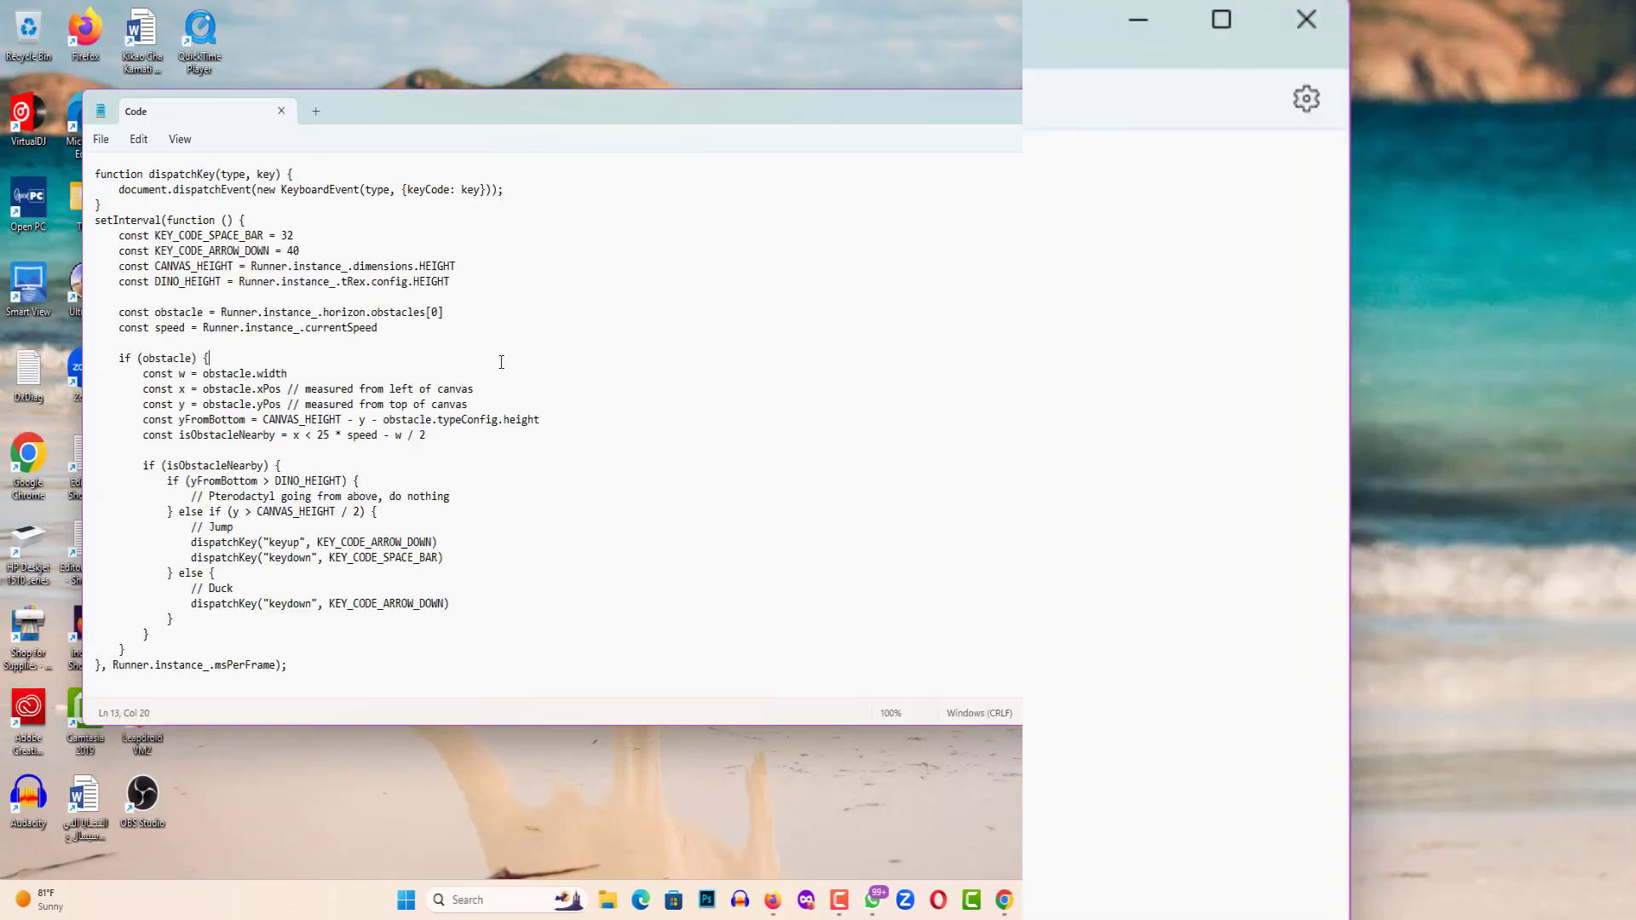
key(ctrl+a)
key(ctrl+c)
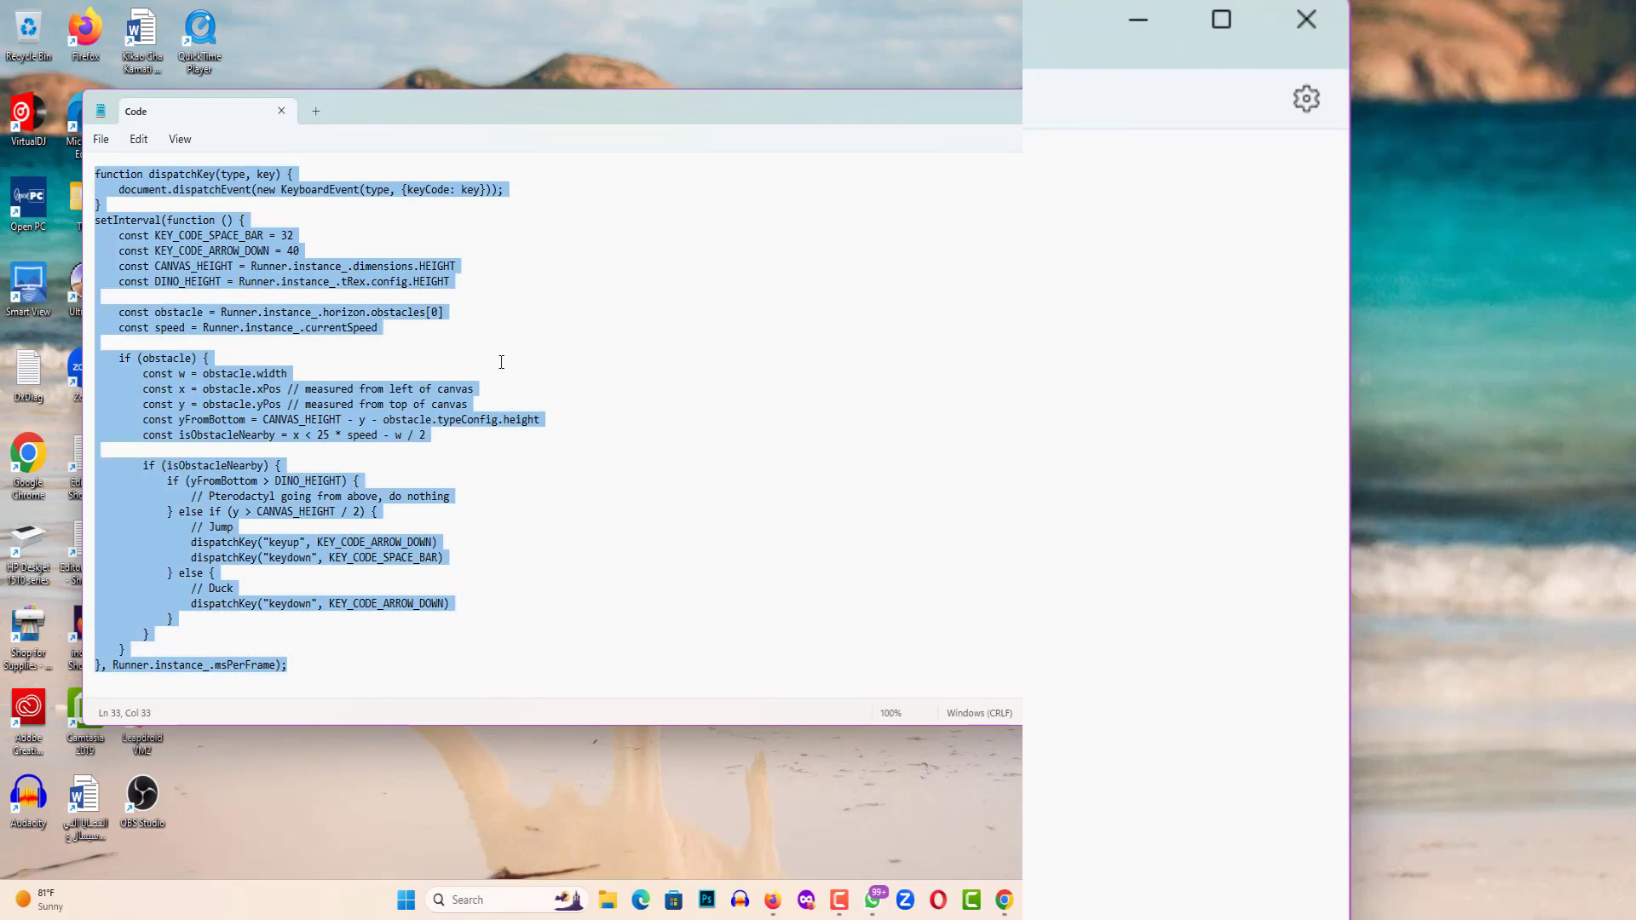
key(alt+Tab)
right_click(1224, 694)
click(1315, 871)
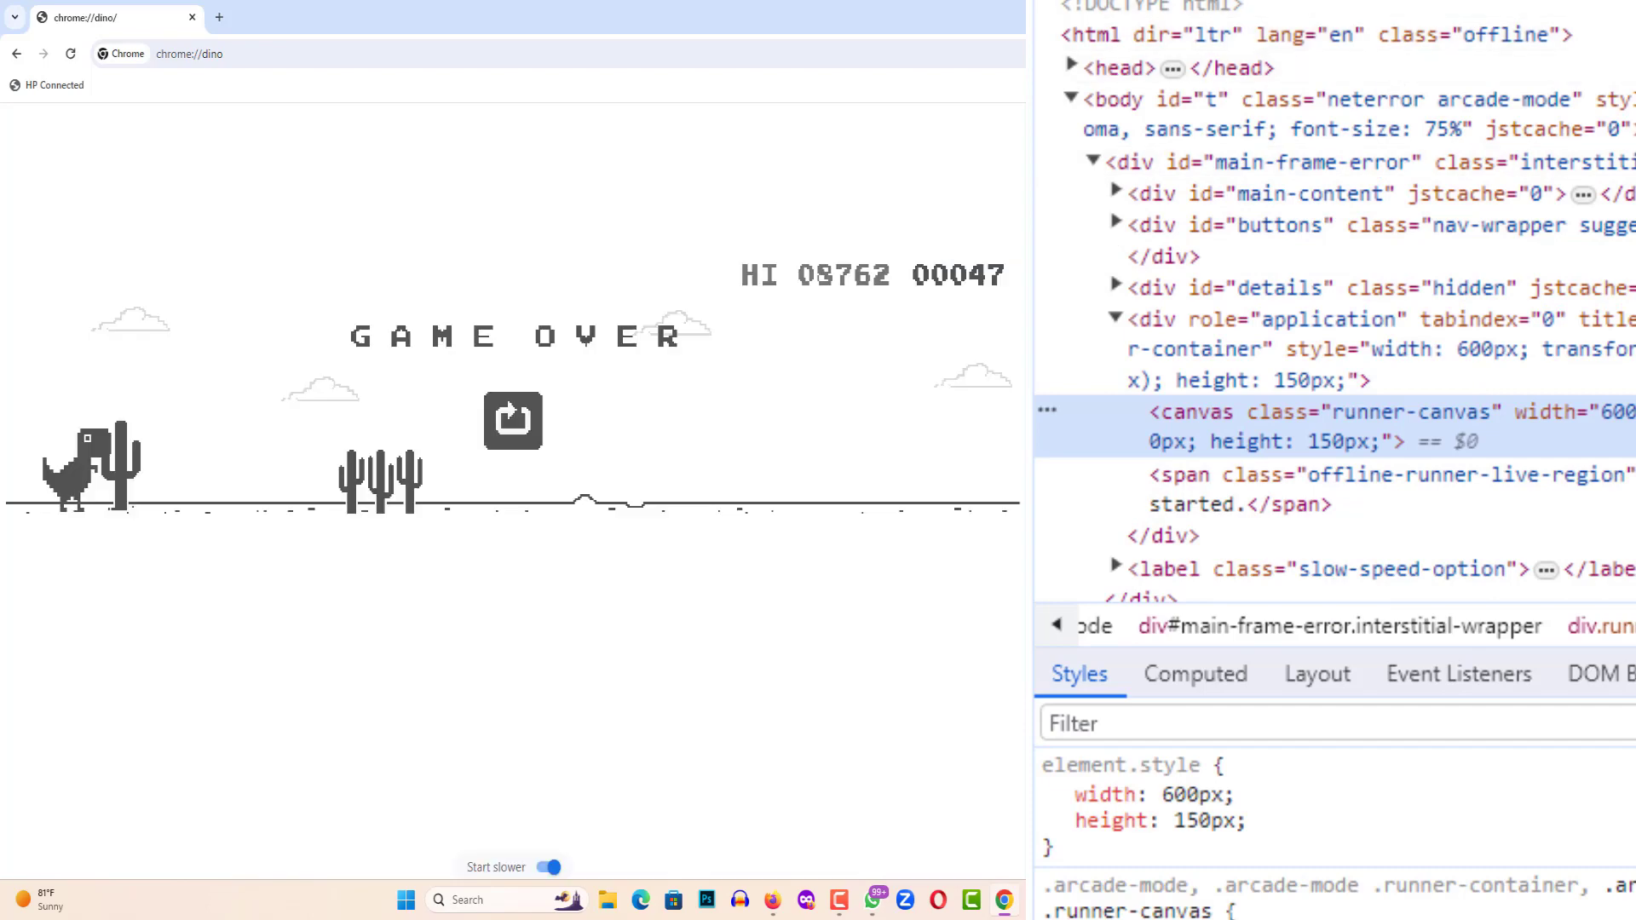
Step: Paste and run the auto-jump script in the Console, then close DevTools
click(1194, 14)
click(1107, 15)
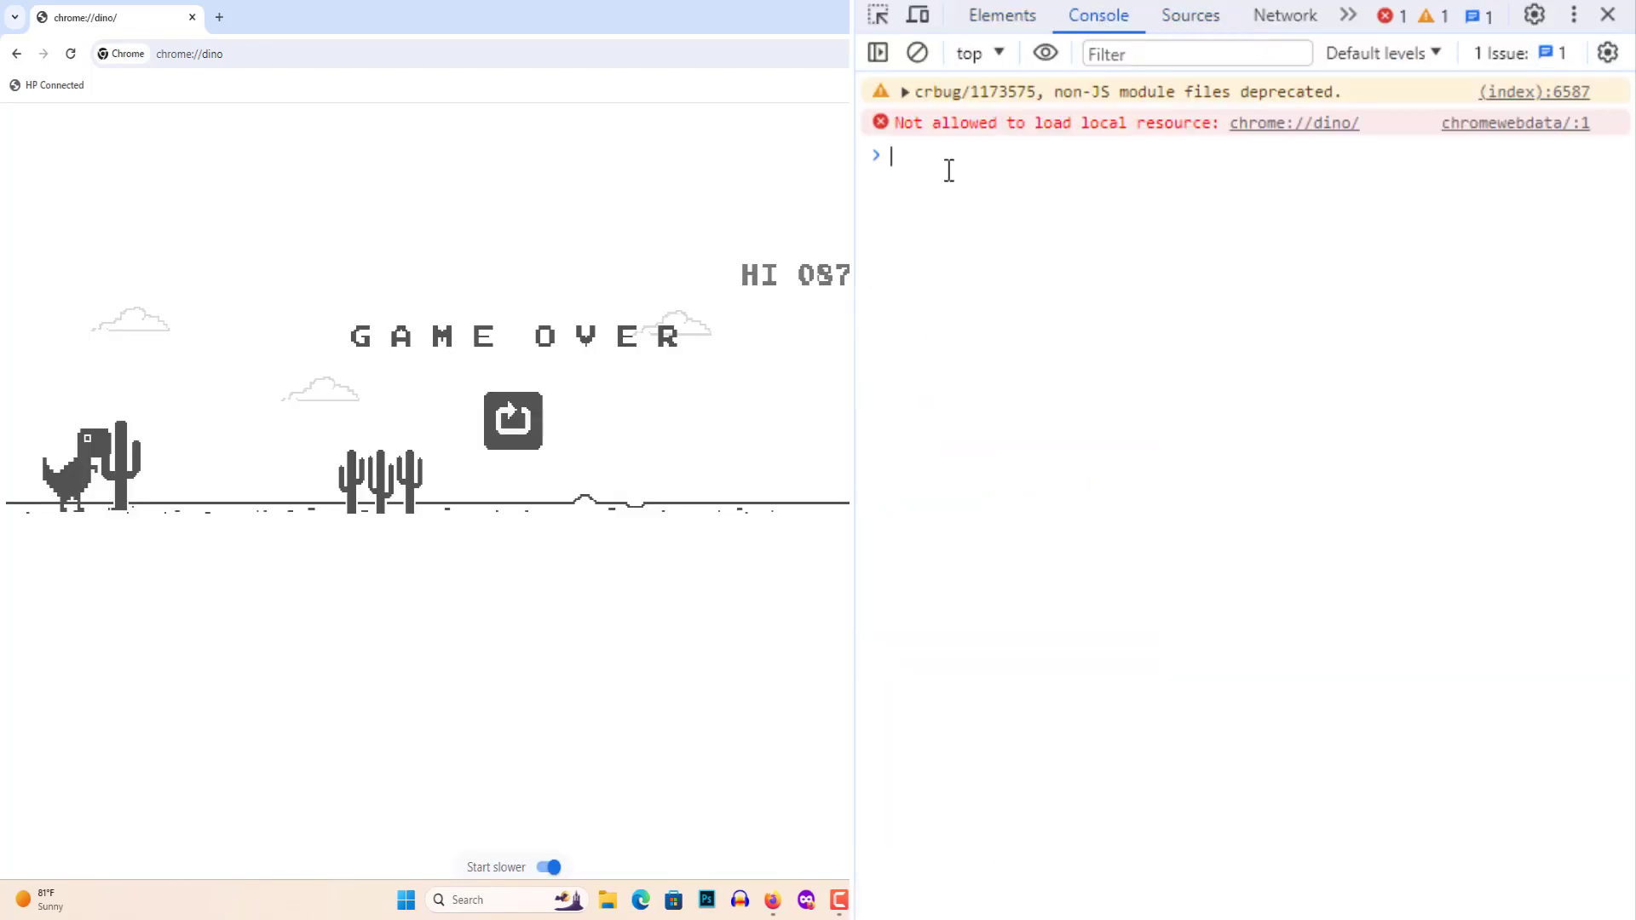
key(ctrl+v)
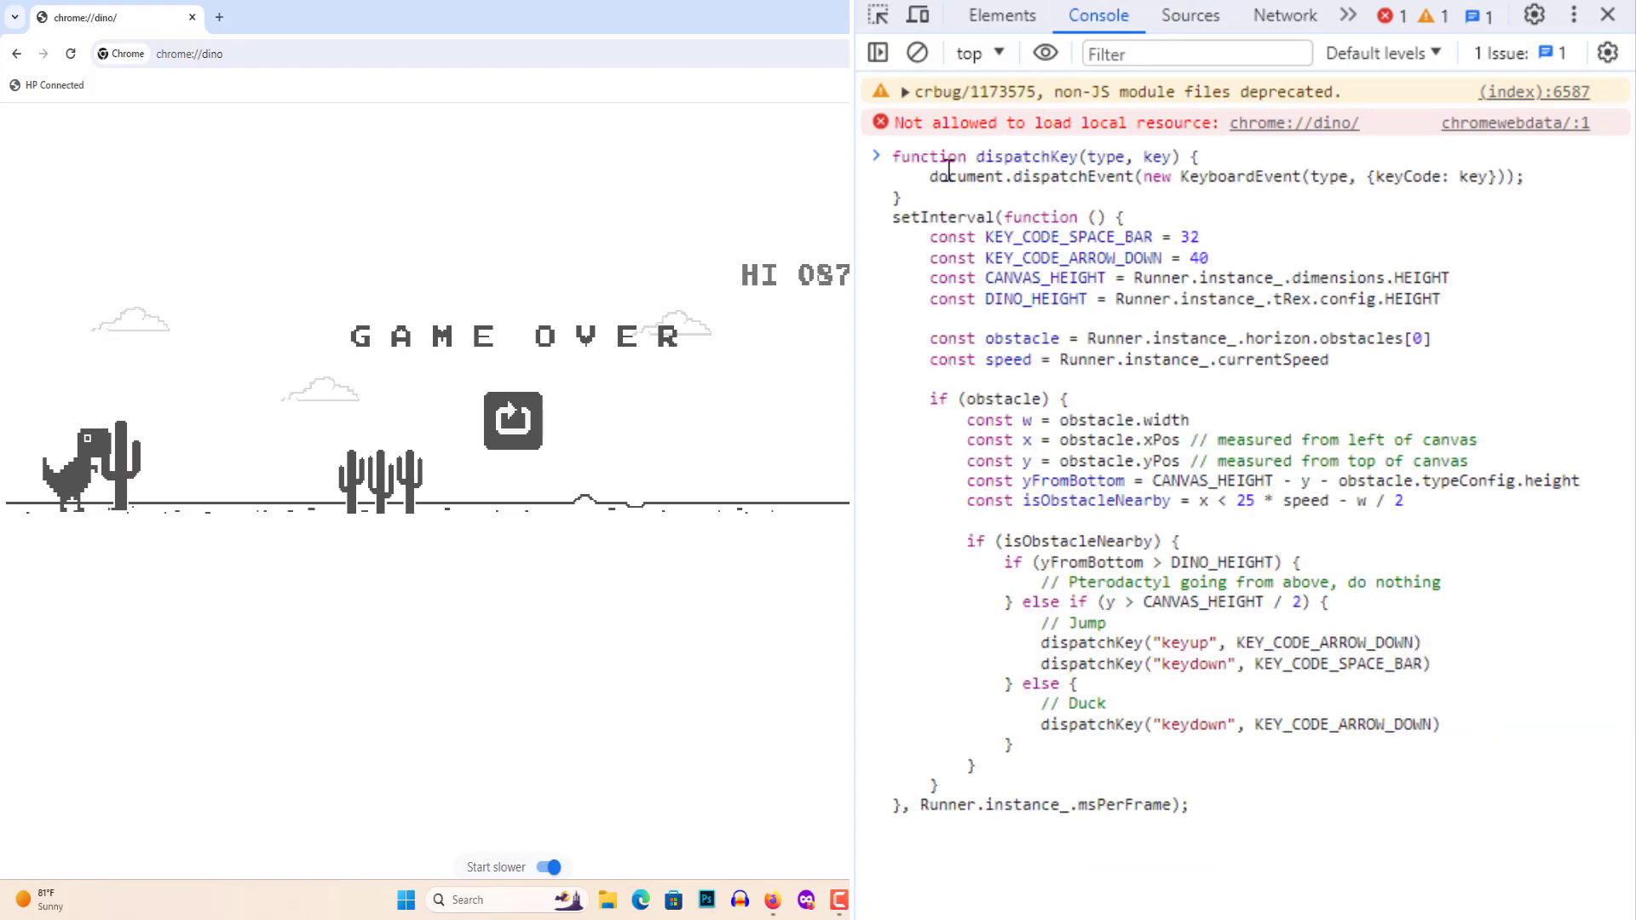
key(Return)
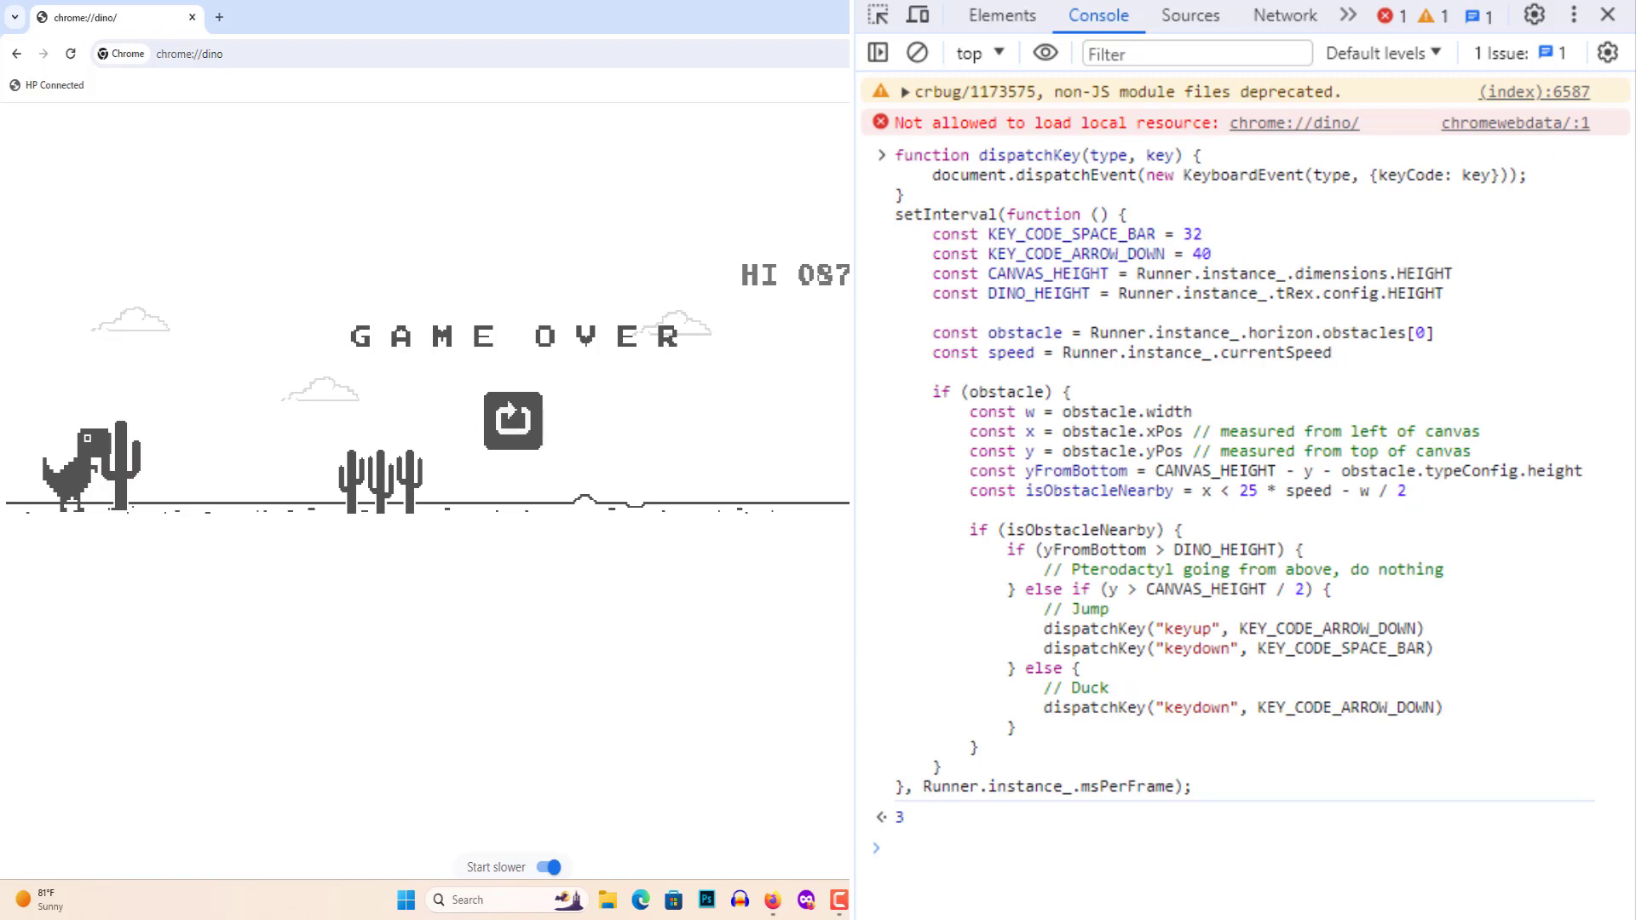
click(1608, 26)
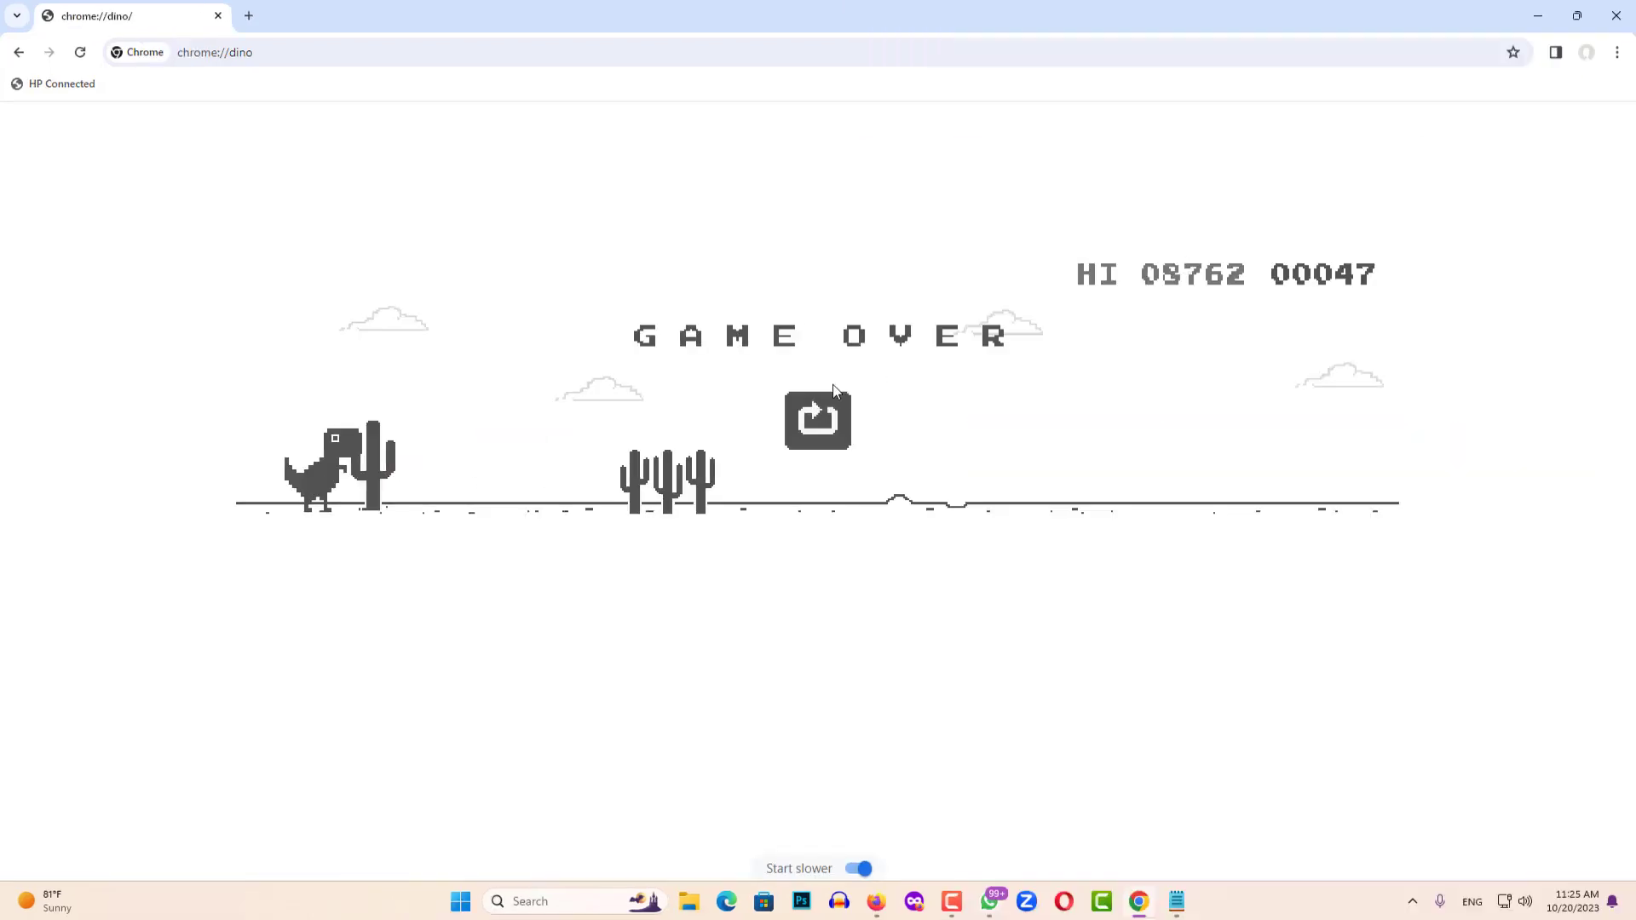
Step: Restart the dino game and let the bot clear cacti until the score passes 00494
click(809, 492)
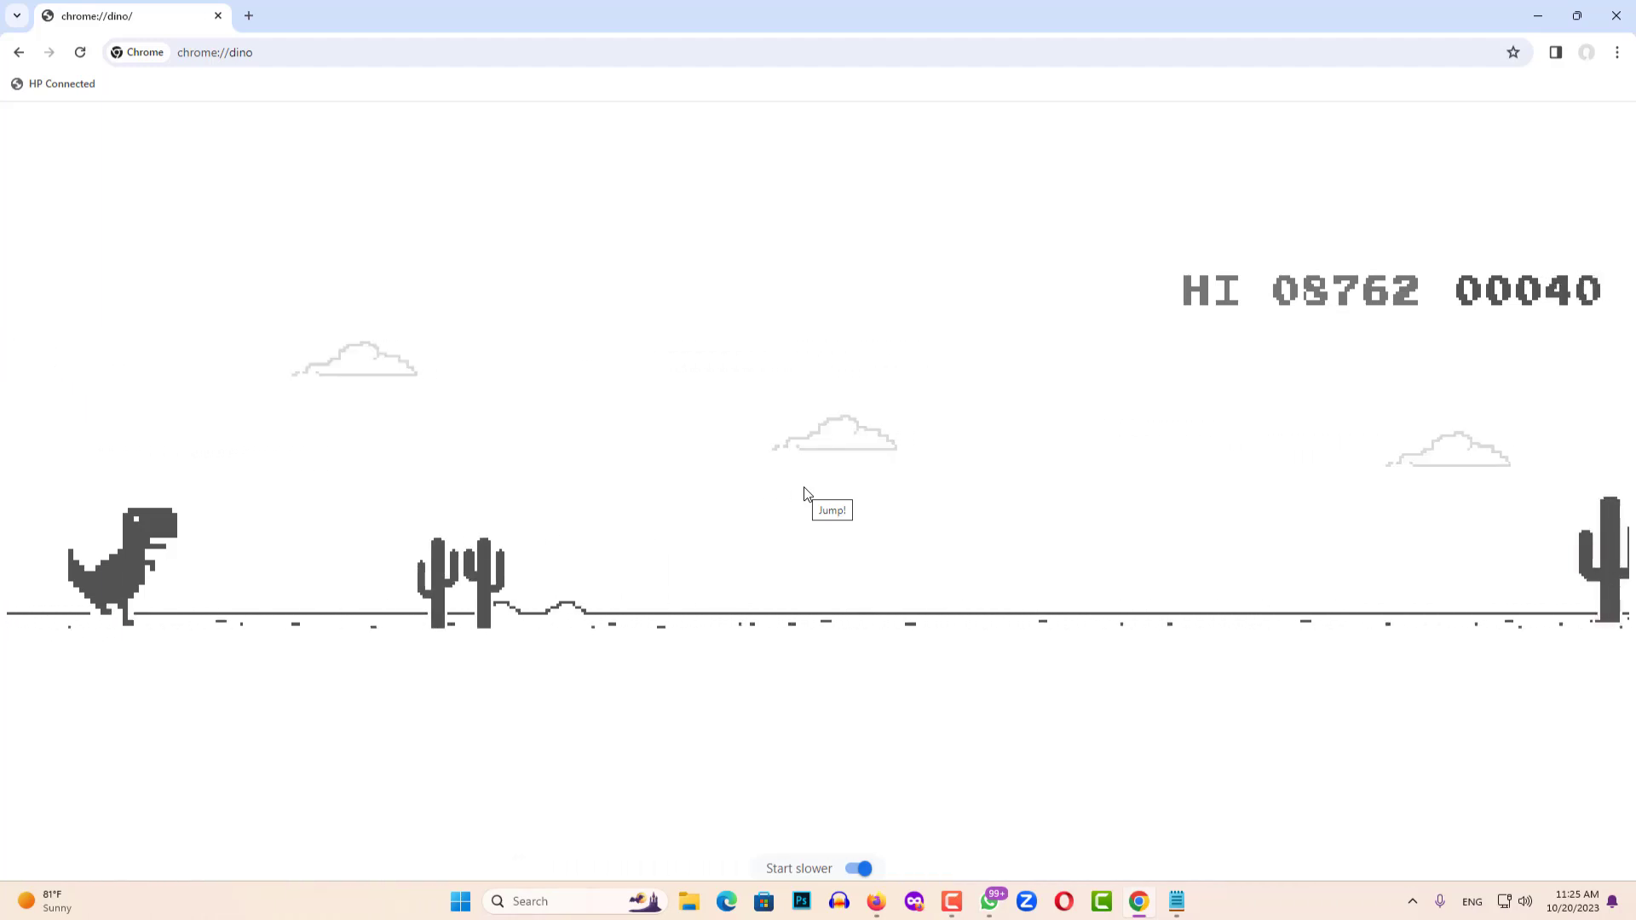
key(space)
key(space)
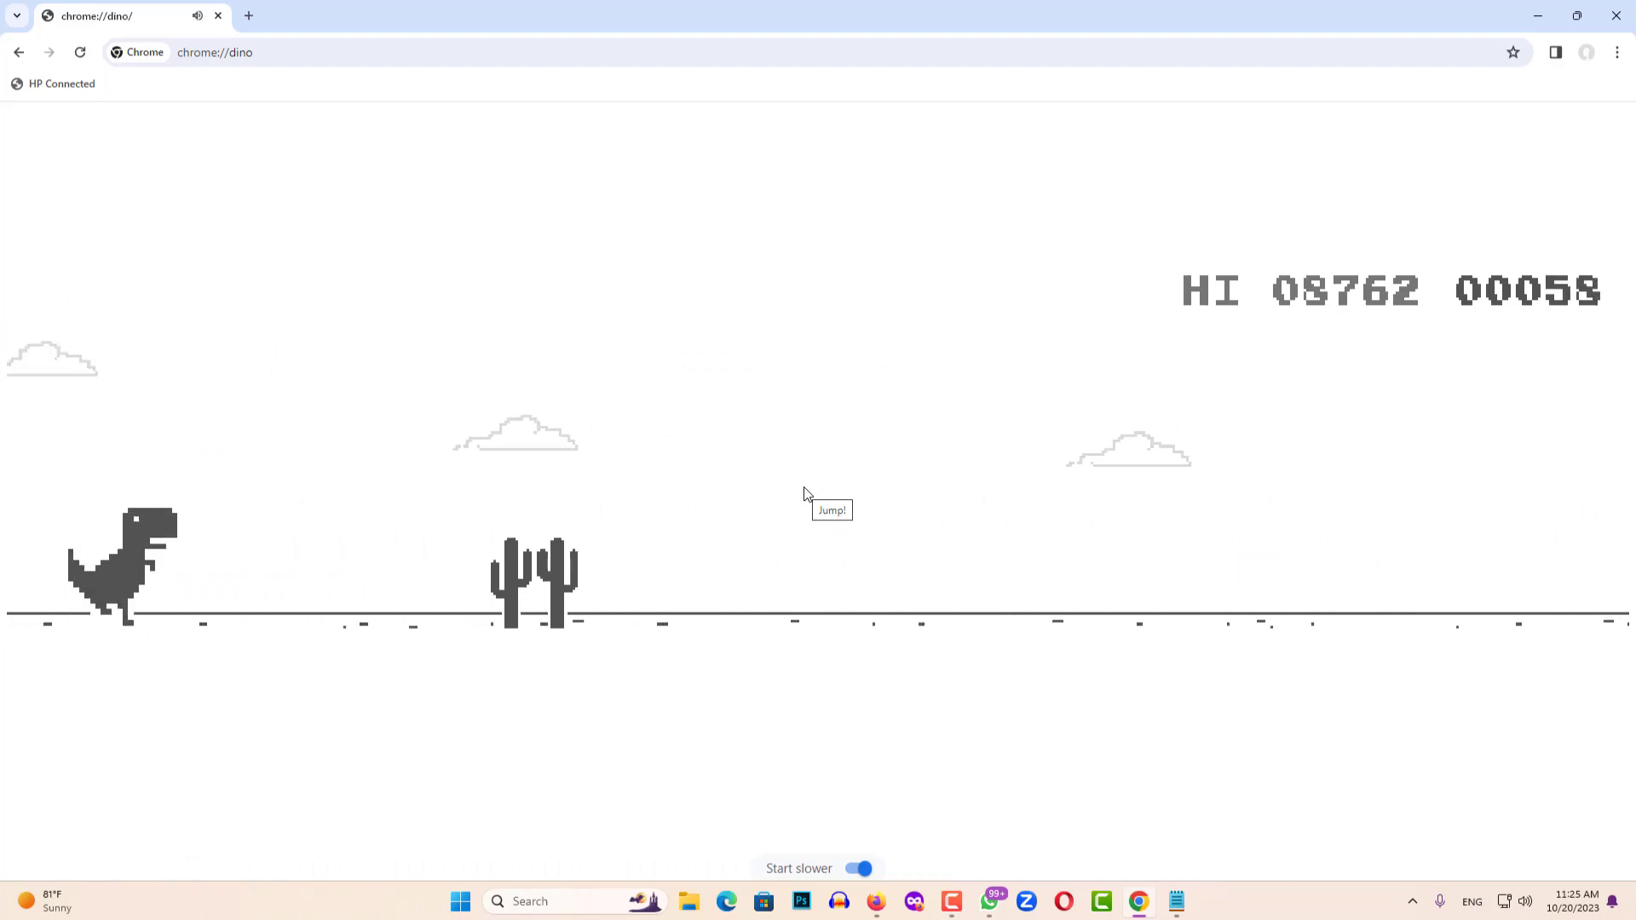
key(space)
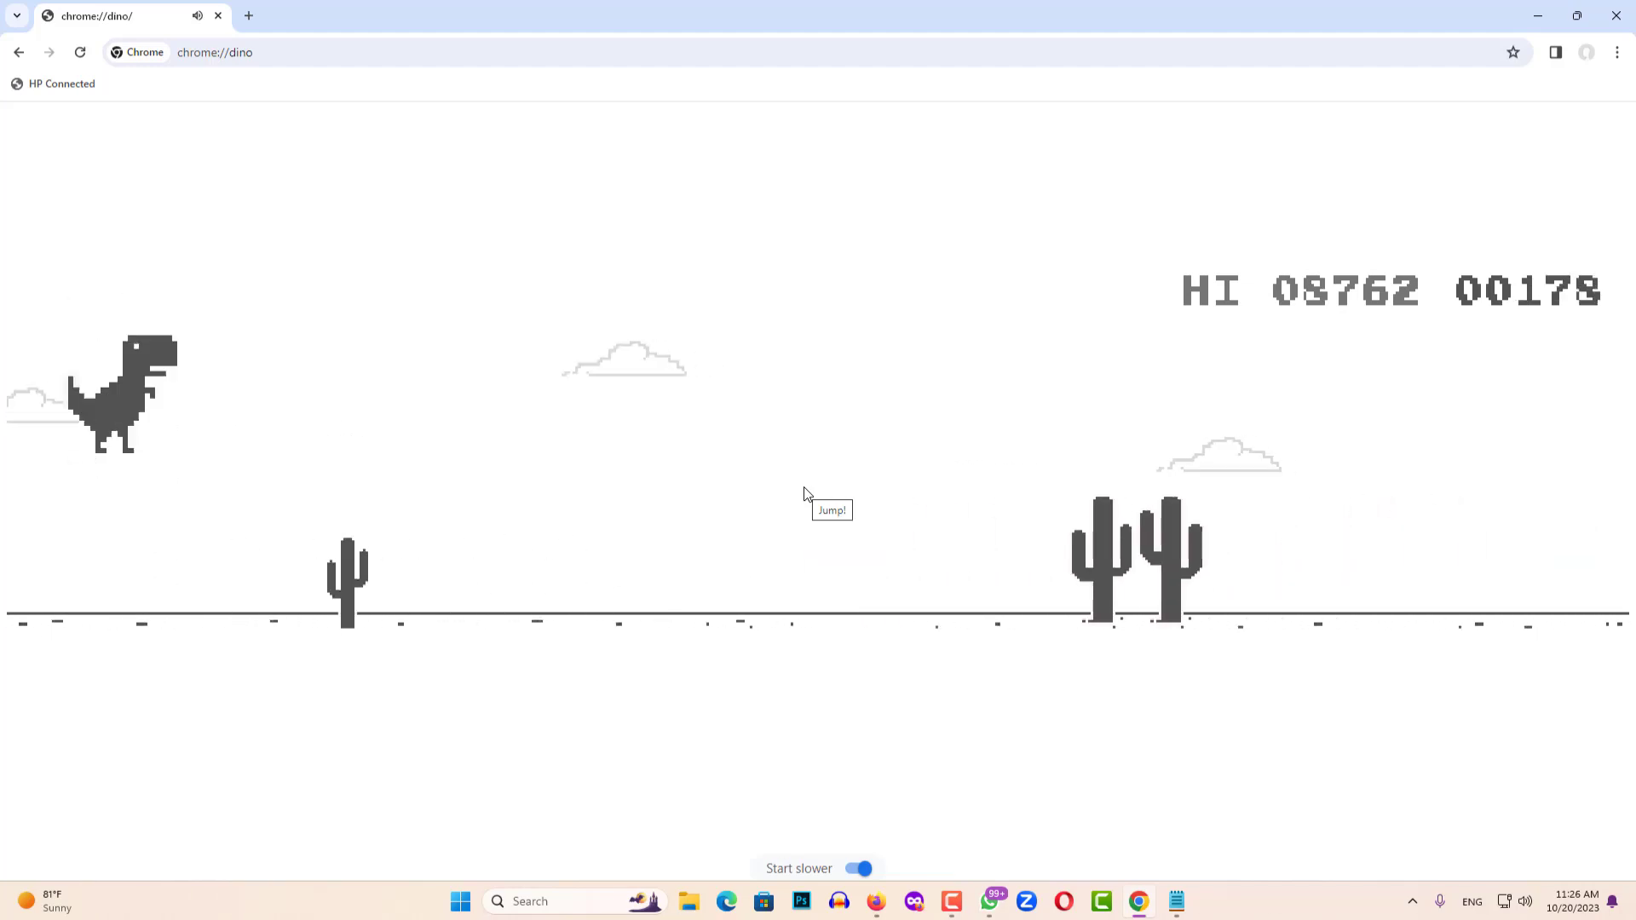
key(space)
key(space)
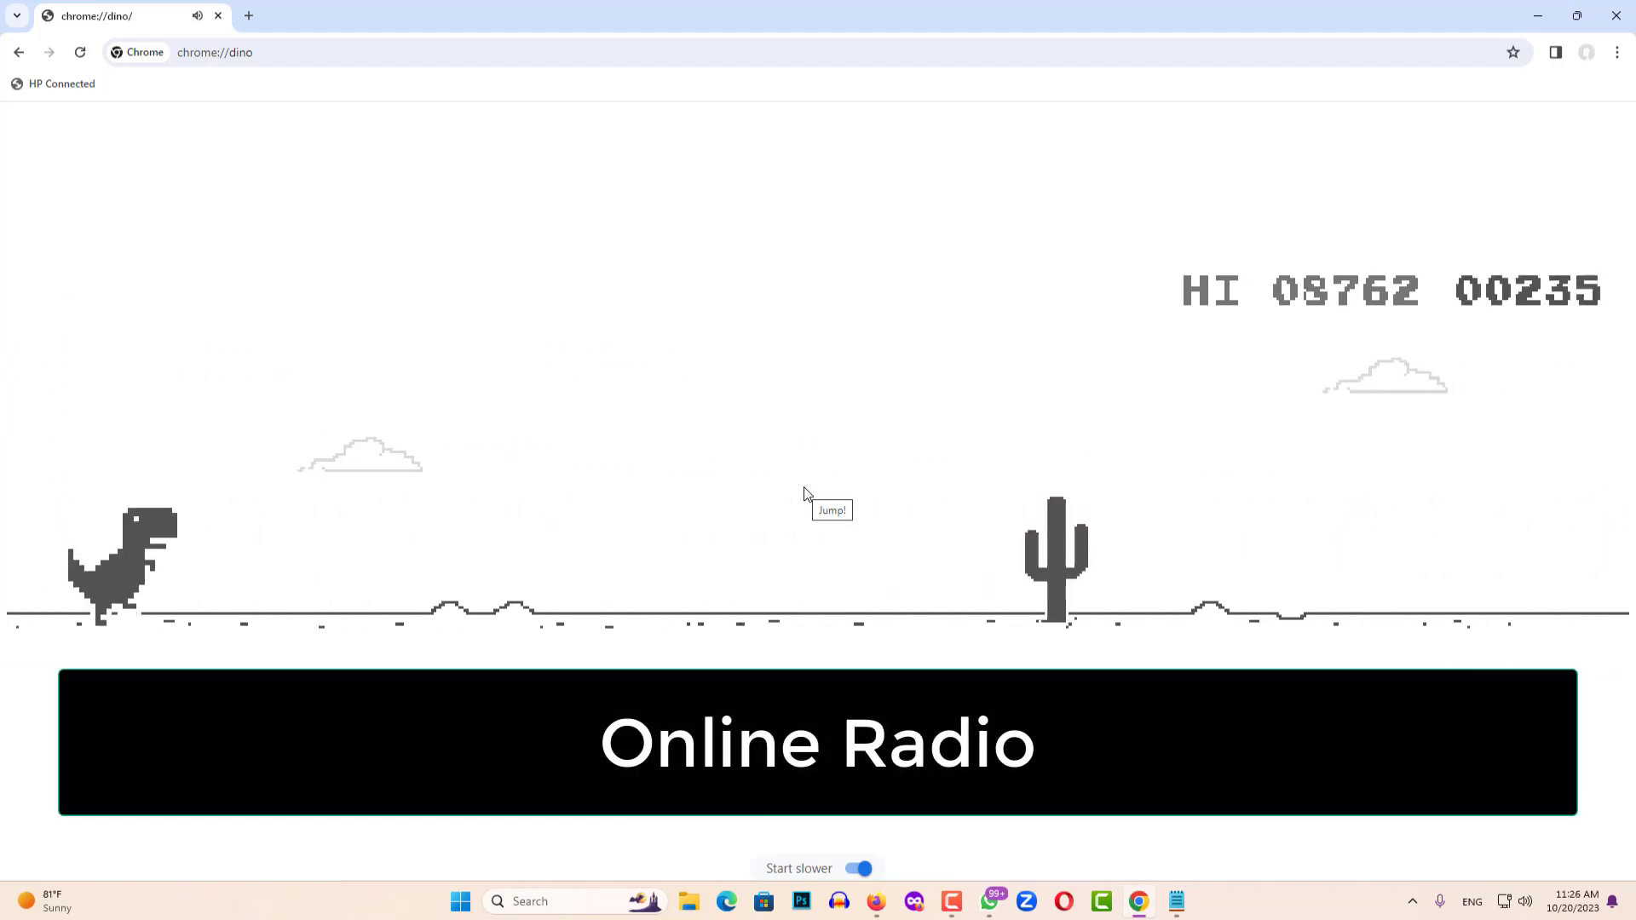
key(space)
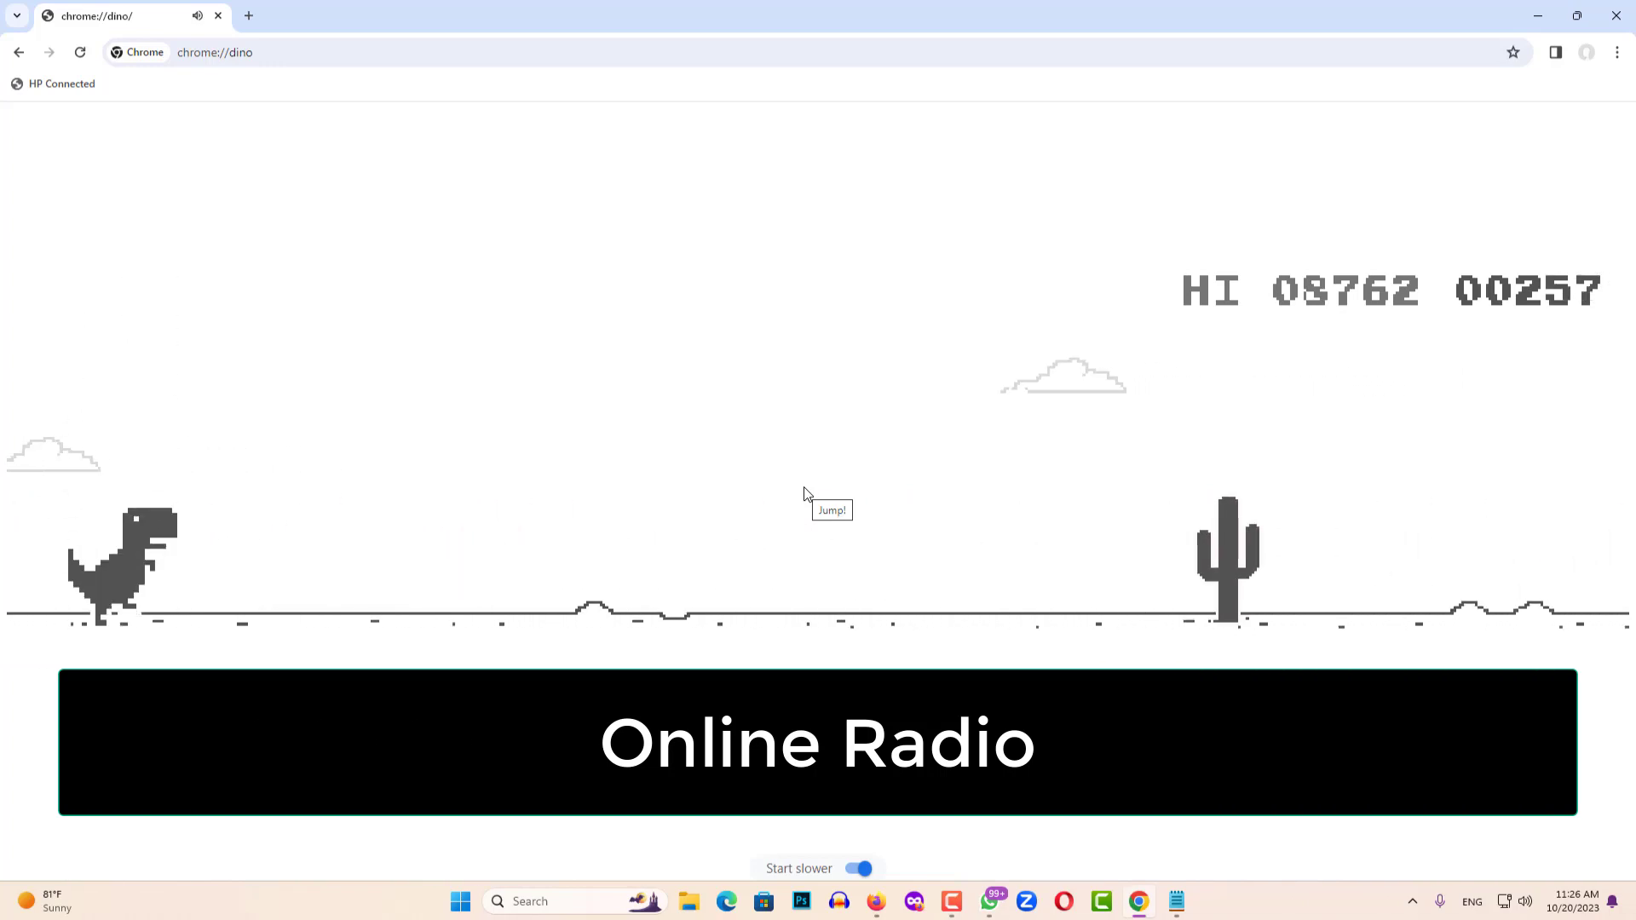
key(space)
key(space)
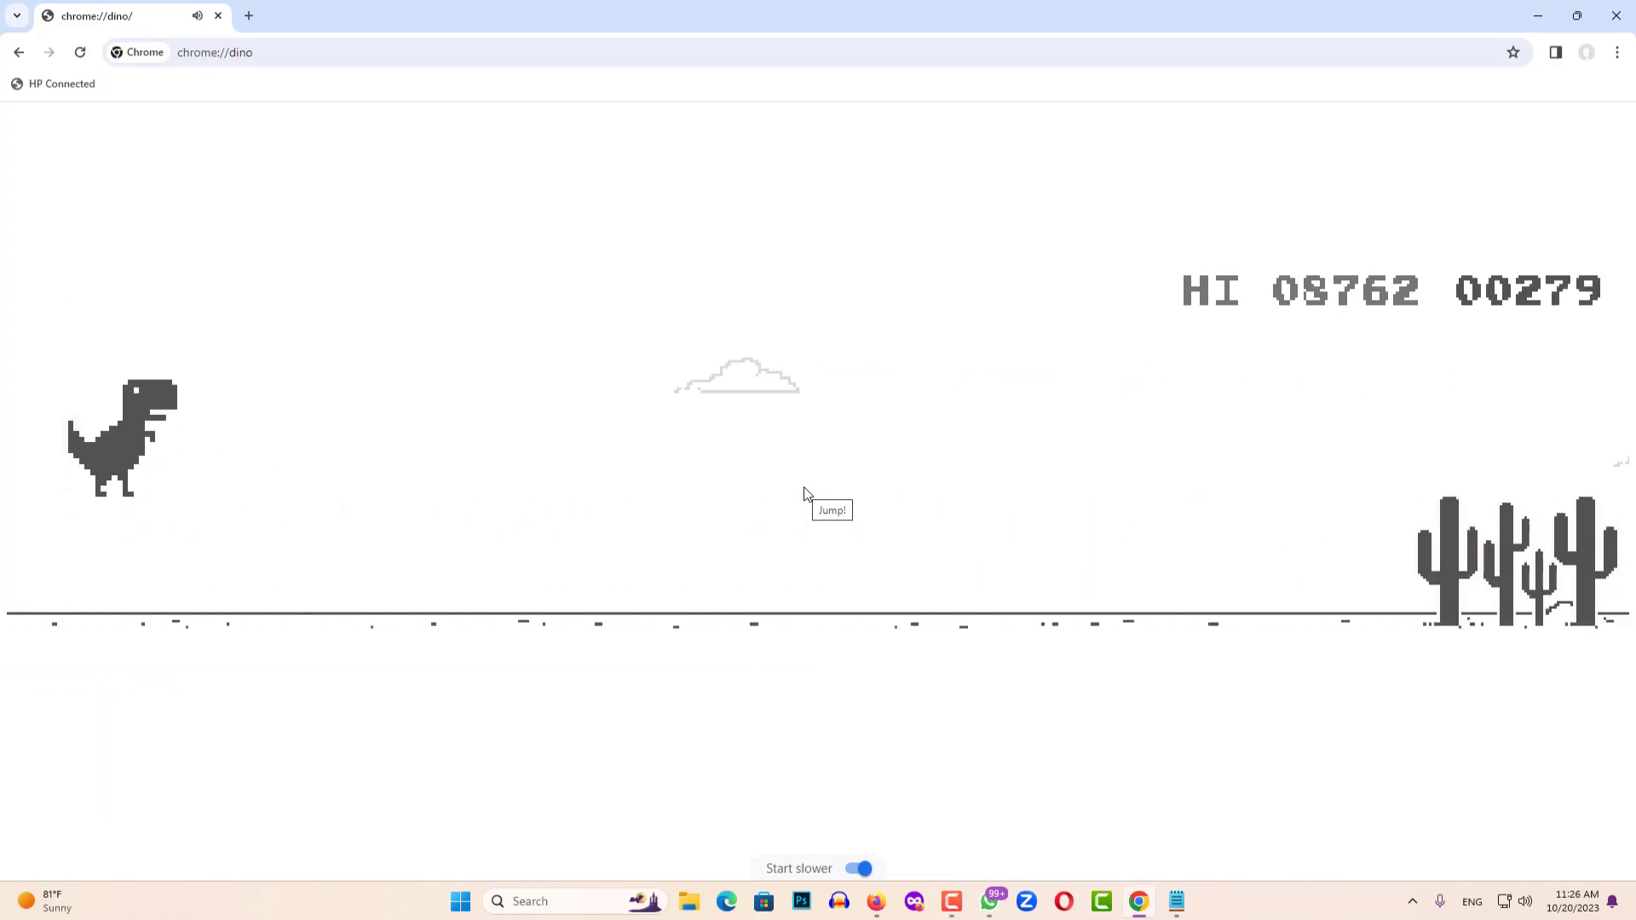
key(space)
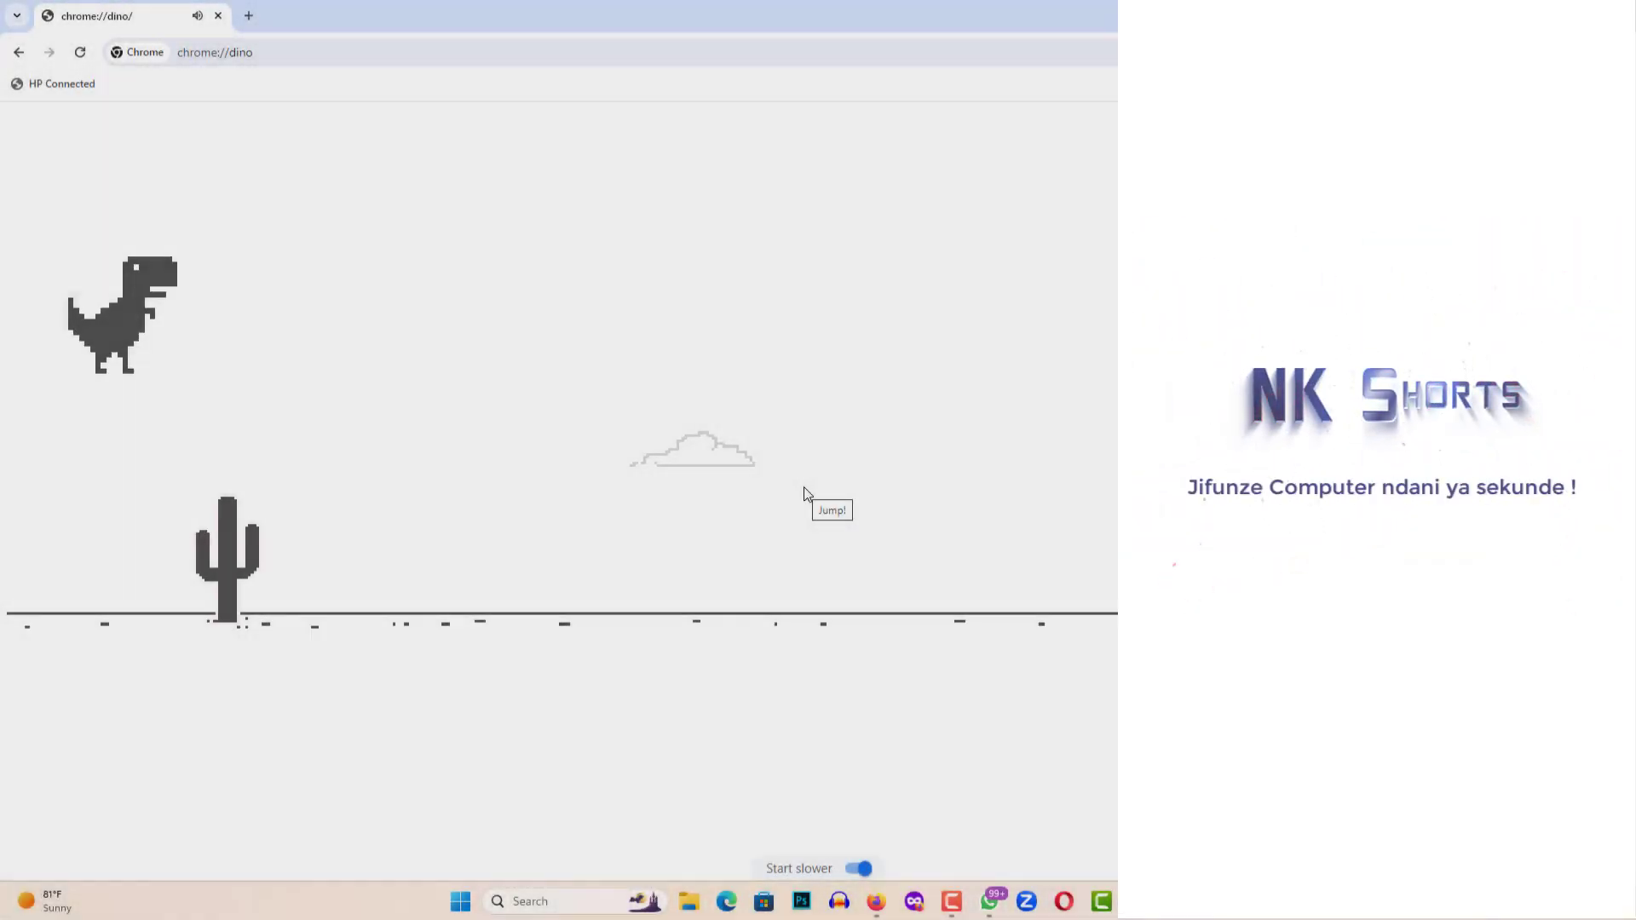
key(space)
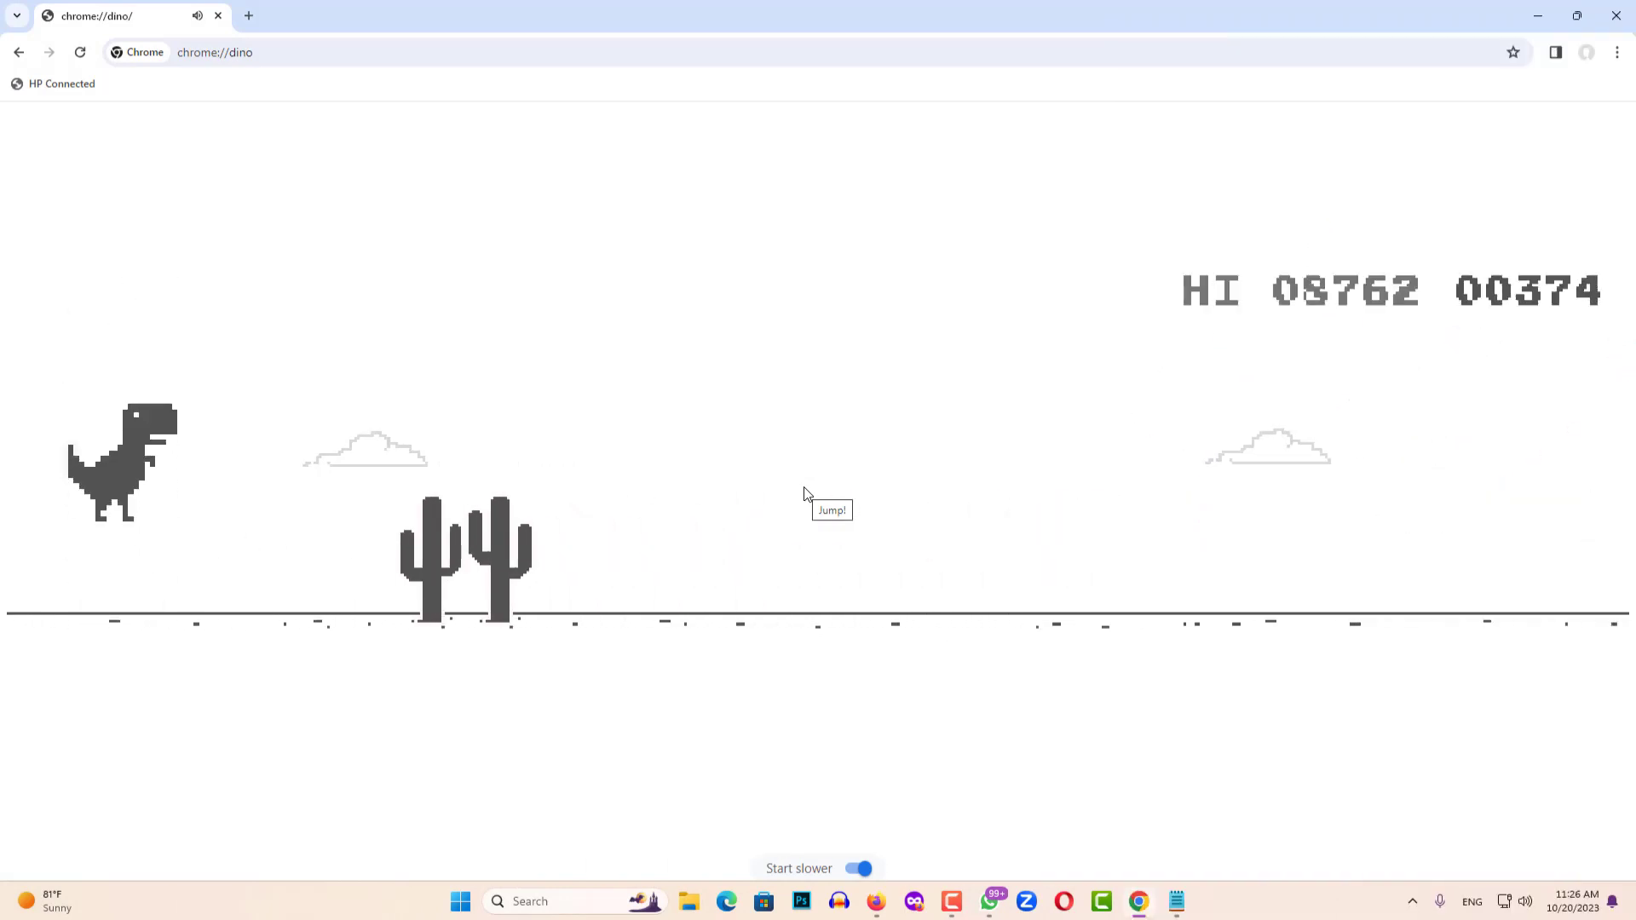
key(space)
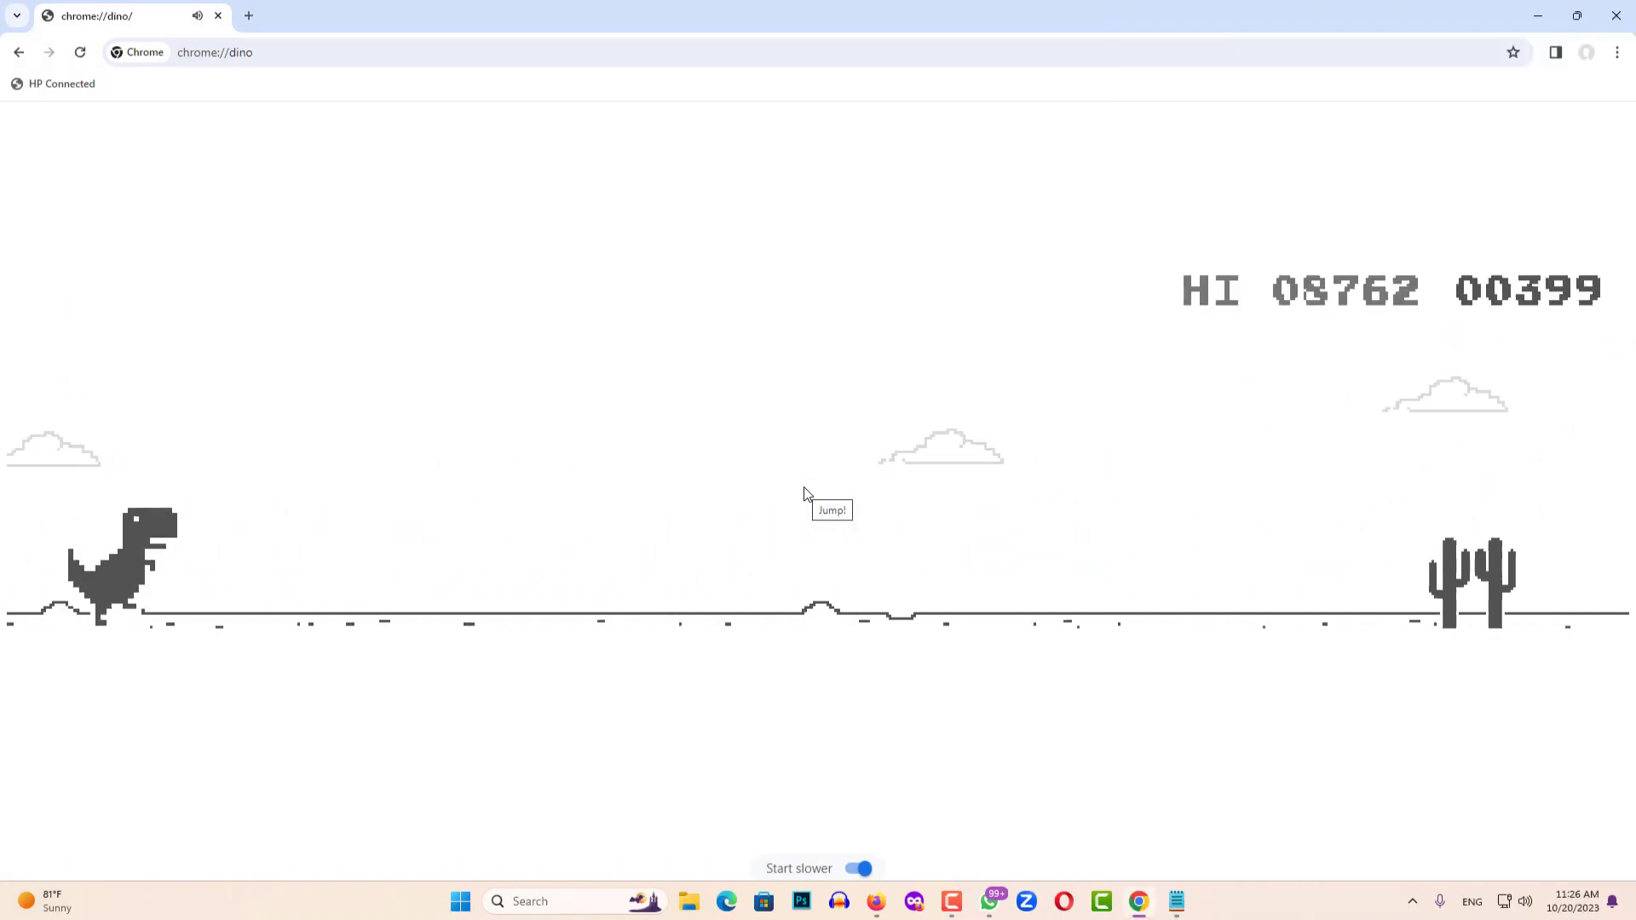
key(space)
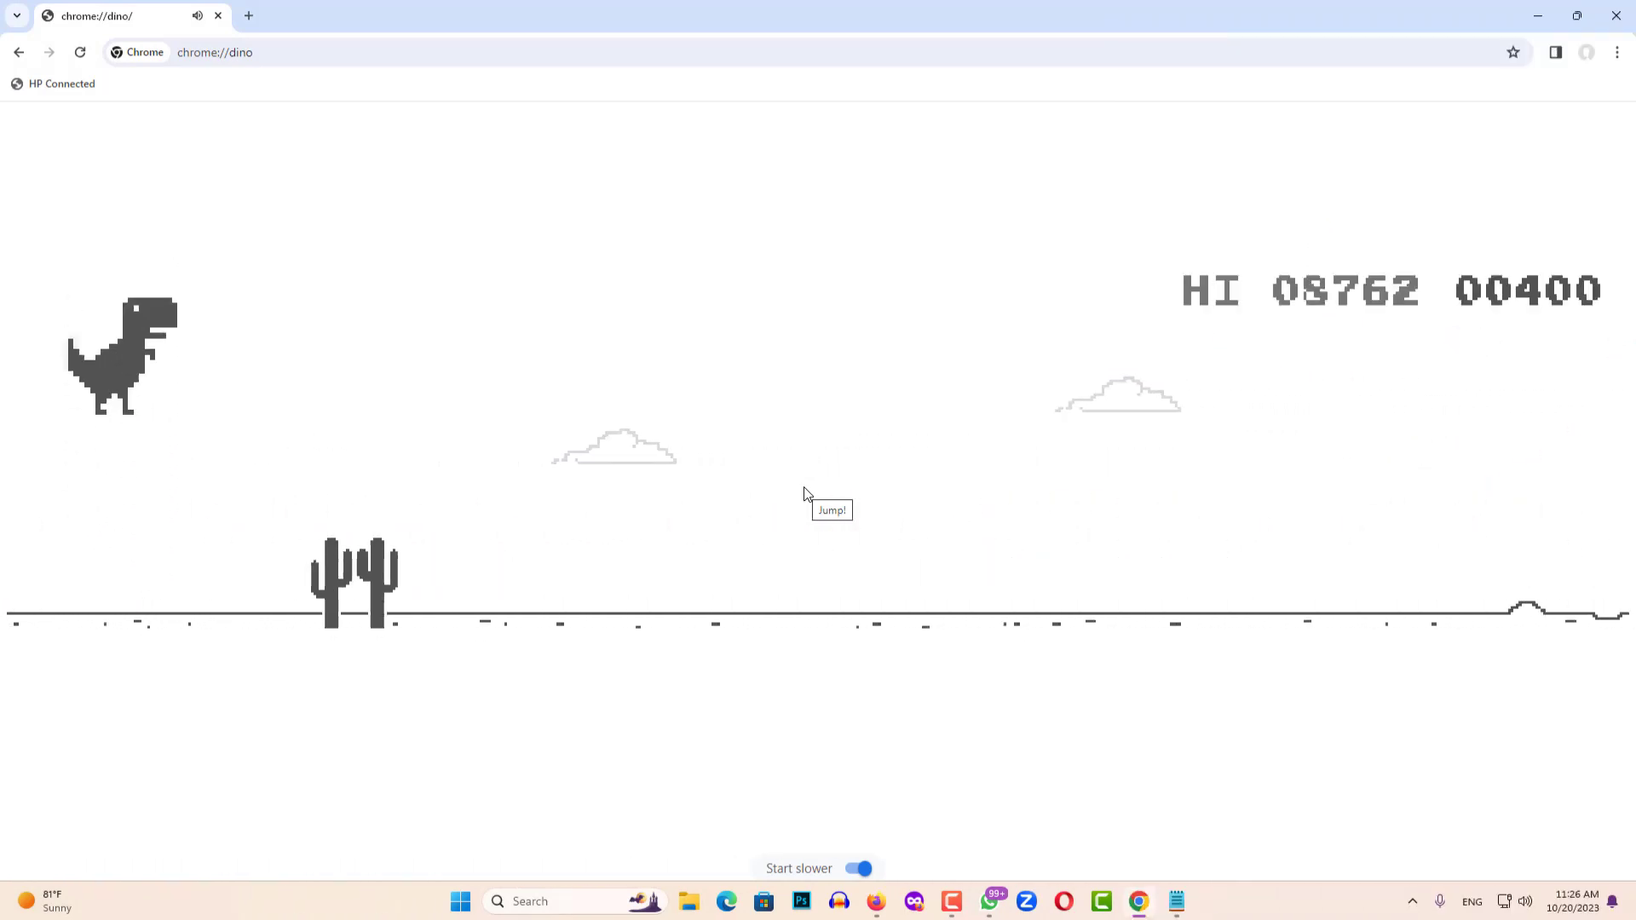
key(Down)
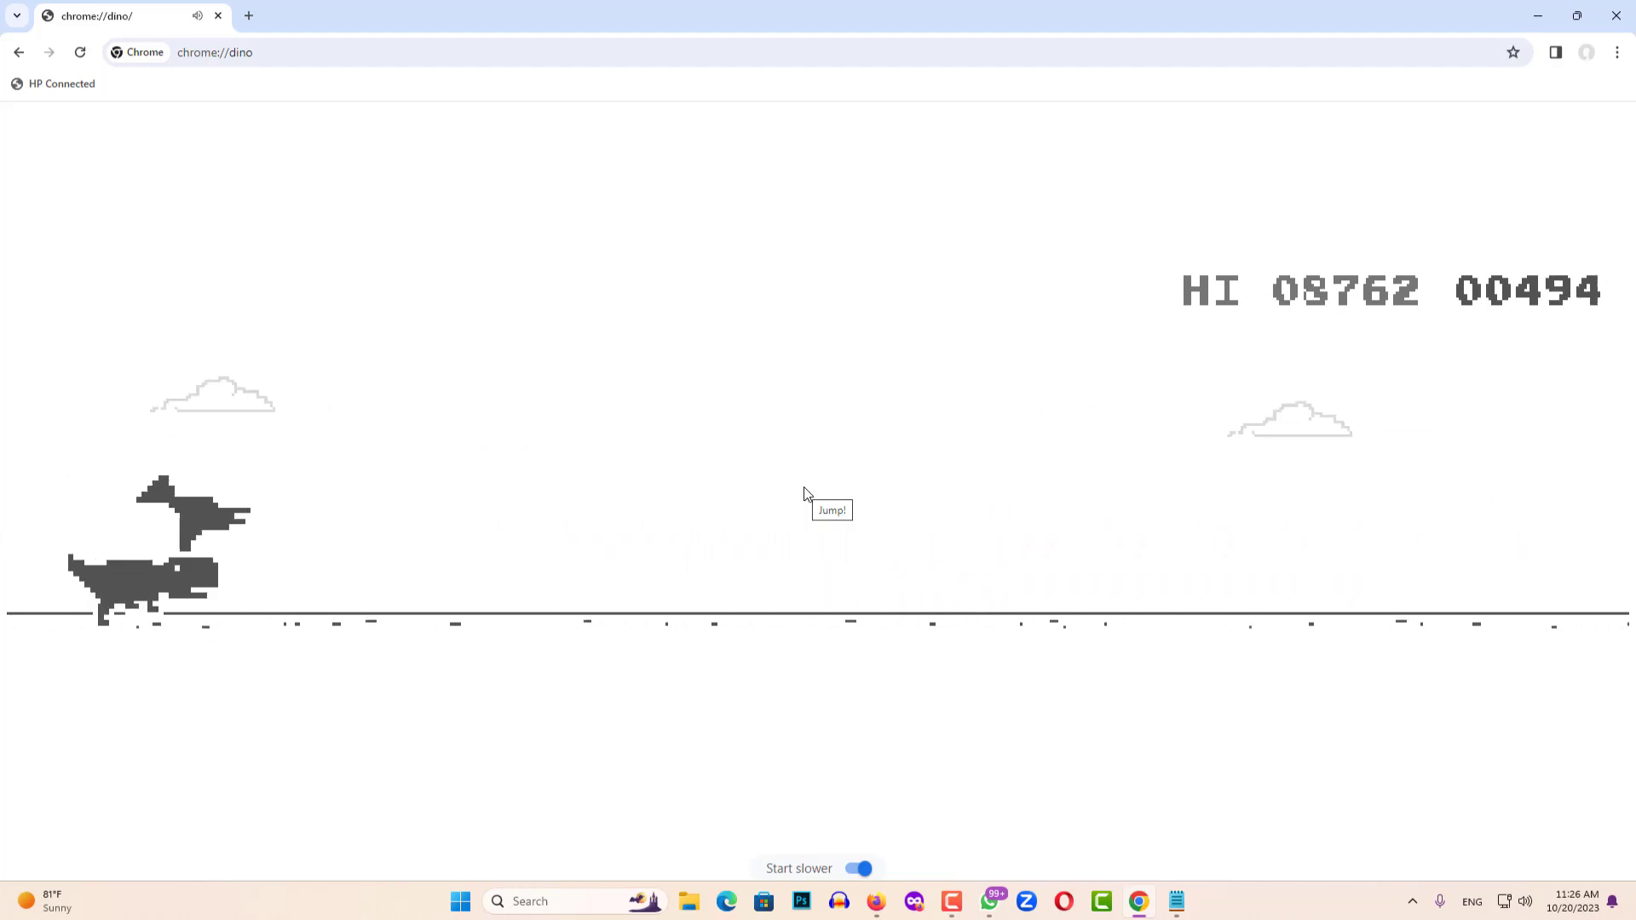
key(space)
key(space)
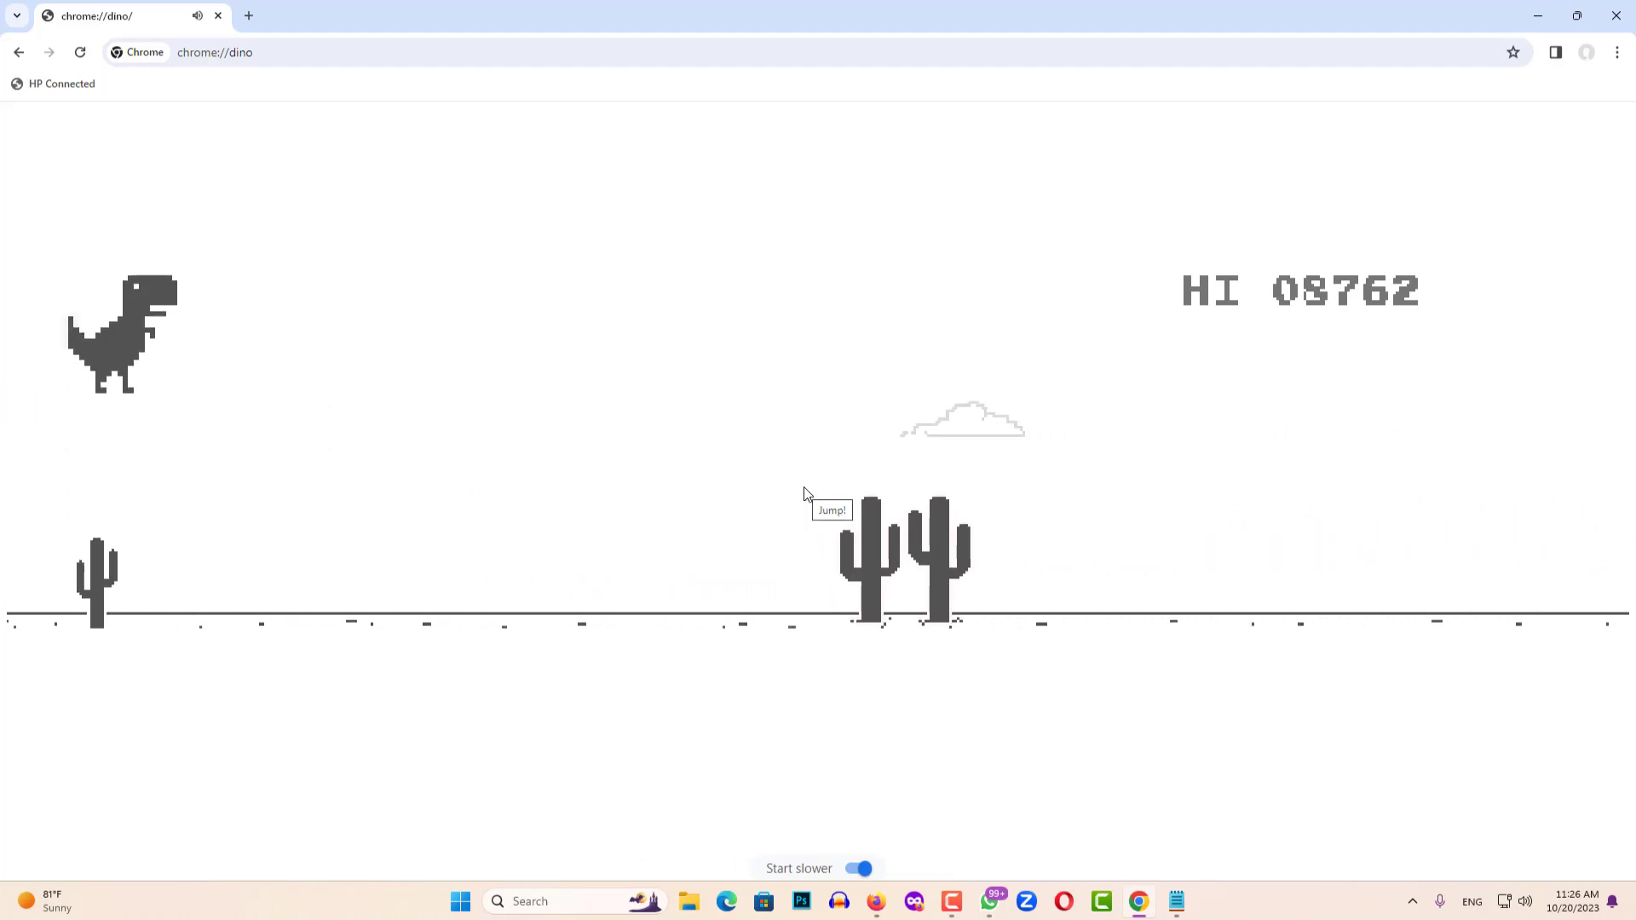
key(space)
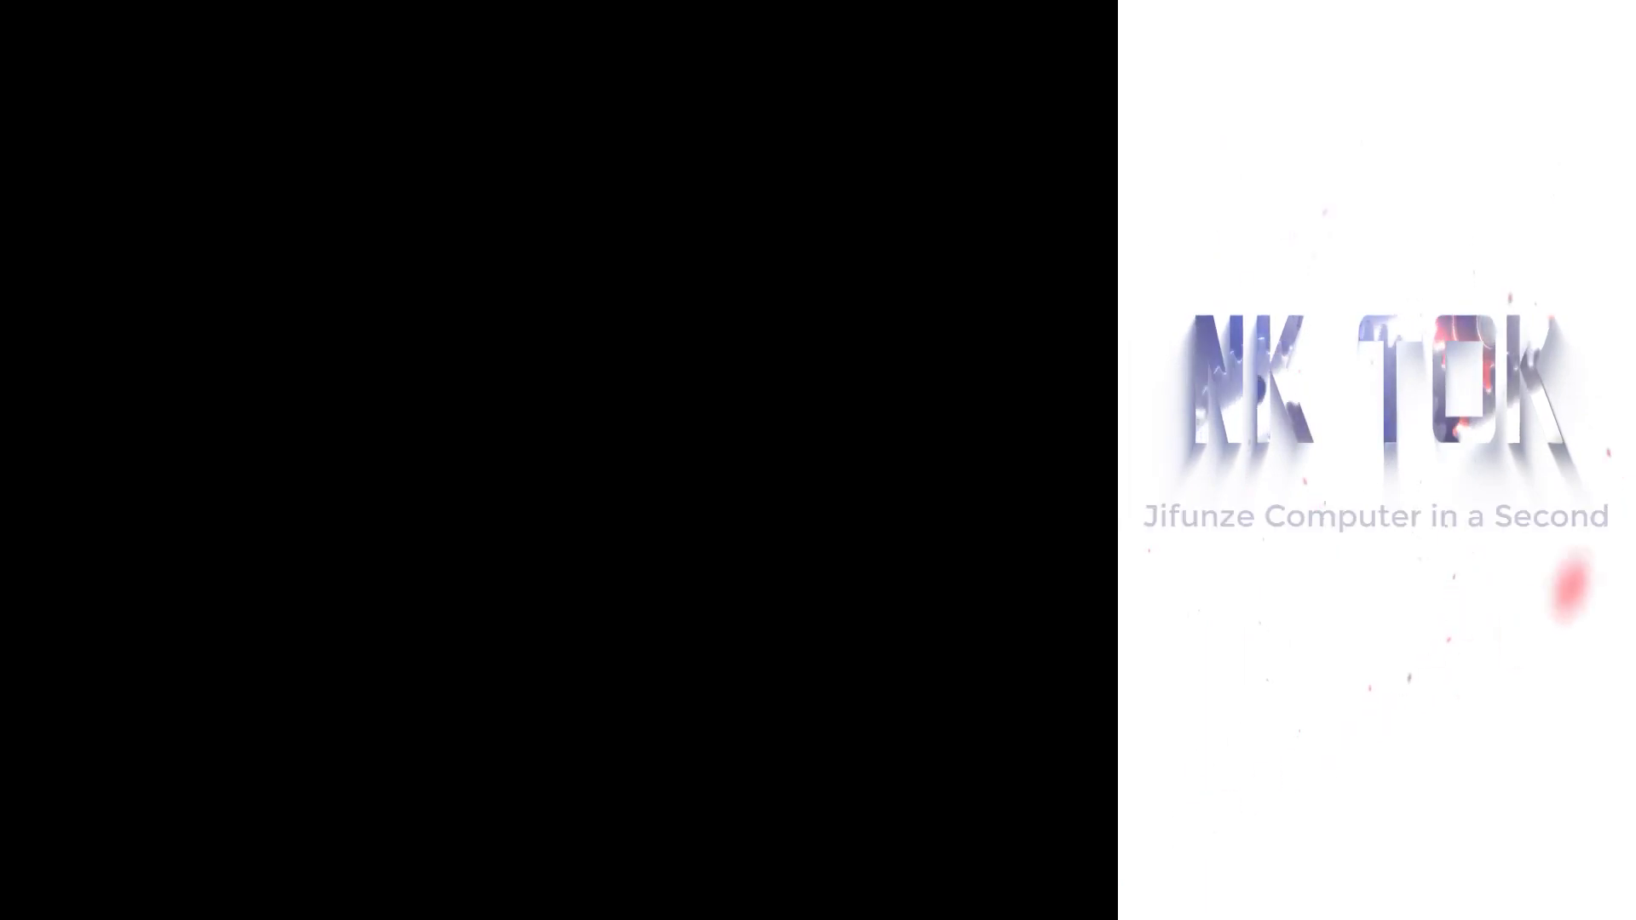
key(Down)
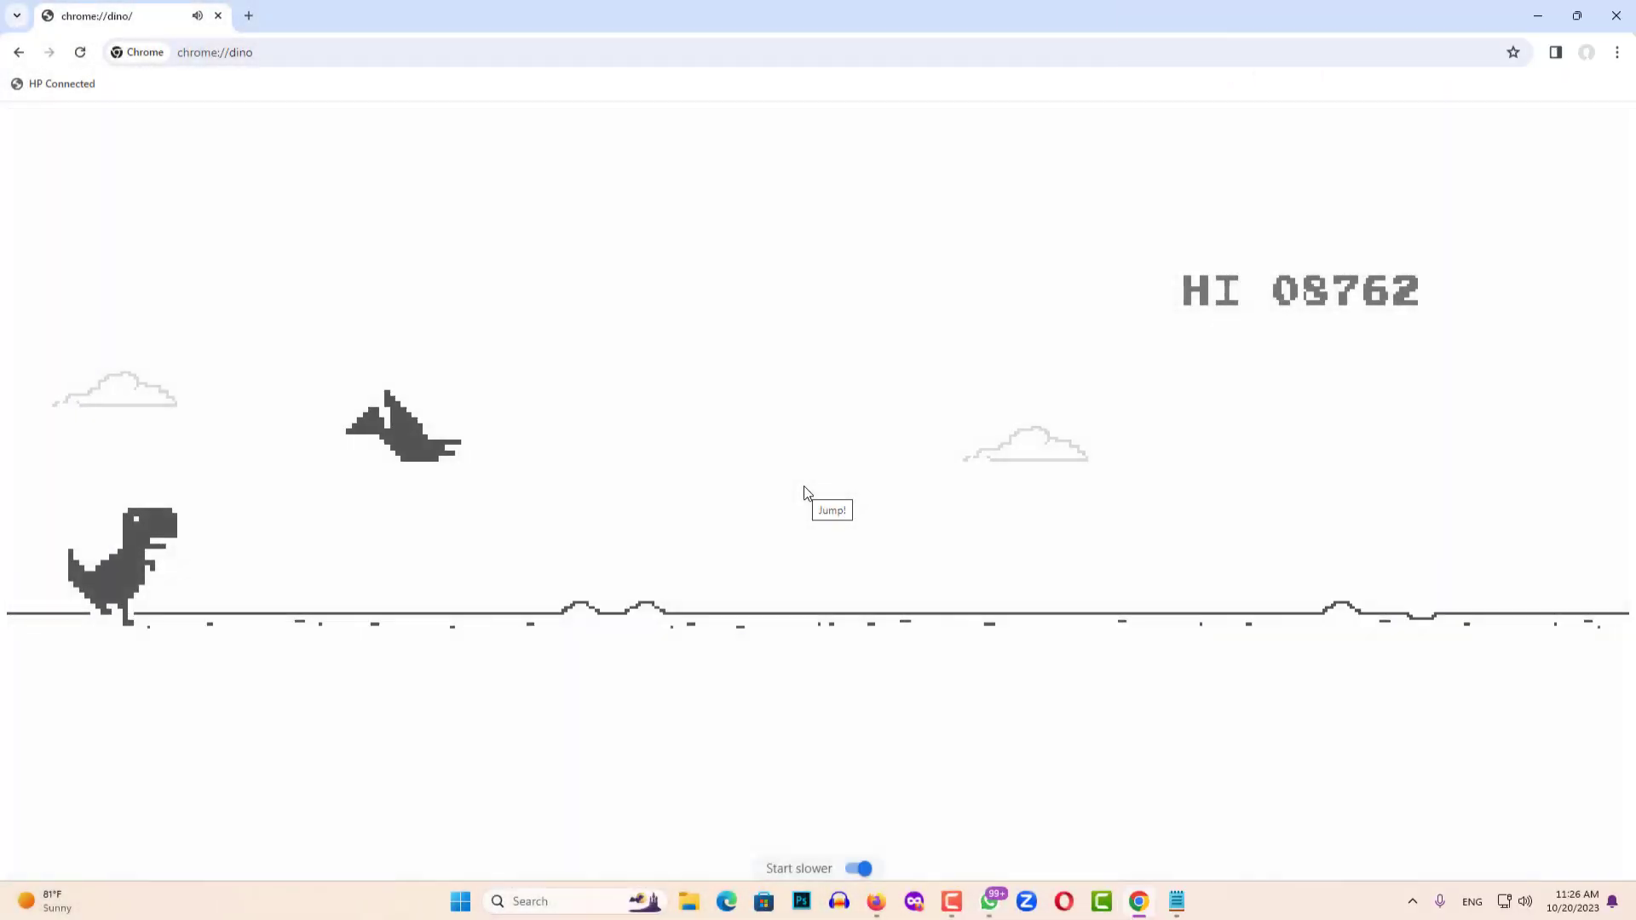
key(space)
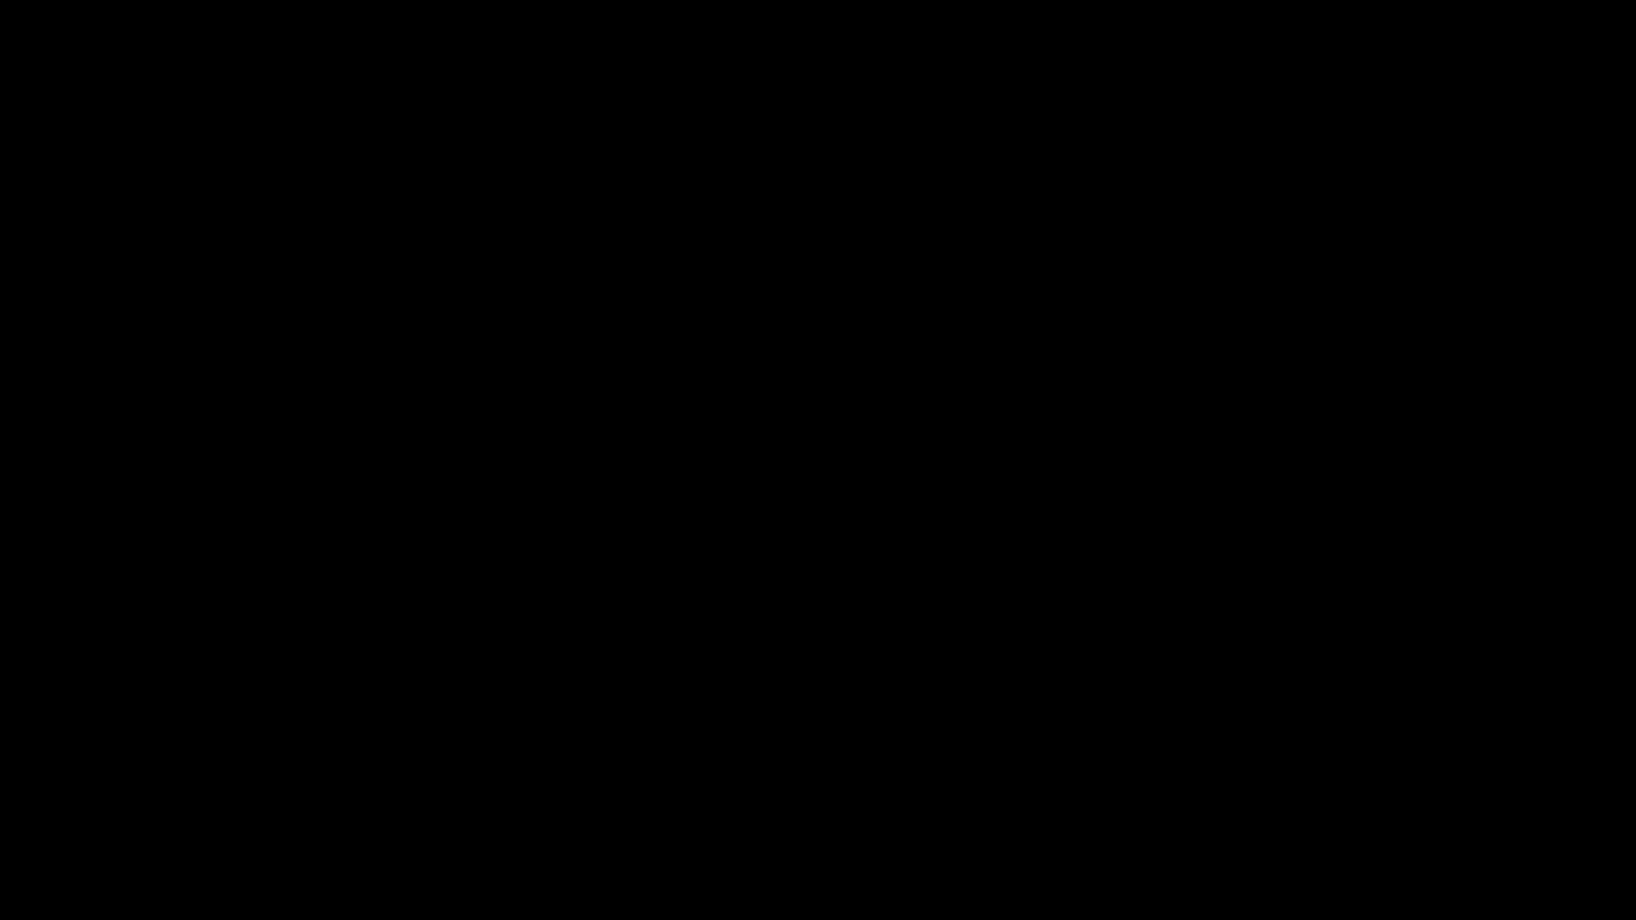